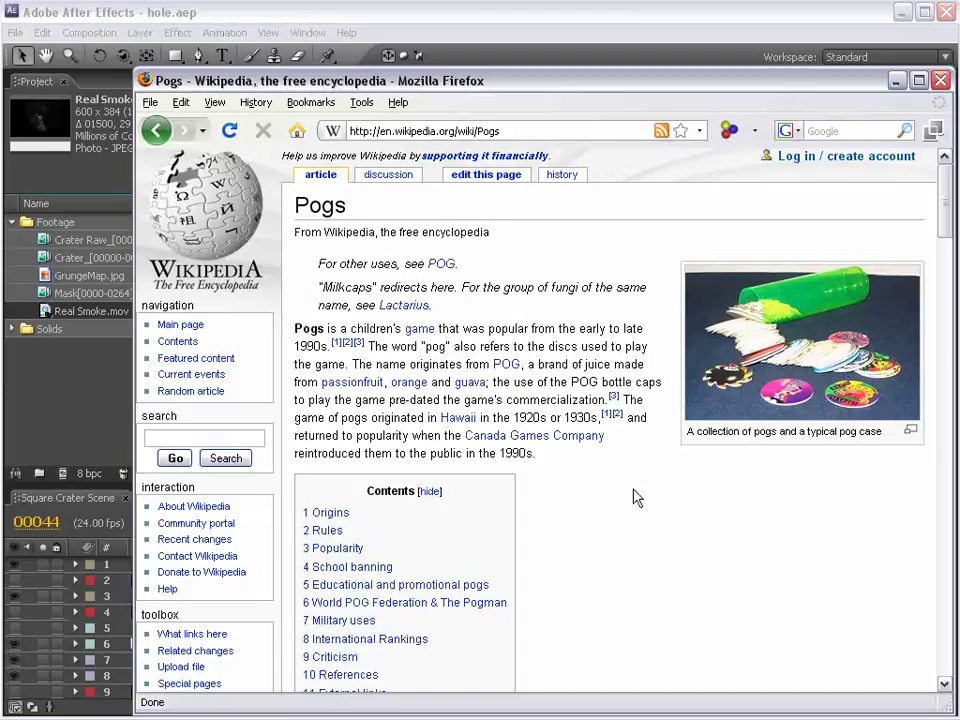
- Read through the rules list, highlighting and then deselecting individual rules
{"action": "left_click_drag", "start_coordinate": [944, 200], "coordinate": [944, 214]}
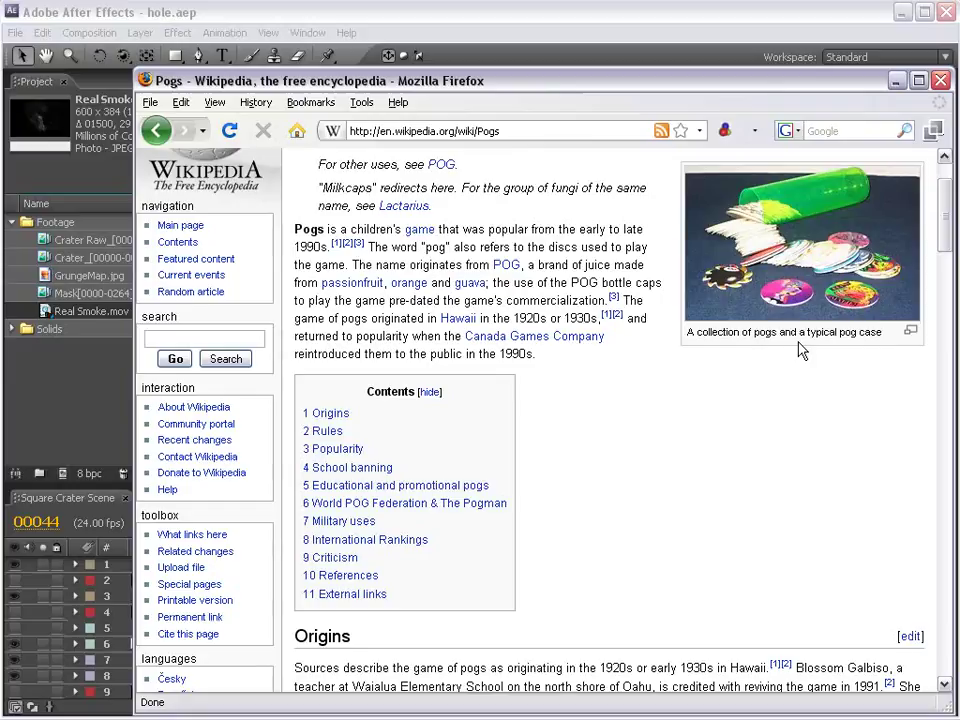
{"action": "scroll", "coordinate": [711, 493], "scroll_direction": "up", "scroll_amount": 2}
{"action": "scroll", "coordinate": [553, 544], "scroll_direction": "down", "scroll_amount": 10}
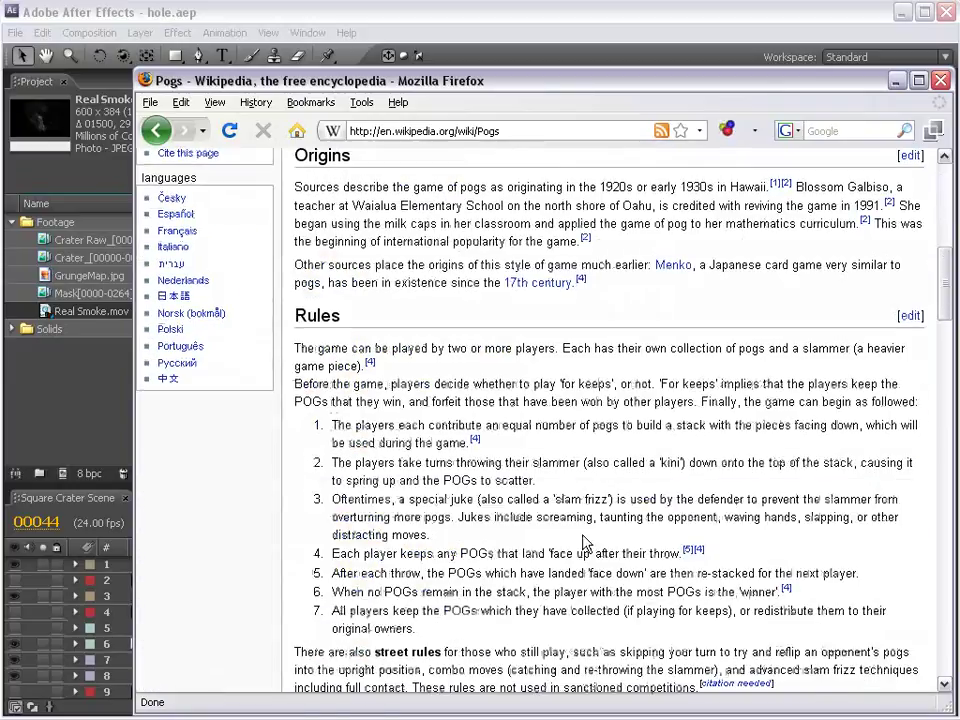
{"action": "left_click_drag", "start_coordinate": [335, 384], "coordinate": [473, 574]}
{"action": "left_click", "coordinate": [473, 574]}
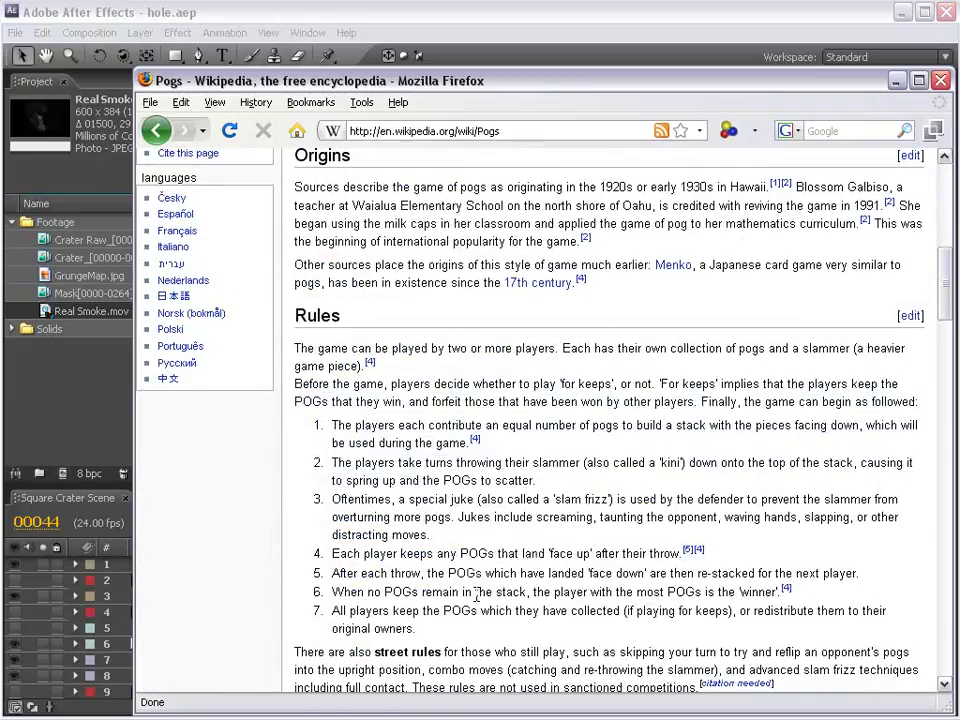
{"action": "left_click_drag", "start_coordinate": [333, 422], "coordinate": [420, 499]}
{"action": "left_click", "coordinate": [467, 454]}
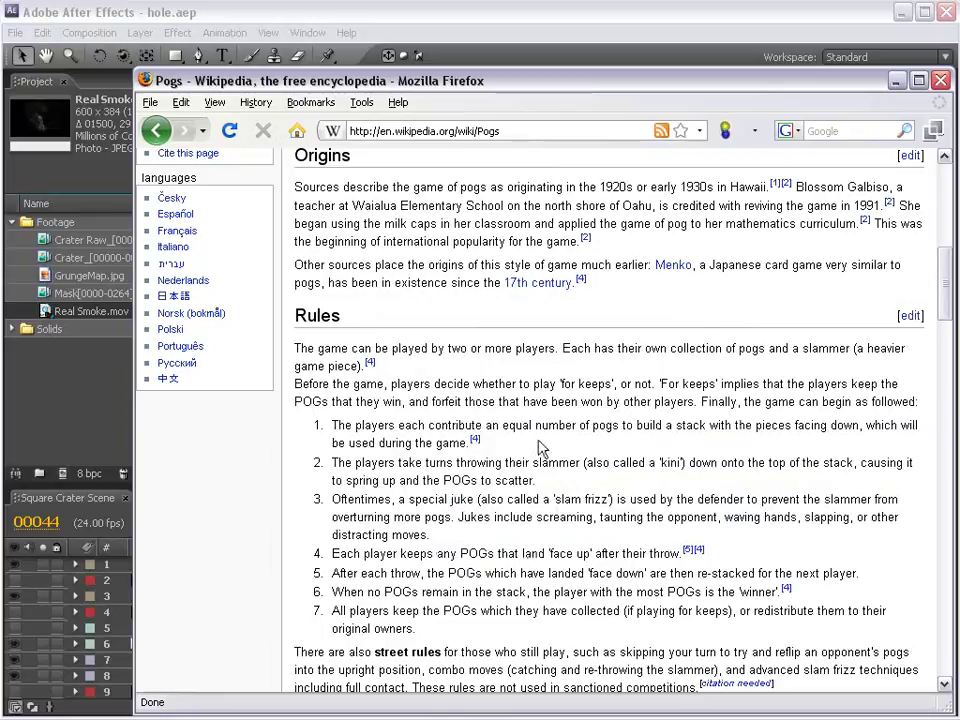
{"action": "triple_click", "coordinate": [510, 424]}
{"action": "left_click", "coordinate": [477, 424]}
{"action": "mouse_move", "coordinate": [333, 499]}
{"action": "left_mouse_down"}
{"action": "mouse_move", "coordinate": [424, 517]}
{"action": "mouse_move", "coordinate": [430, 535]}
{"action": "left_mouse_up"}
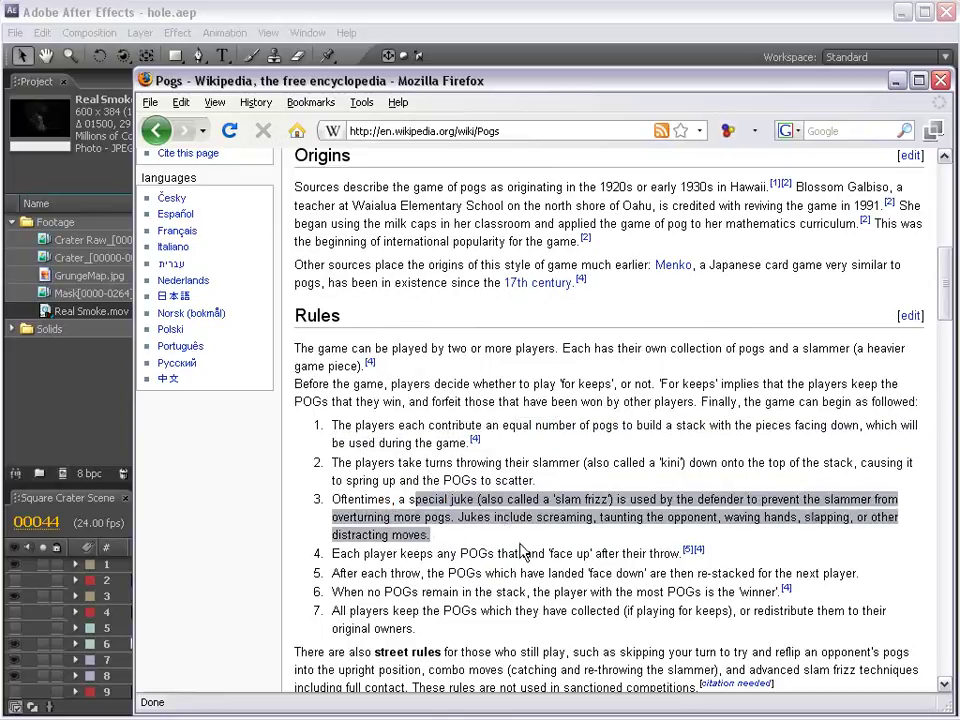
{"action": "left_click", "coordinate": [520, 551]}
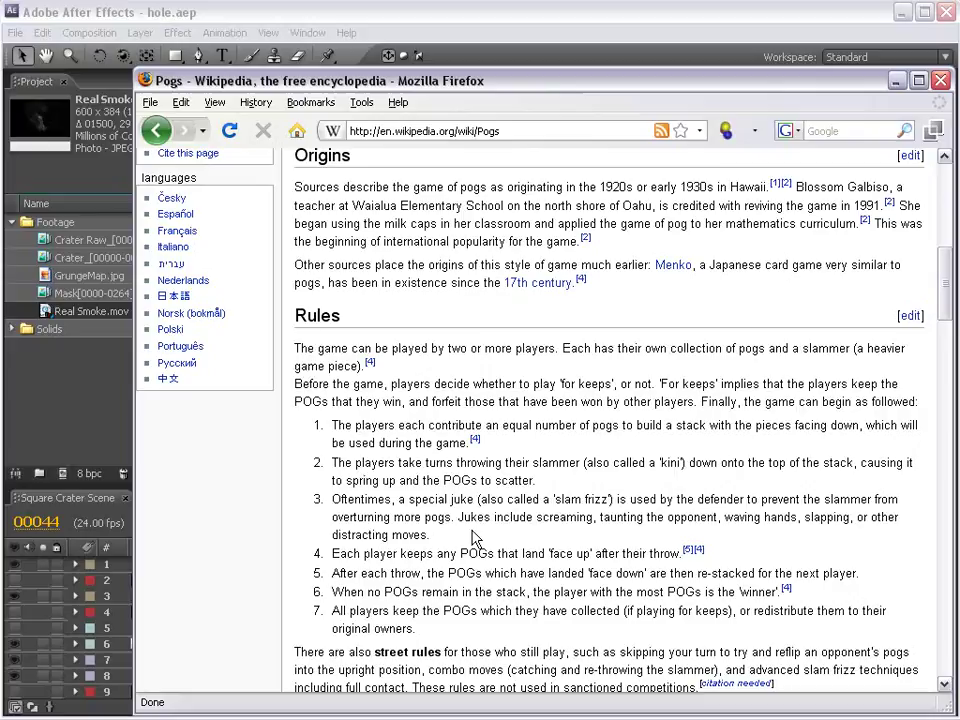
- Back in After Effects, RAM-preview the crater shot from frame 13 and pan across the crater
{"action": "key", "text": "alt+Tab"}
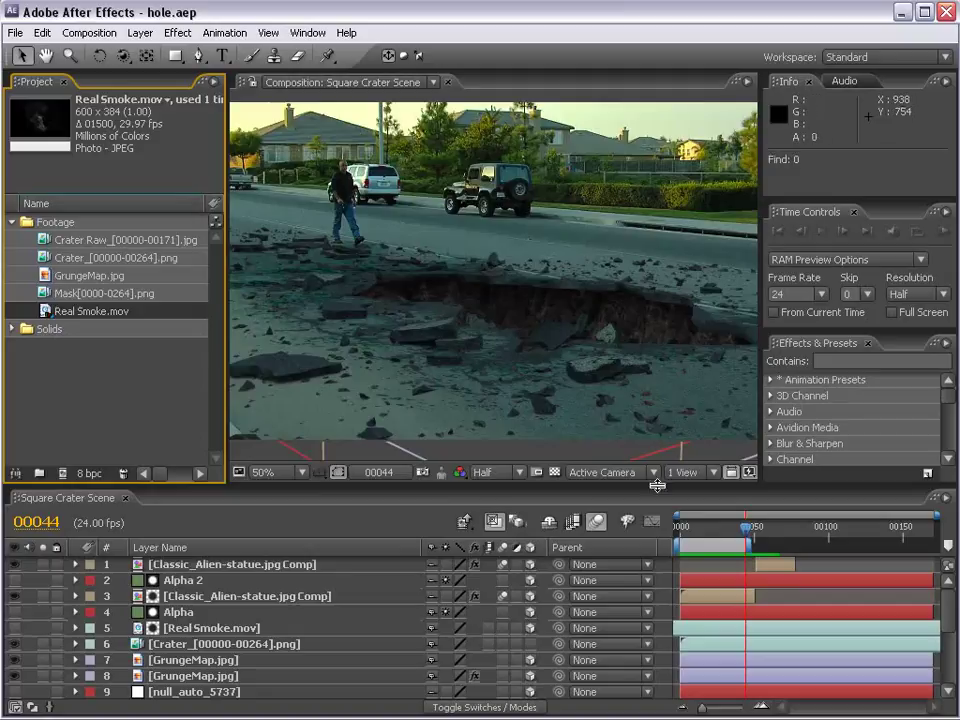
{"action": "left_click", "coordinate": [700, 530]}
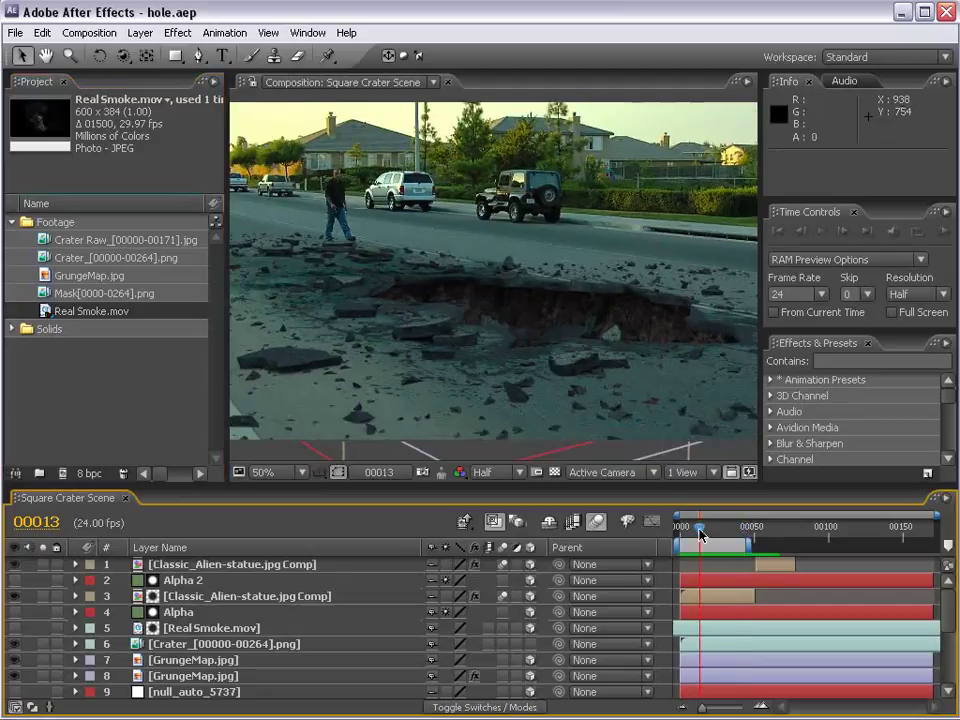
{"action": "key", "text": "KP_0"}
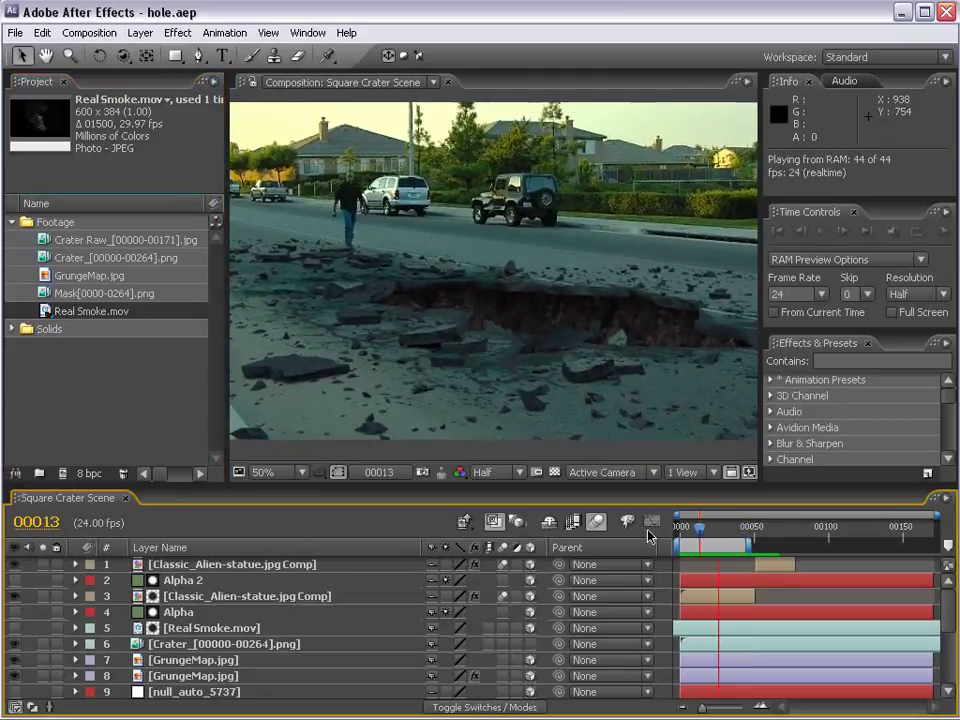
{"action": "key", "text": "space"}
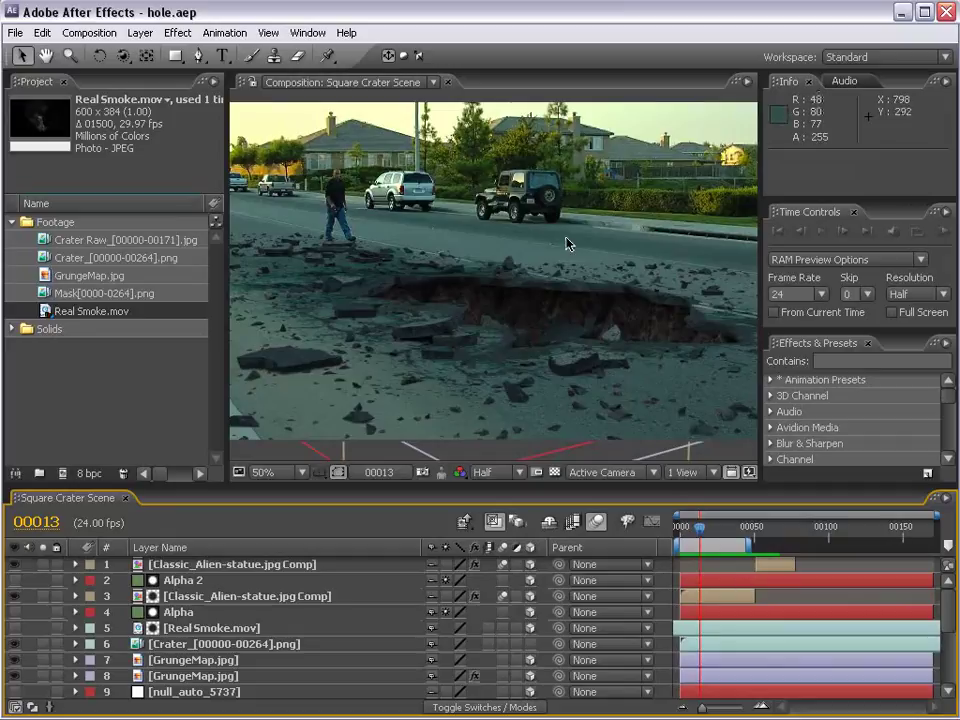
{"action": "scroll", "coordinate": [581, 255], "scroll_direction": "up", "scroll_amount": 2}
{"action": "left_click_drag", "start_coordinate": [607, 268], "coordinate": [521, 311]}
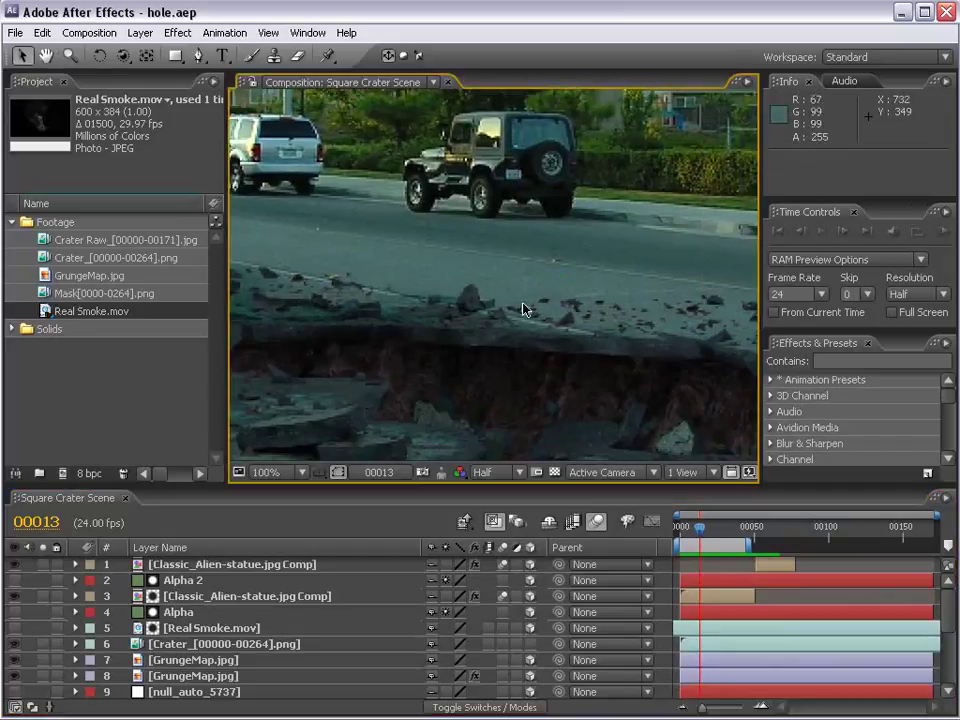
- Toggle the composition viewer maximized with the ` key and zoom out to the whole frame
{"action": "key", "text": "grave"}
{"action": "scroll", "coordinate": [489, 456], "scroll_direction": "down", "scroll_amount": 2}
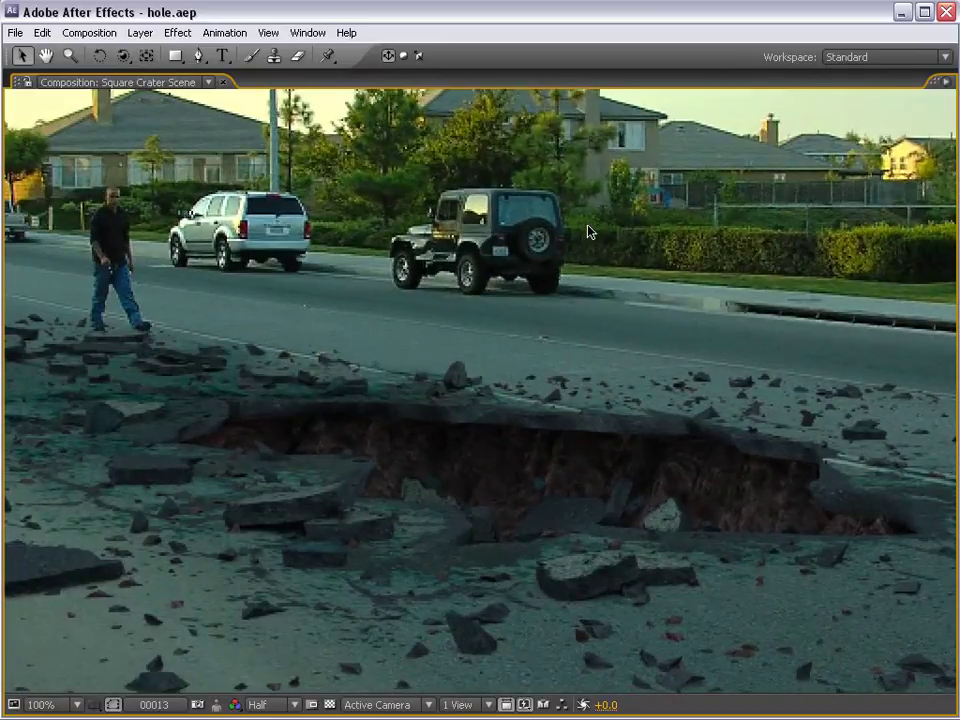
{"action": "key", "text": "grave"}
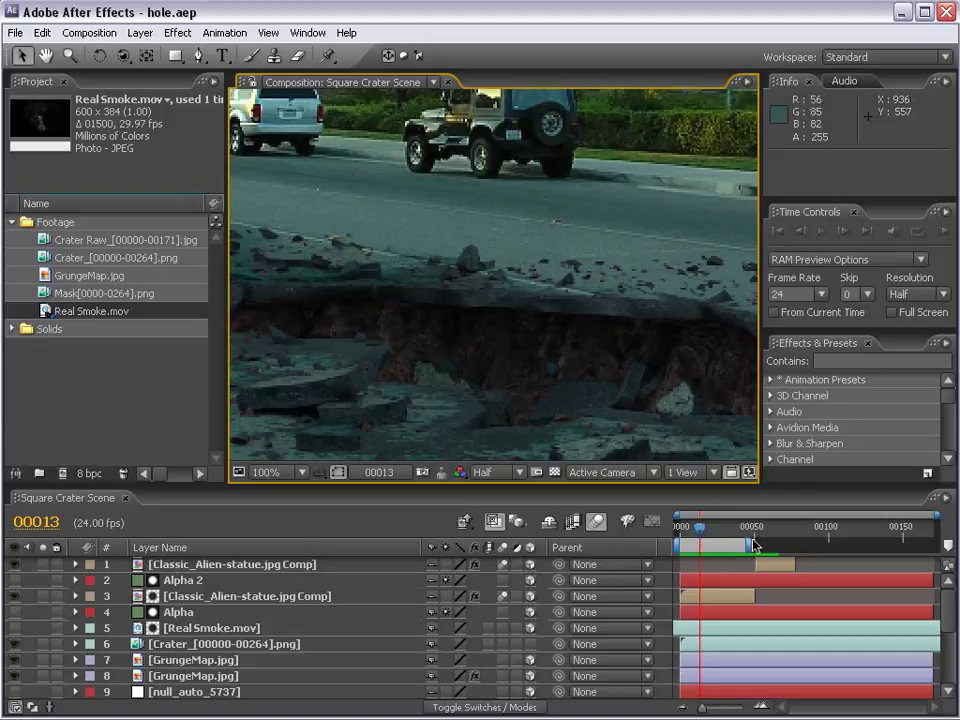
{"action": "key", "text": "grave"}
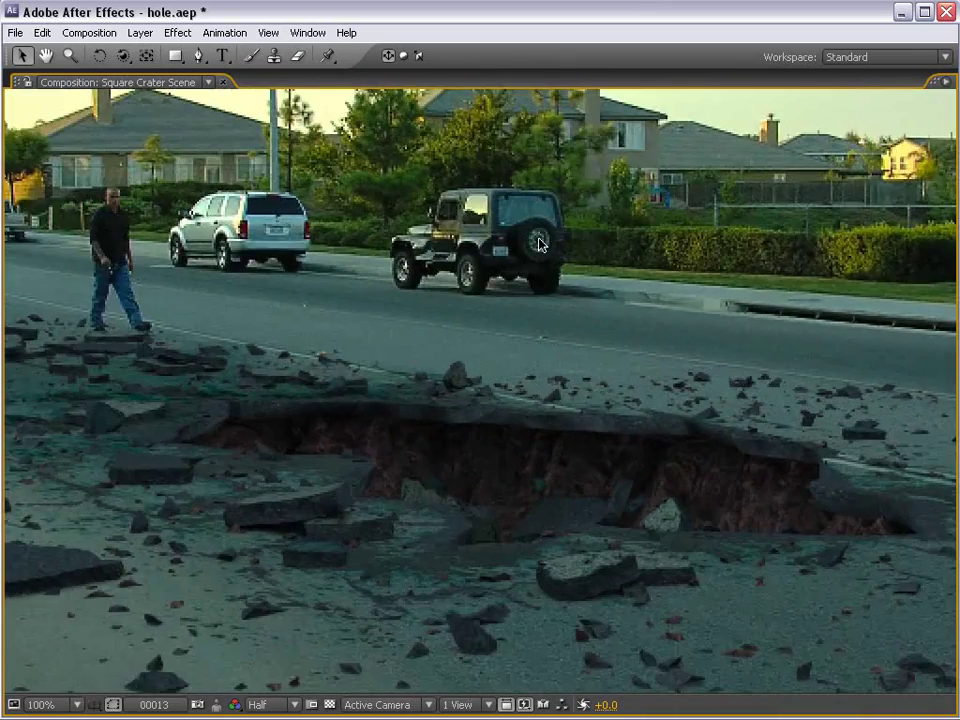
{"action": "key", "text": "comma"}
{"action": "key", "text": "grave"}
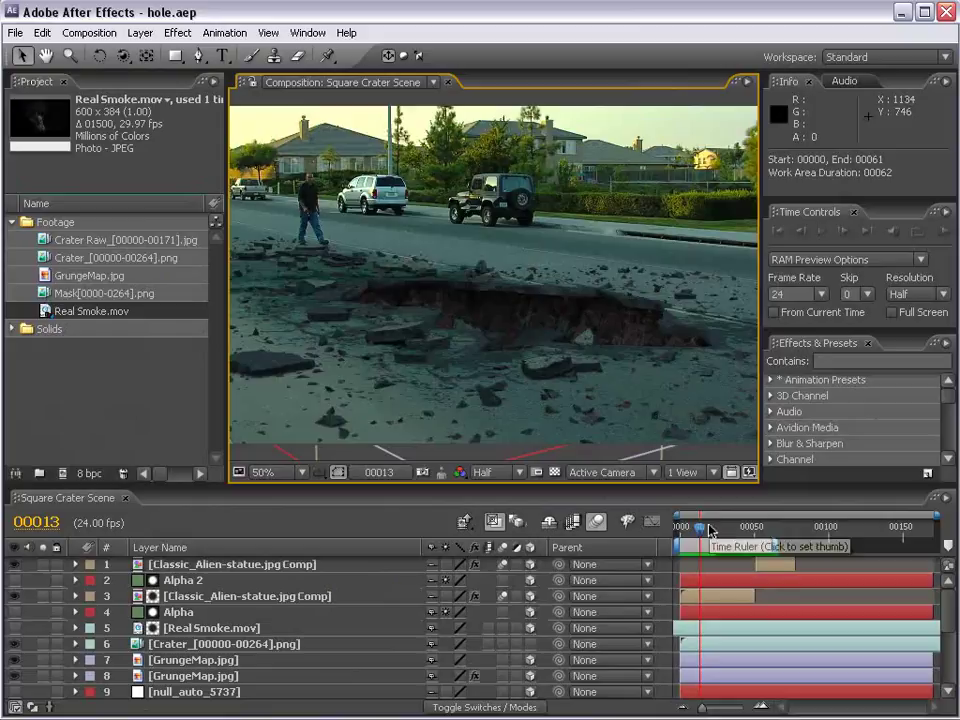
{"action": "left_click", "coordinate": [133, 408]}
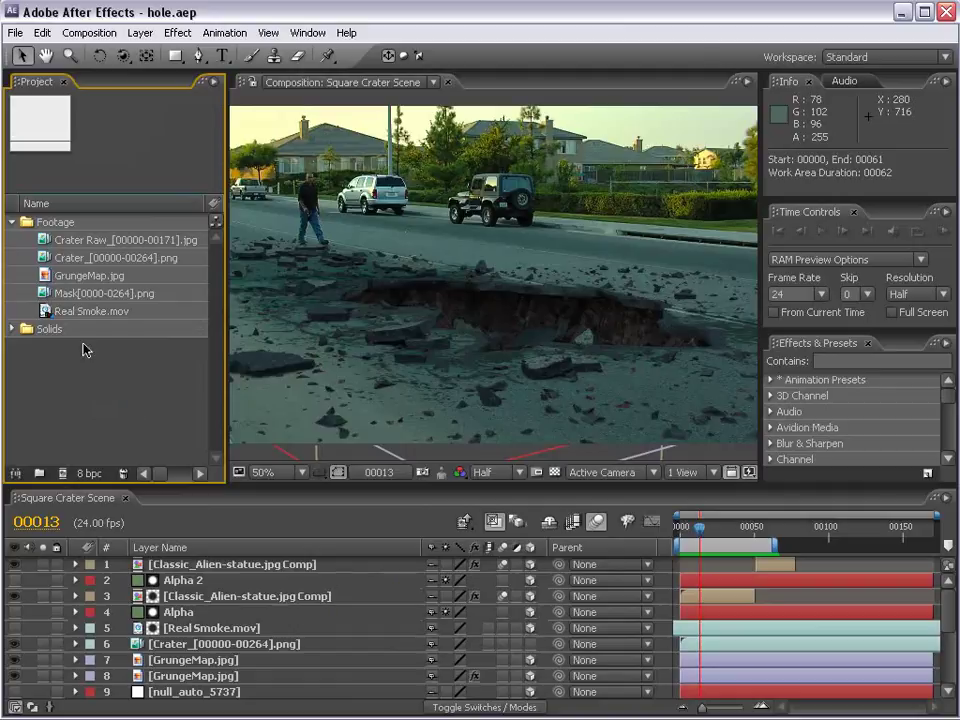
- Confirm the Crater Raw sequence's footage interpretation at 24 fps
{"action": "left_click", "coordinate": [63, 243]}
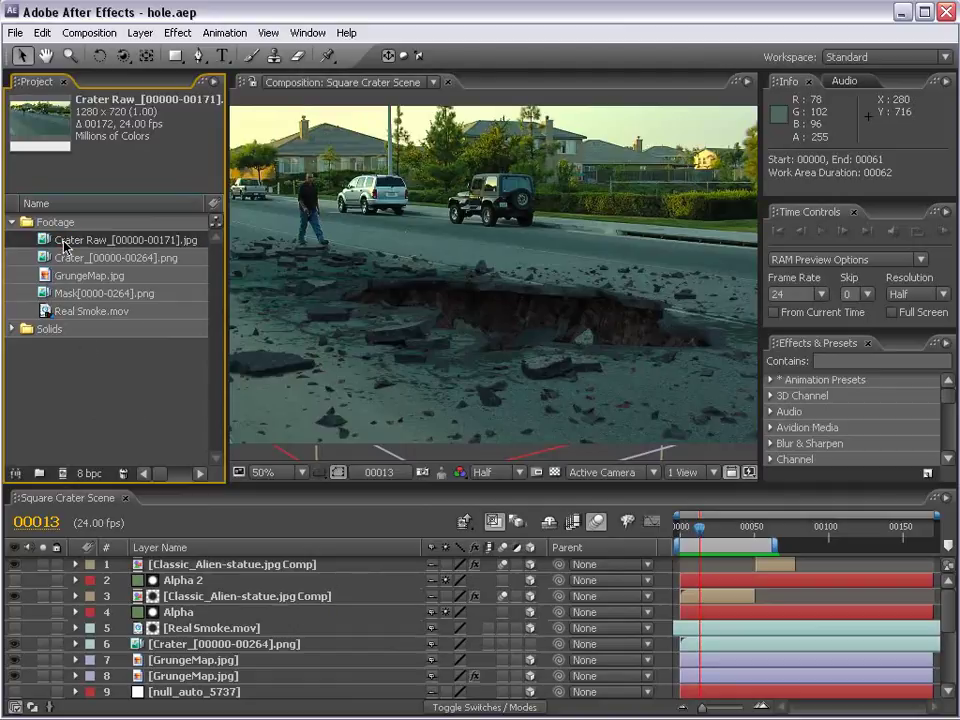
{"action": "right_click", "coordinate": [63, 243]}
{"action": "mouse_move", "coordinate": [122, 284]}
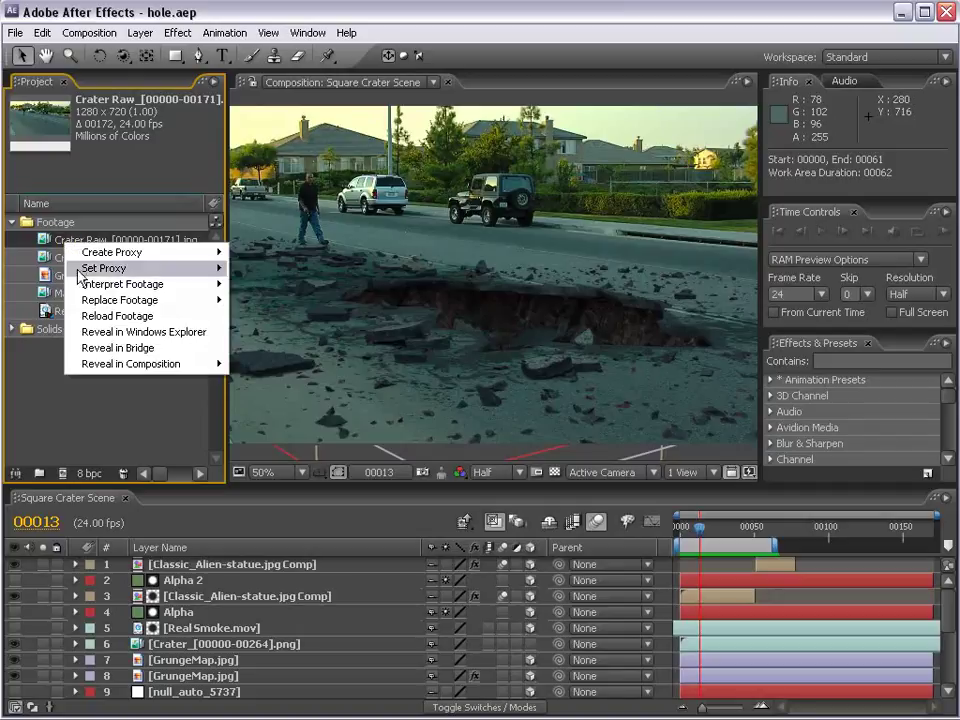
{"action": "left_click", "coordinate": [306, 284]}
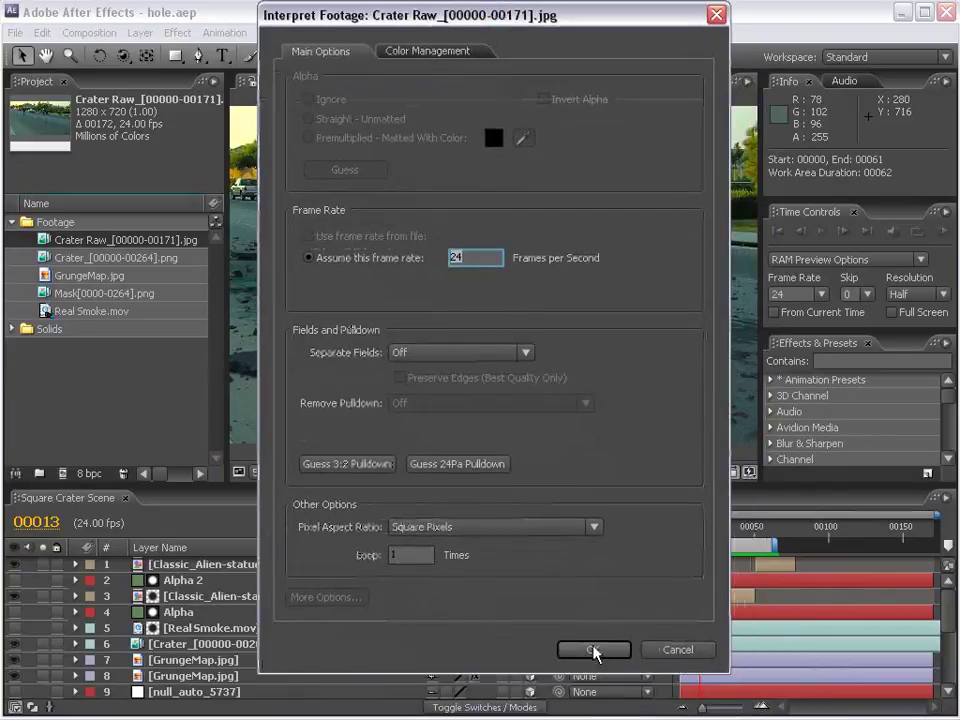
{"action": "left_click", "coordinate": [600, 710]}
- Confirm the Crater PNG sequence's footage interpretation at 24 fps
{"action": "left_click", "coordinate": [55, 293]}
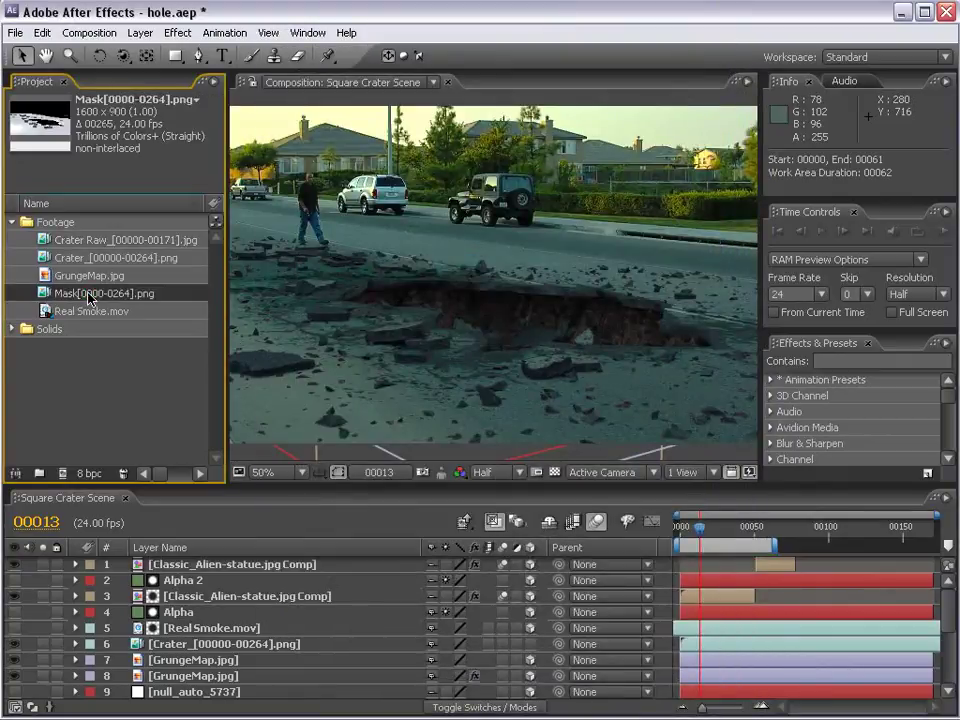
{"action": "left_click", "coordinate": [81, 262]}
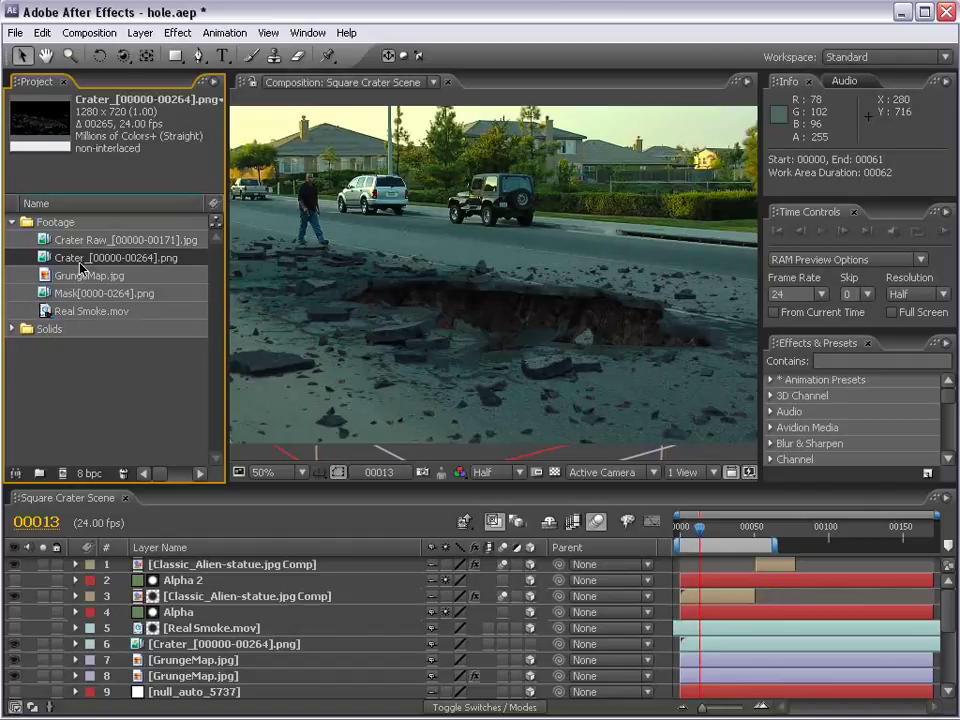
{"action": "right_click", "coordinate": [81, 268]}
{"action": "left_click", "coordinate": [310, 305]}
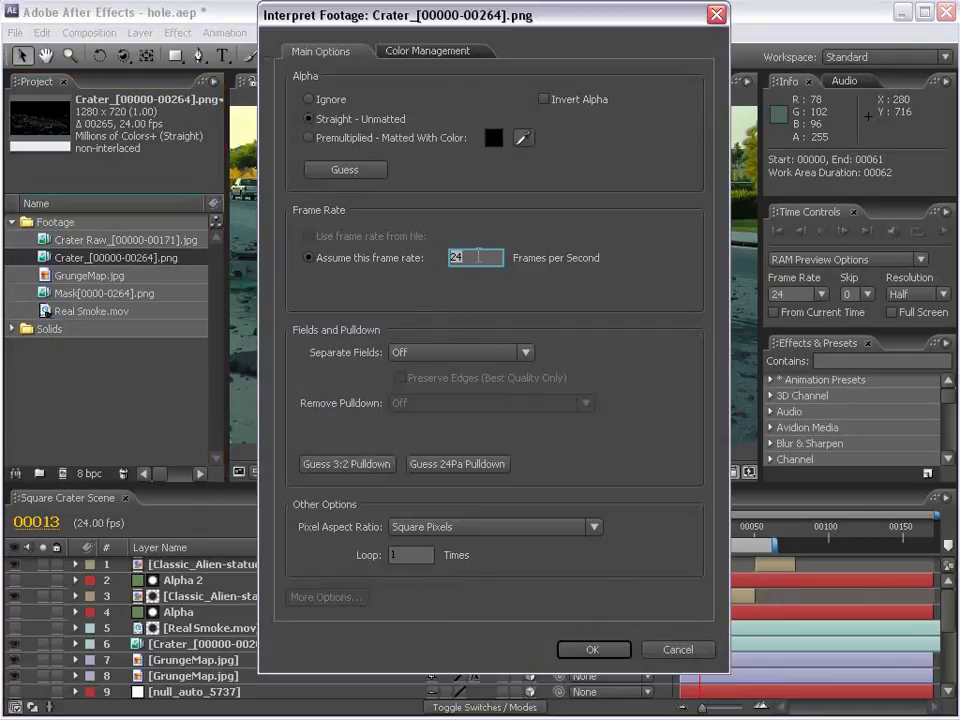
{"action": "left_click", "coordinate": [592, 649]}
- Conform Real Smoke.mov from 29.97 to a 24 fps frame rate
{"action": "left_click", "coordinate": [93, 313]}
{"action": "right_click", "coordinate": [95, 316]}
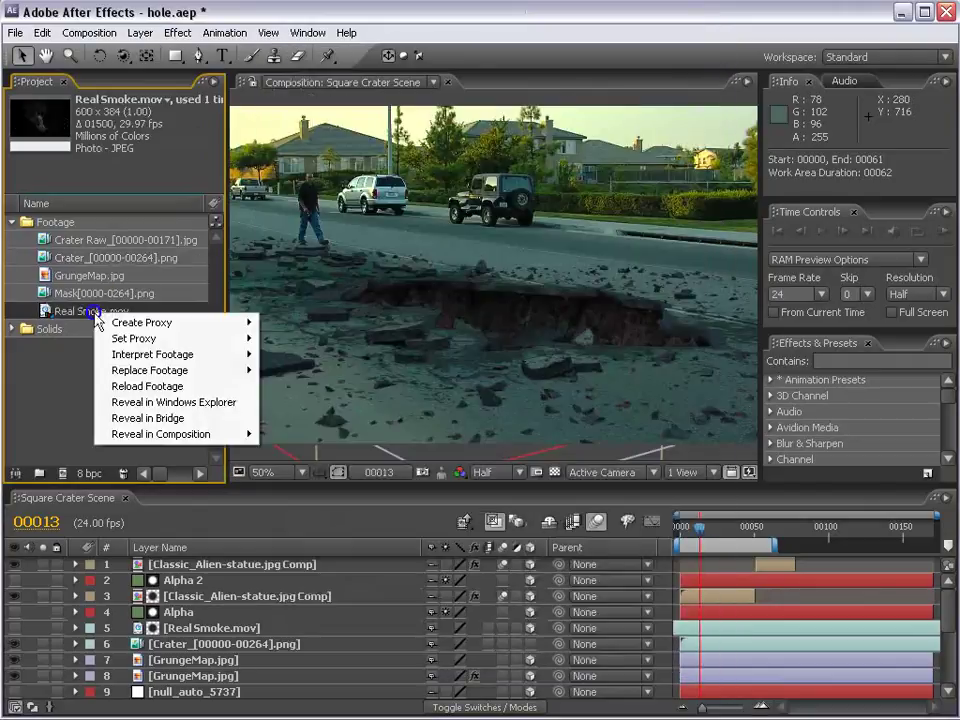
{"action": "left_click", "coordinate": [286, 357]}
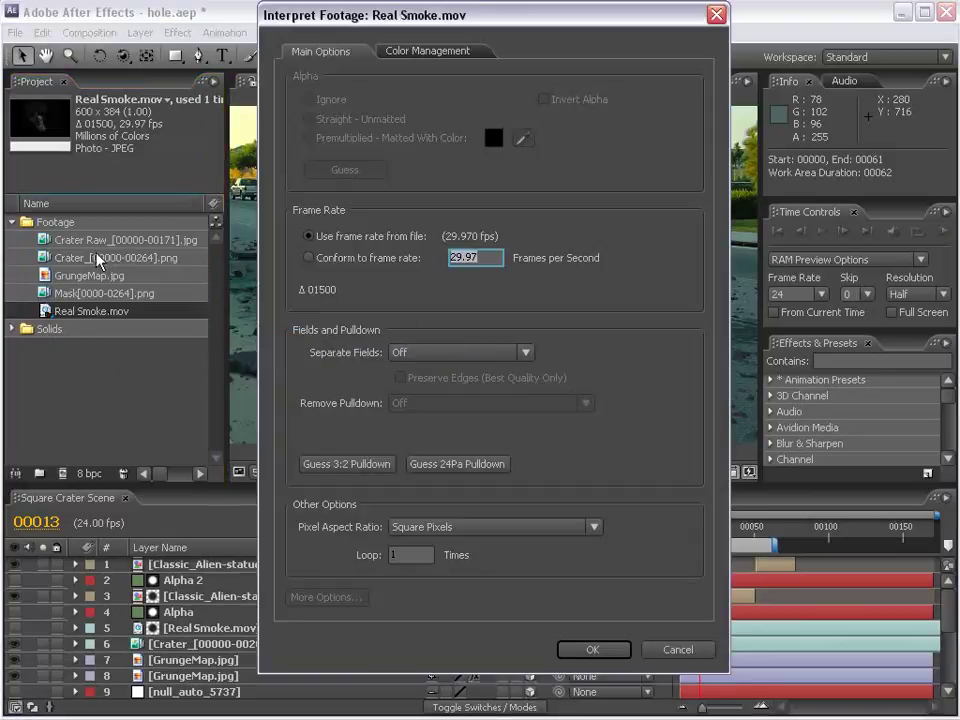
{"action": "left_click", "coordinate": [483, 257]}
{"action": "type", "text": "24"}
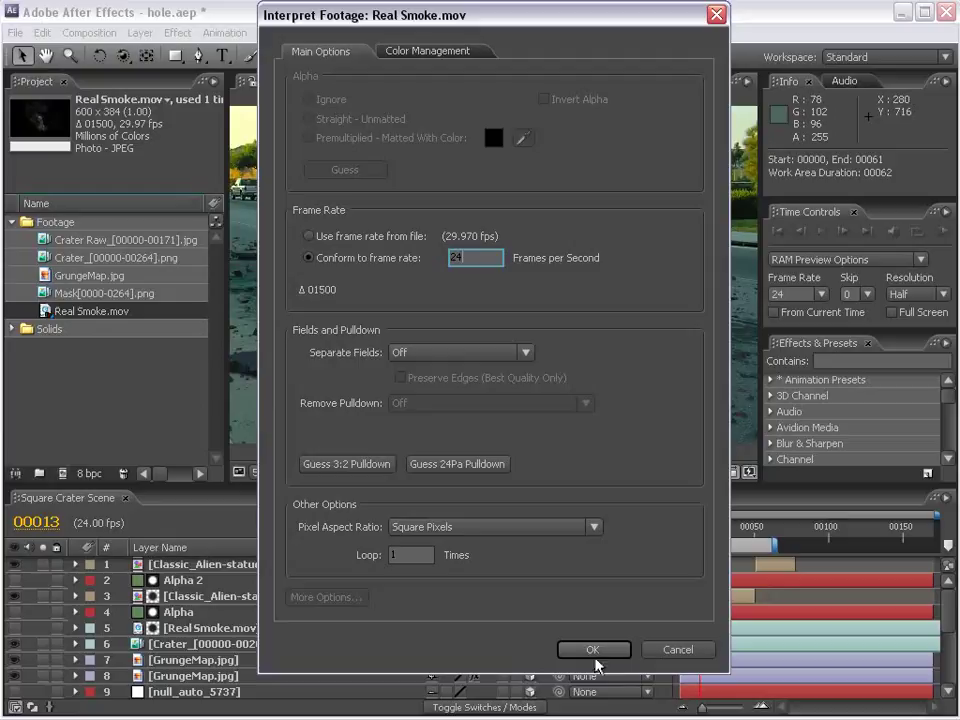
{"action": "left_click", "coordinate": [594, 652]}
- Drag Crater Scene.ma from the Boujou folder into the After Effects Project panel
{"action": "left_click", "coordinate": [147, 357]}
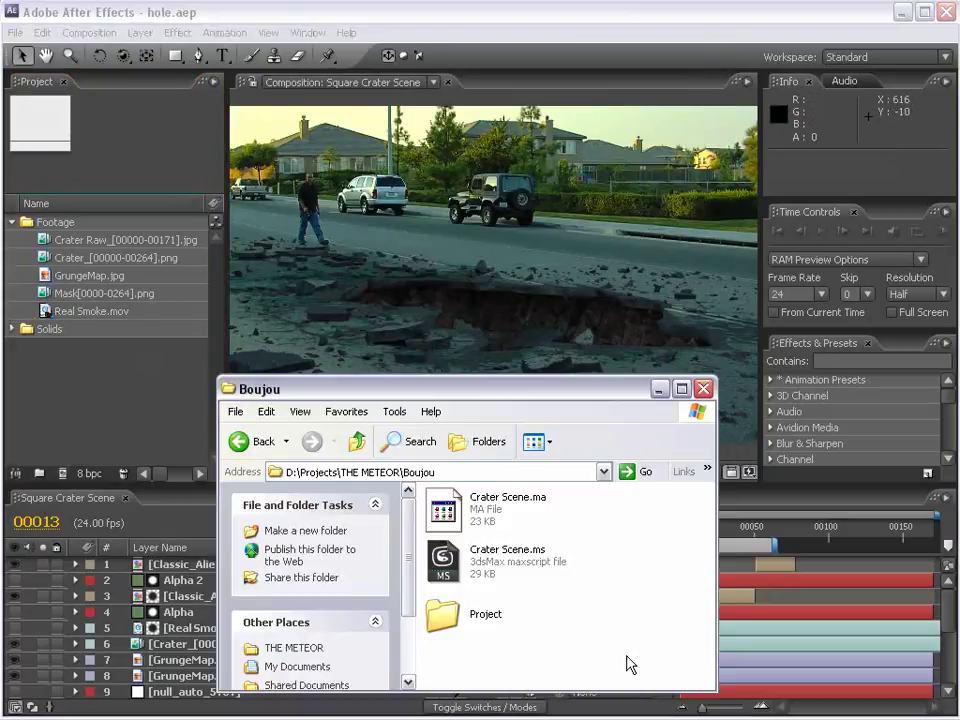
{"action": "left_click", "coordinate": [493, 511]}
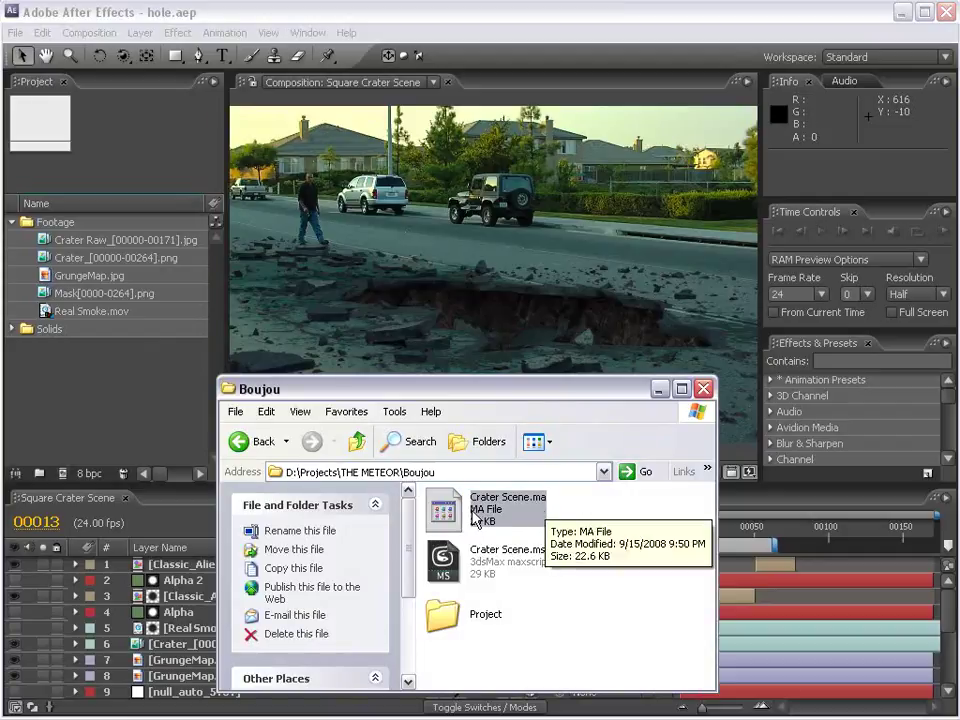
{"action": "mouse_move", "coordinate": [537, 510]}
{"action": "left_mouse_down"}
{"action": "mouse_move", "coordinate": [138, 363]}
{"action": "mouse_move", "coordinate": [118, 388]}
{"action": "left_mouse_up"}
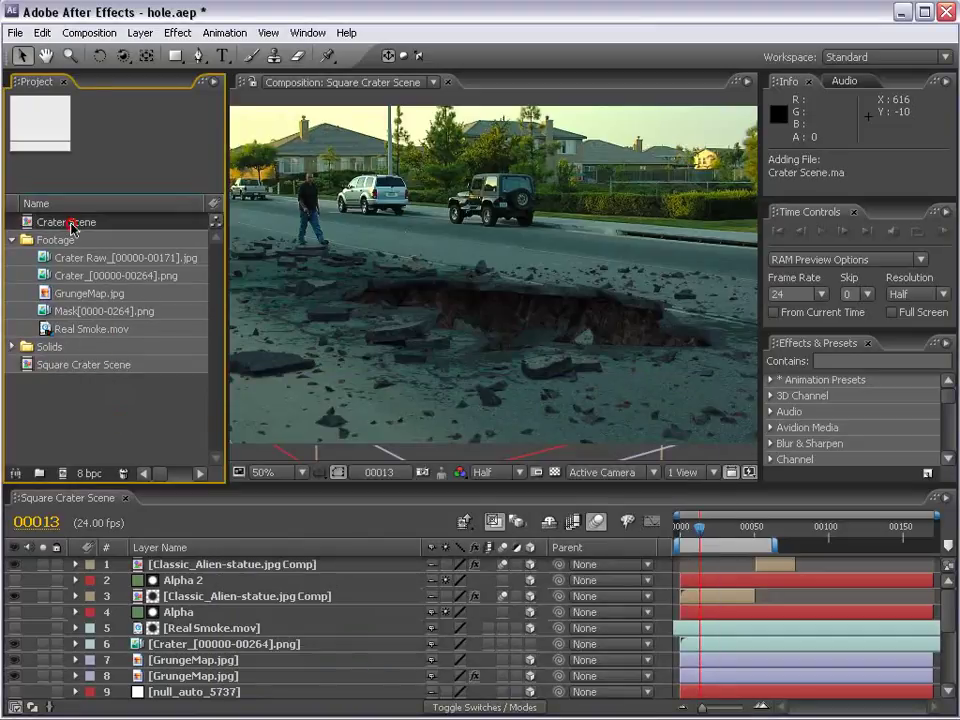
- Remove the extra Crater Scene item and open the Square Crater Scene composition of nulls
{"action": "left_click", "coordinate": [70, 221]}
{"action": "left_click", "coordinate": [97, 368]}
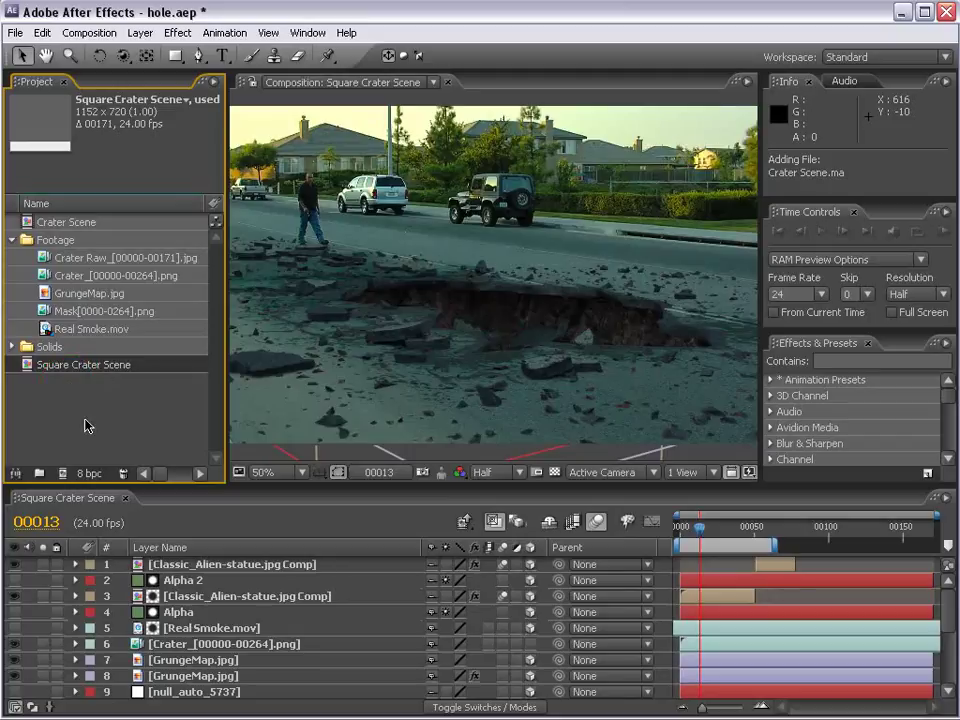
{"action": "left_click", "coordinate": [40, 222]}
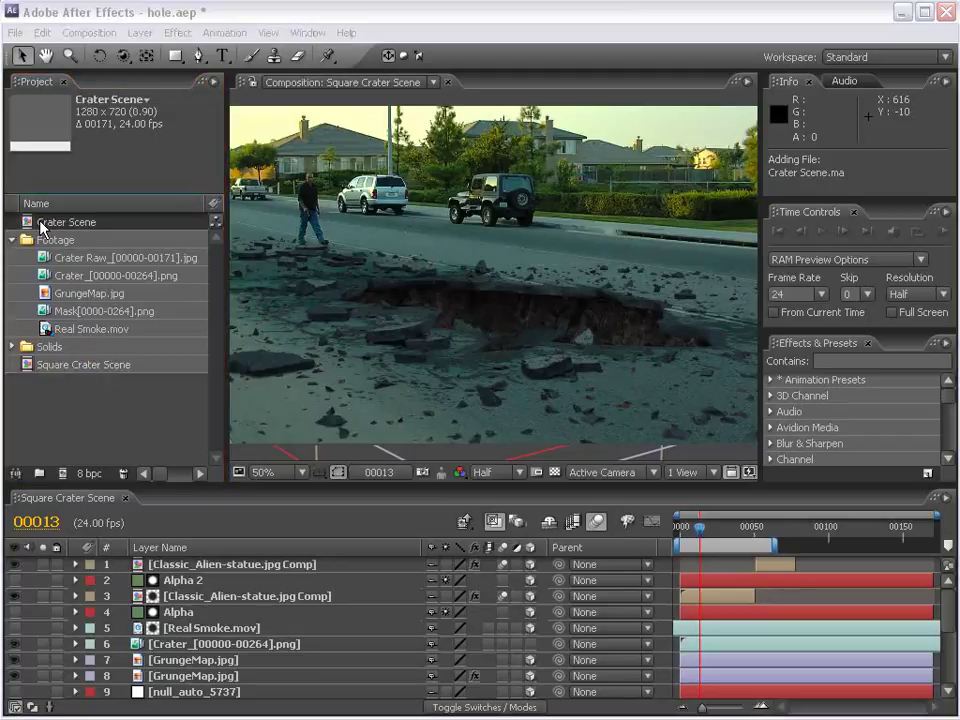
{"action": "left_click", "coordinate": [671, 411]}
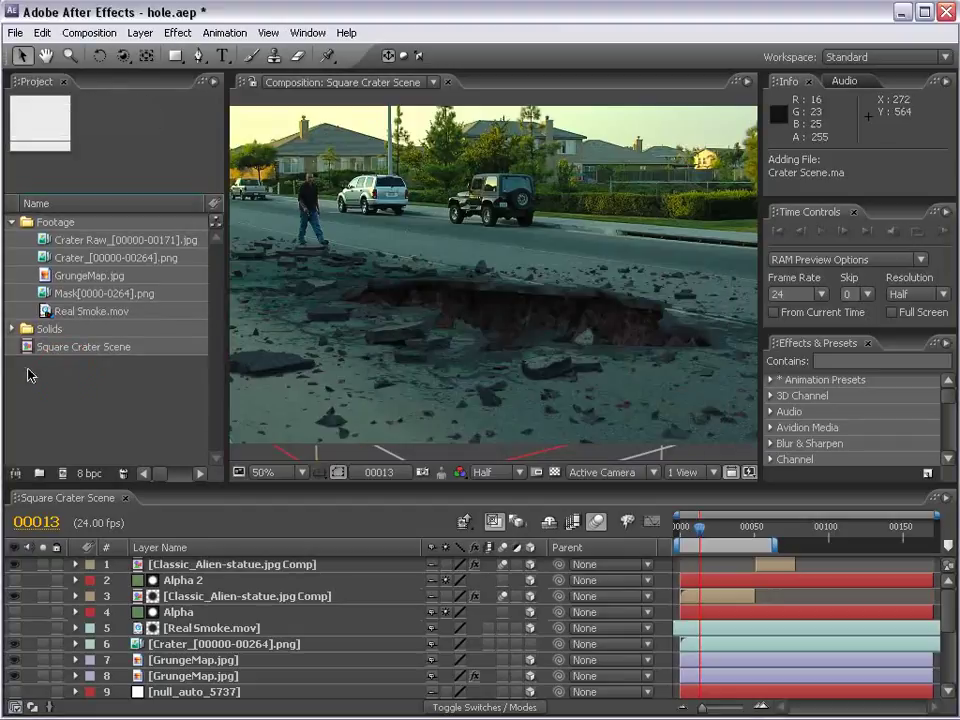
{"action": "double_click", "coordinate": [90, 348]}
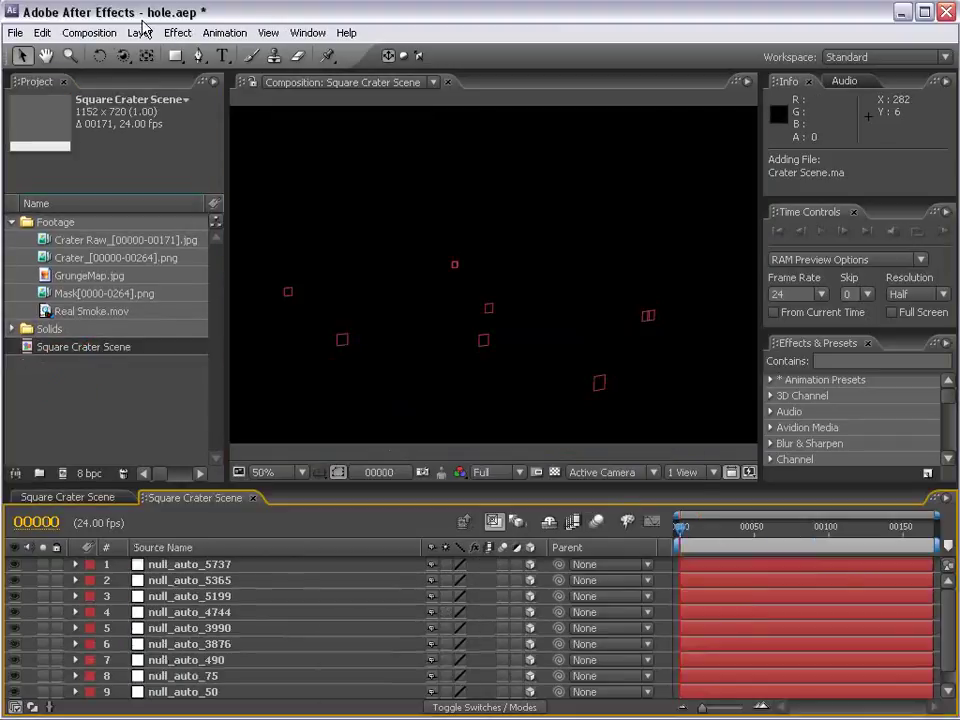
- Change the composition width from 1152 to 1280, keeping height 720
{"action": "left_click", "coordinate": [89, 32]}
{"action": "left_click", "coordinate": [107, 76]}
{"action": "mouse_move", "coordinate": [601, 680]}
{"action": "left_mouse_down"}
{"action": "mouse_move", "coordinate": [428, 270]}
{"action": "mouse_move", "coordinate": [336, 214]}
{"action": "left_mouse_up"}
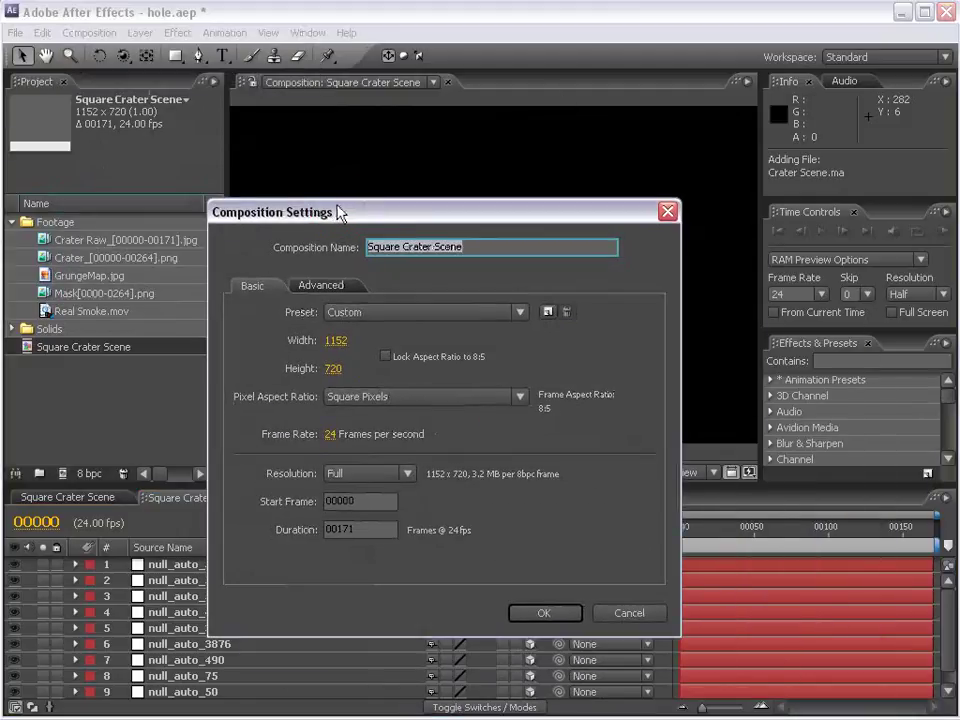
{"action": "left_click_drag", "start_coordinate": [346, 212], "coordinate": [372, 190]}
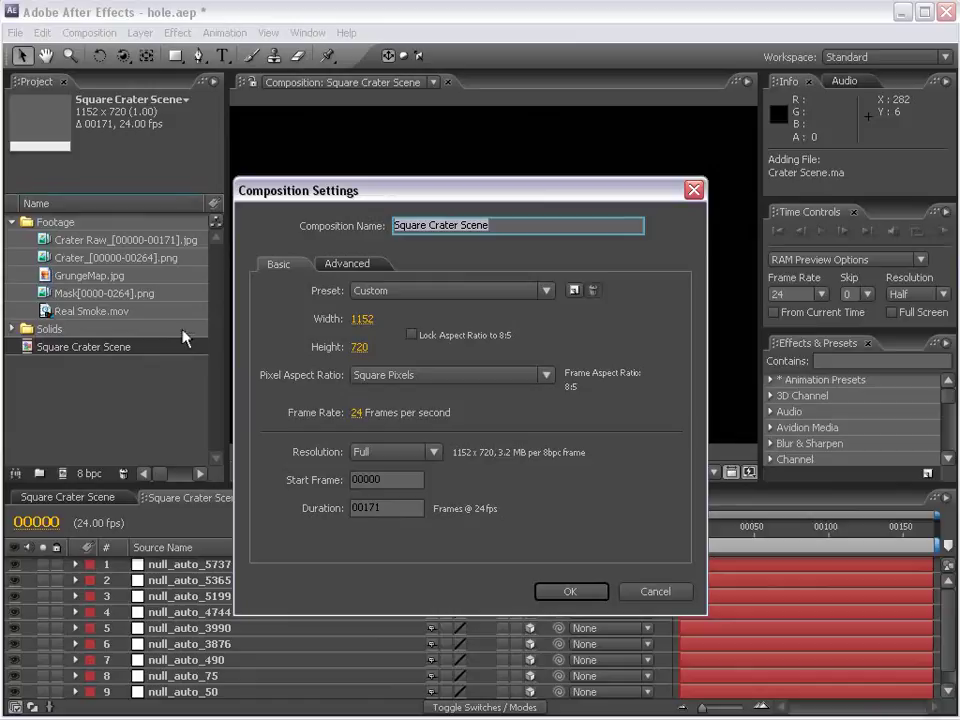
{"action": "left_click", "coordinate": [362, 318]}
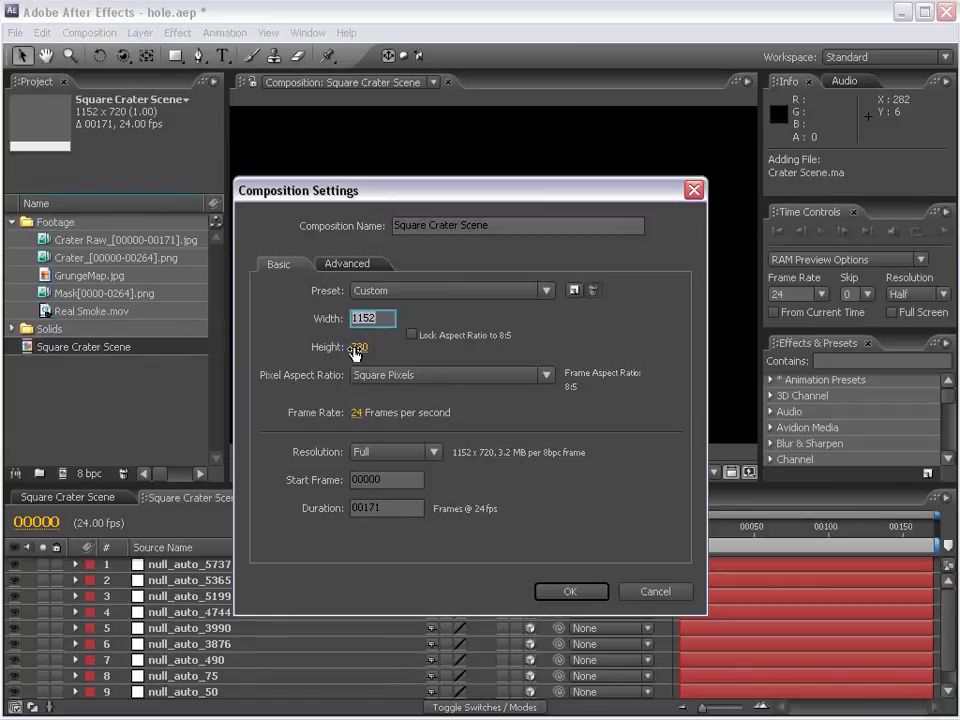
{"action": "type", "text": "1280"}
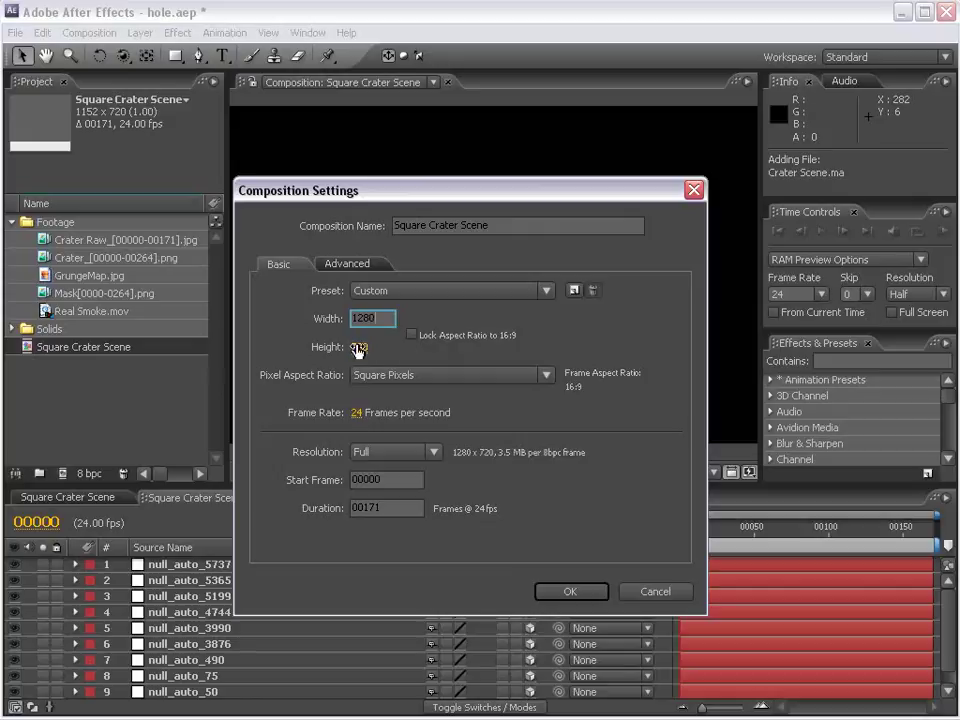
{"action": "left_click", "coordinate": [578, 594]}
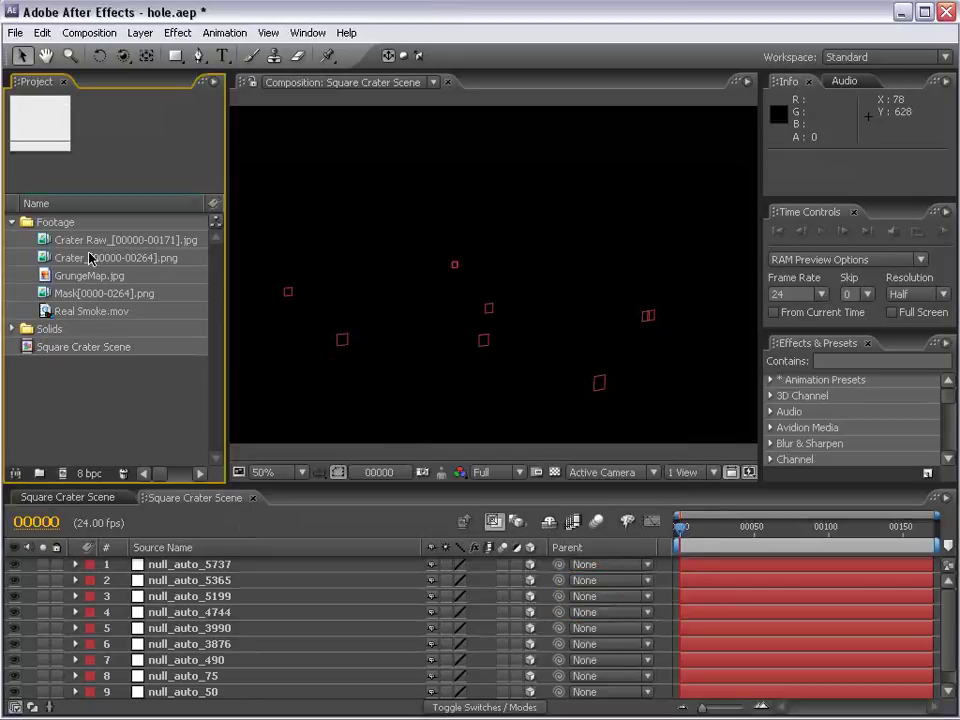
{"action": "mouse_move", "coordinate": [94, 241]}
{"action": "left_mouse_down"}
{"action": "mouse_move", "coordinate": [130, 350]}
{"action": "mouse_move", "coordinate": [160, 576]}
{"action": "left_mouse_up"}
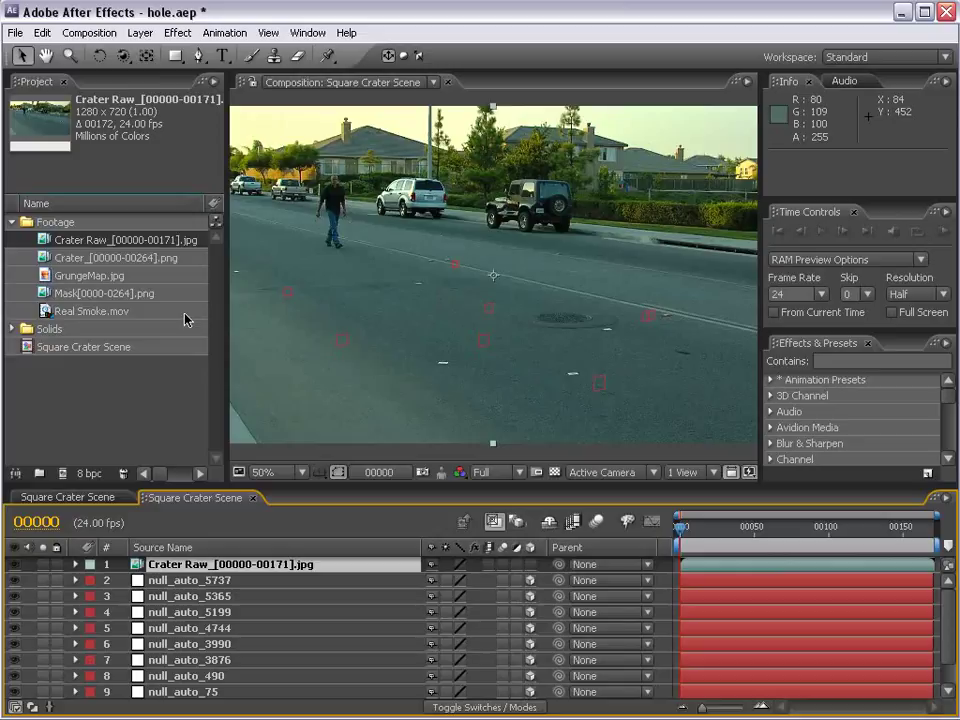
{"action": "key", "text": "period"}
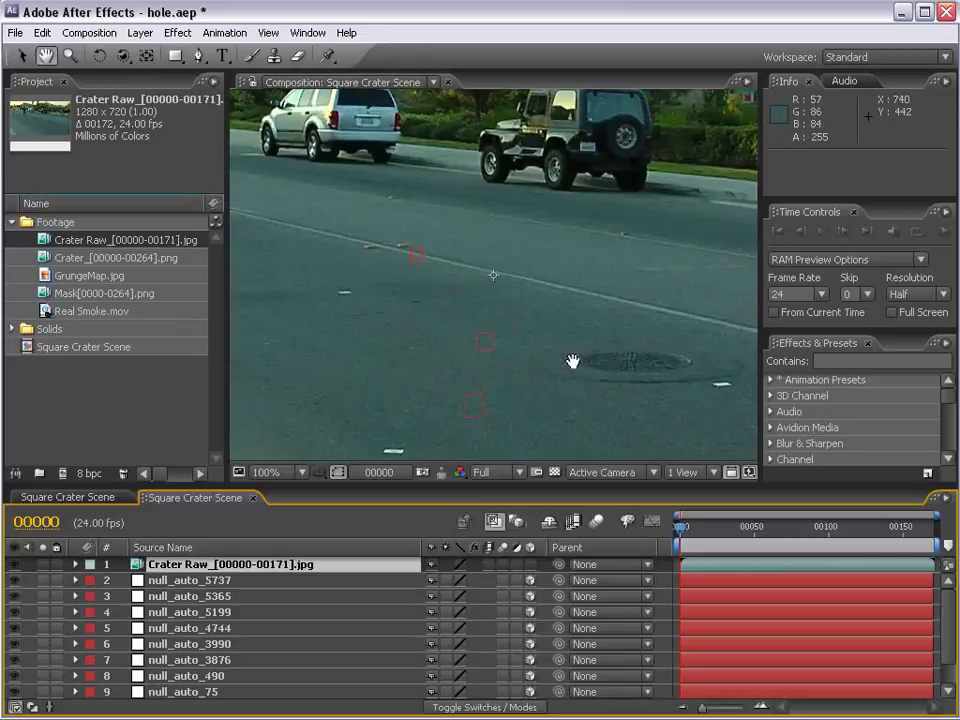
{"action": "left_click_drag", "start_coordinate": [572, 361], "coordinate": [424, 296]}
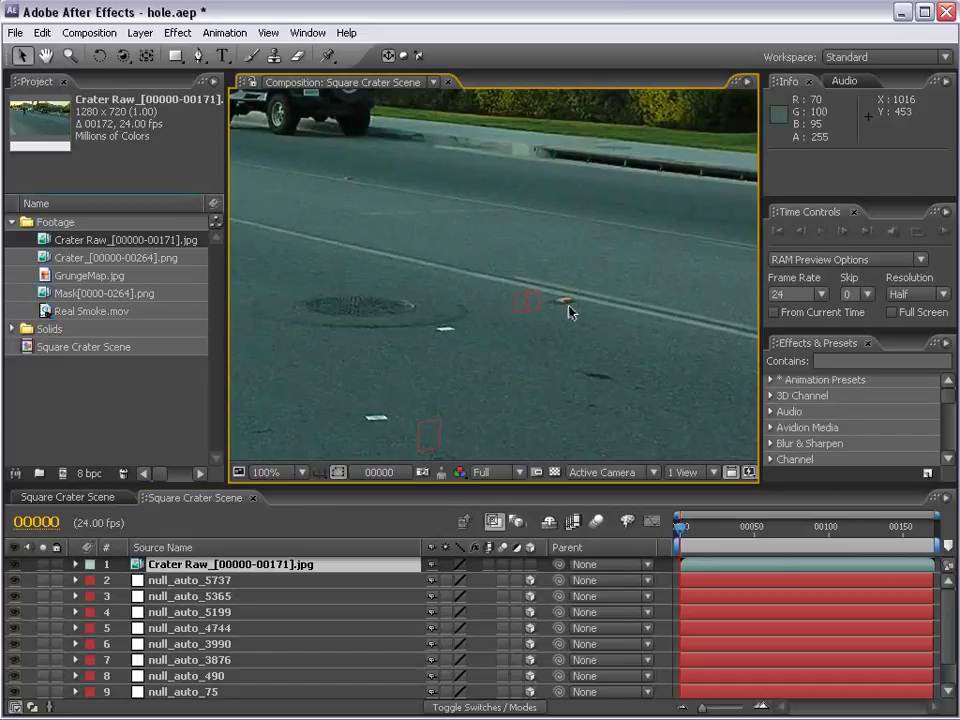
{"action": "scroll", "coordinate": [568, 312], "scroll_direction": "down", "scroll_amount": 2}
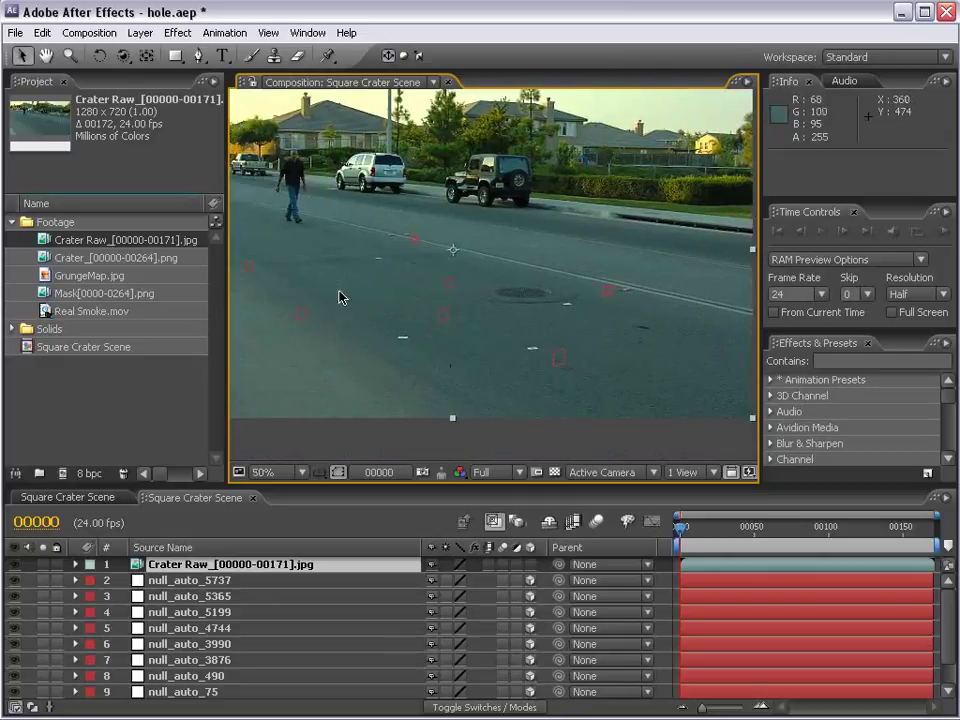
{"action": "left_click_drag", "start_coordinate": [463, 326], "coordinate": [520, 358]}
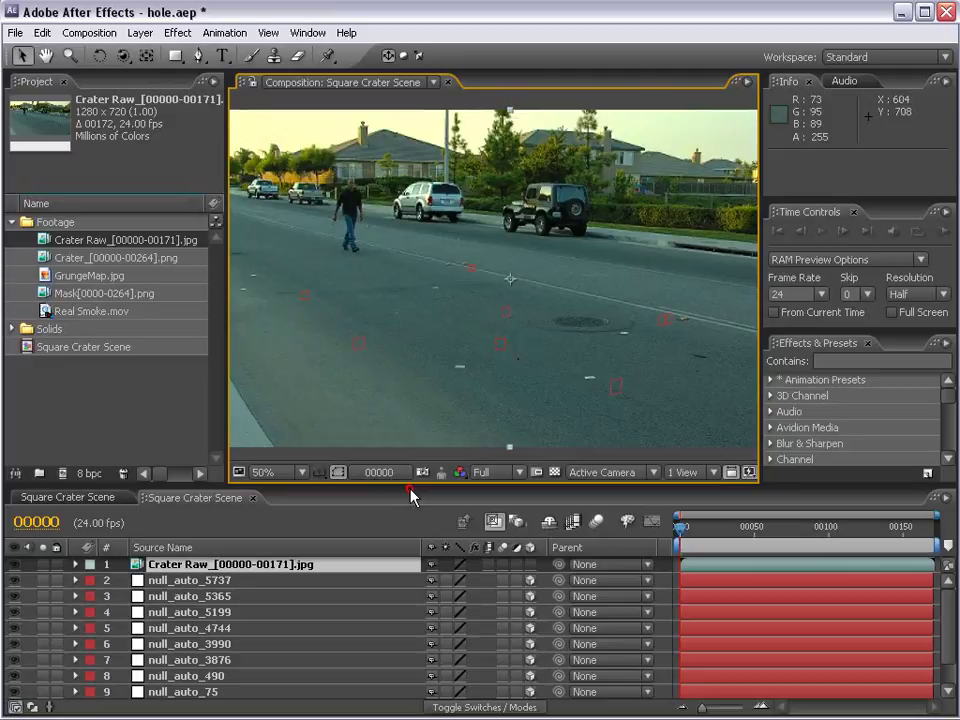
{"action": "left_click_drag", "start_coordinate": [408, 497], "coordinate": [398, 410]}
{"action": "left_click", "coordinate": [210, 663]}
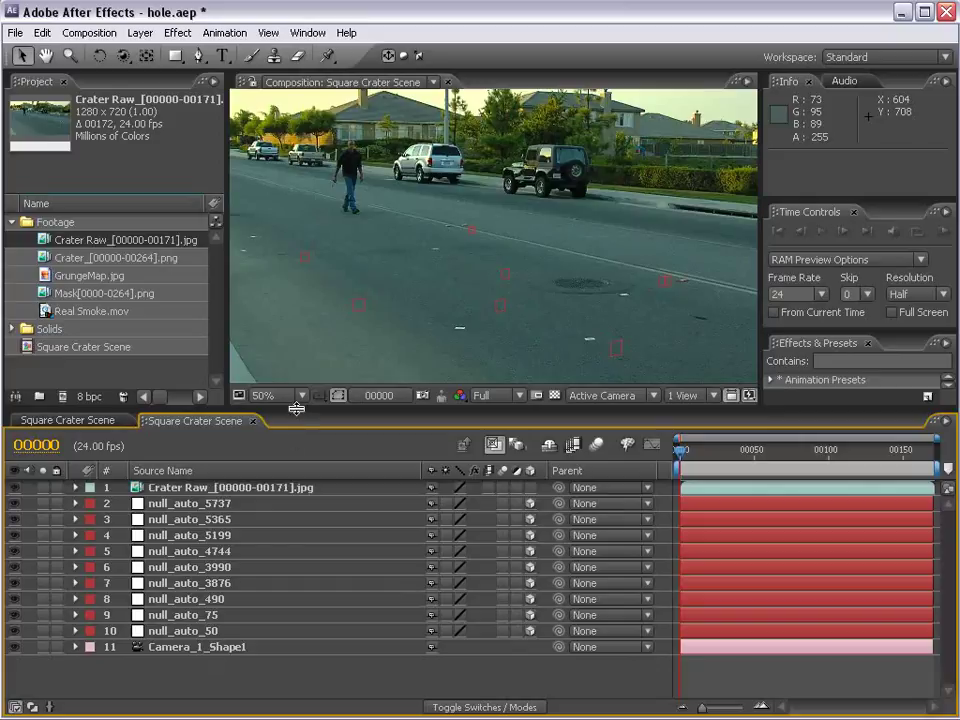
- Give Camera_1_Shape1's Zoom the expression cameraOption.zoom*1.111
{"action": "left_click_drag", "start_coordinate": [292, 407], "coordinate": [290, 349]}
{"action": "left_click", "coordinate": [232, 590]}
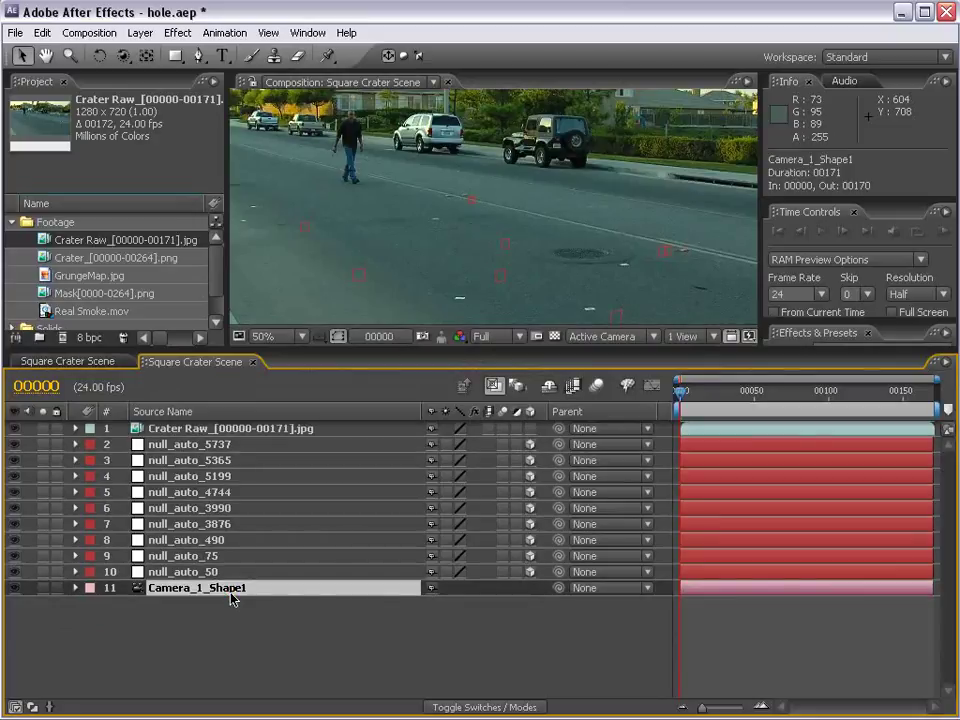
{"action": "key", "text": "a"}
{"action": "key", "text": "a"}
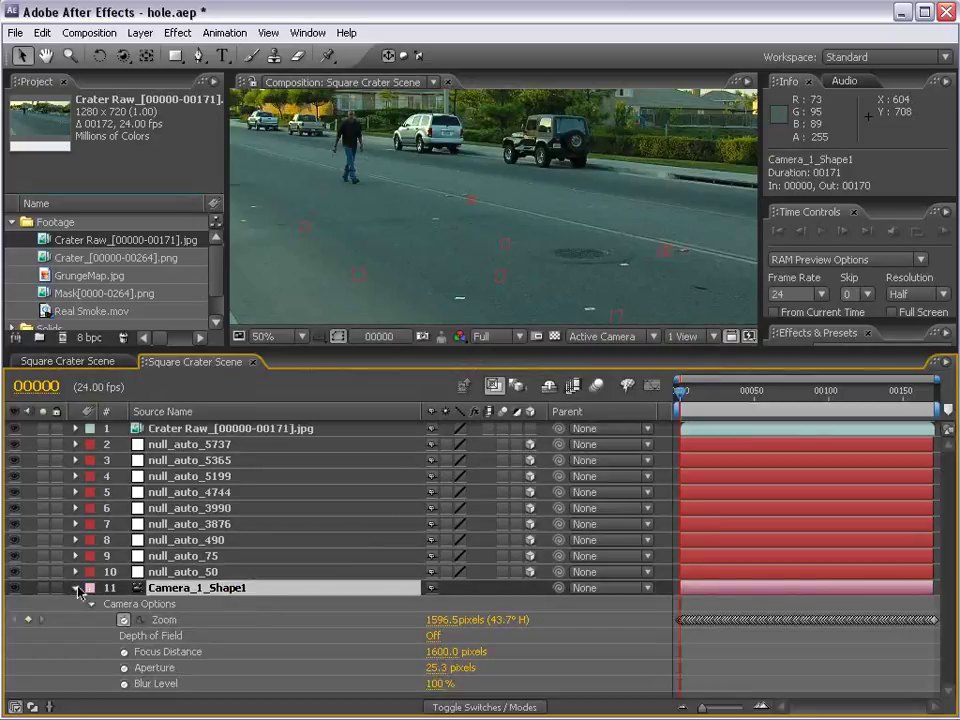
{"action": "left_click", "coordinate": [75, 588]}
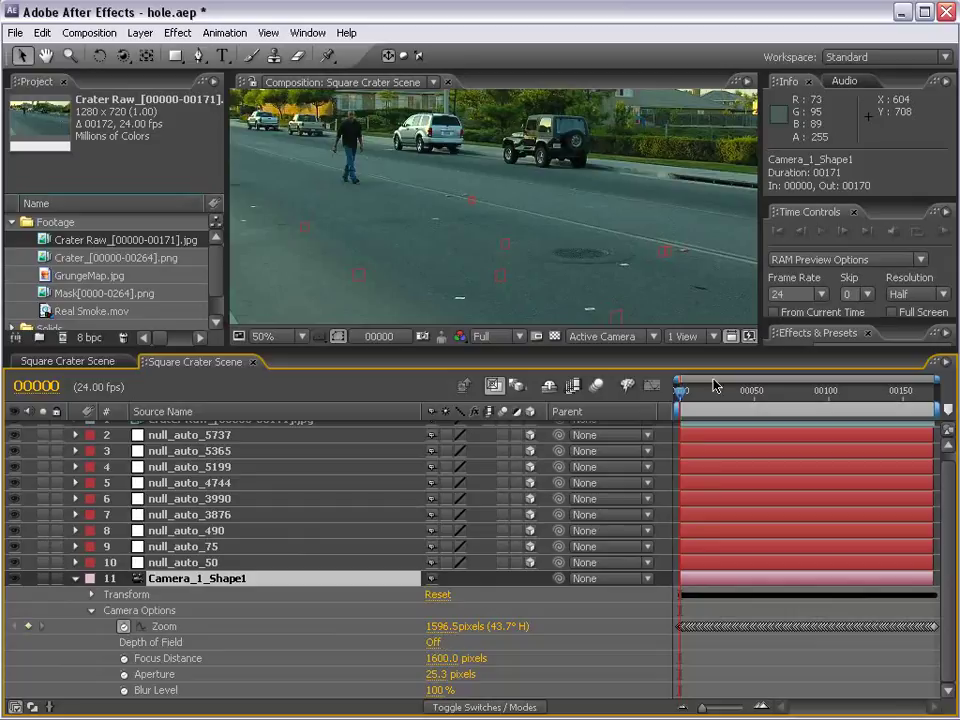
{"action": "mouse_move", "coordinate": [681, 392]}
{"action": "left_mouse_down"}
{"action": "mouse_move", "coordinate": [892, 404]}
{"action": "mouse_move", "coordinate": [628, 420]}
{"action": "left_mouse_up"}
{"action": "left_click", "coordinate": [123, 627], "text": "alt"}
{"action": "left_click", "coordinate": [784, 637]}
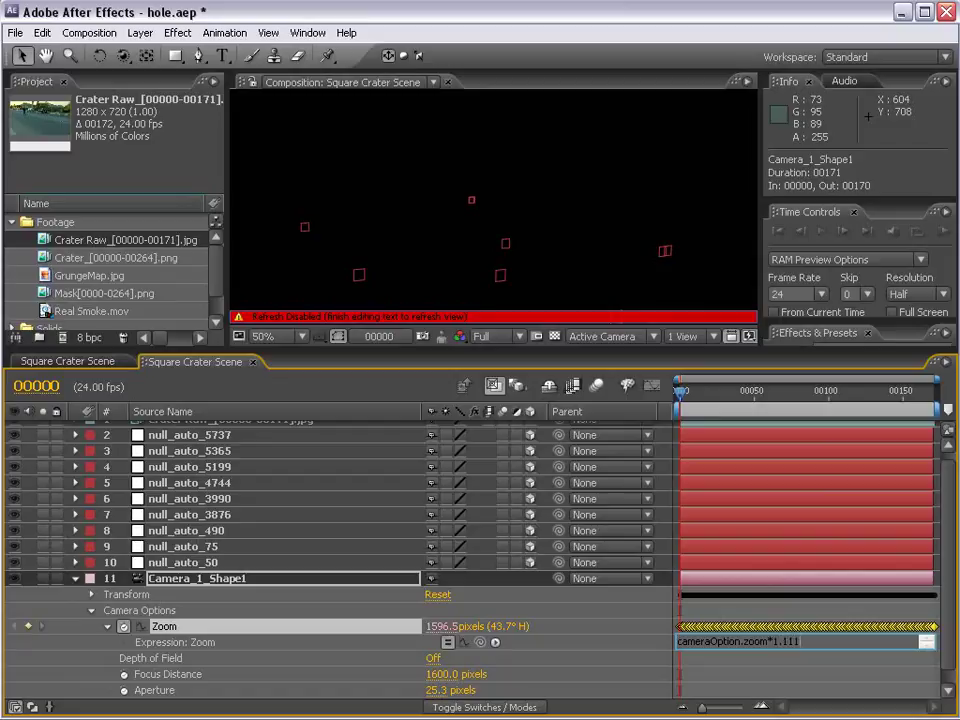
{"action": "left_click", "coordinate": [808, 664]}
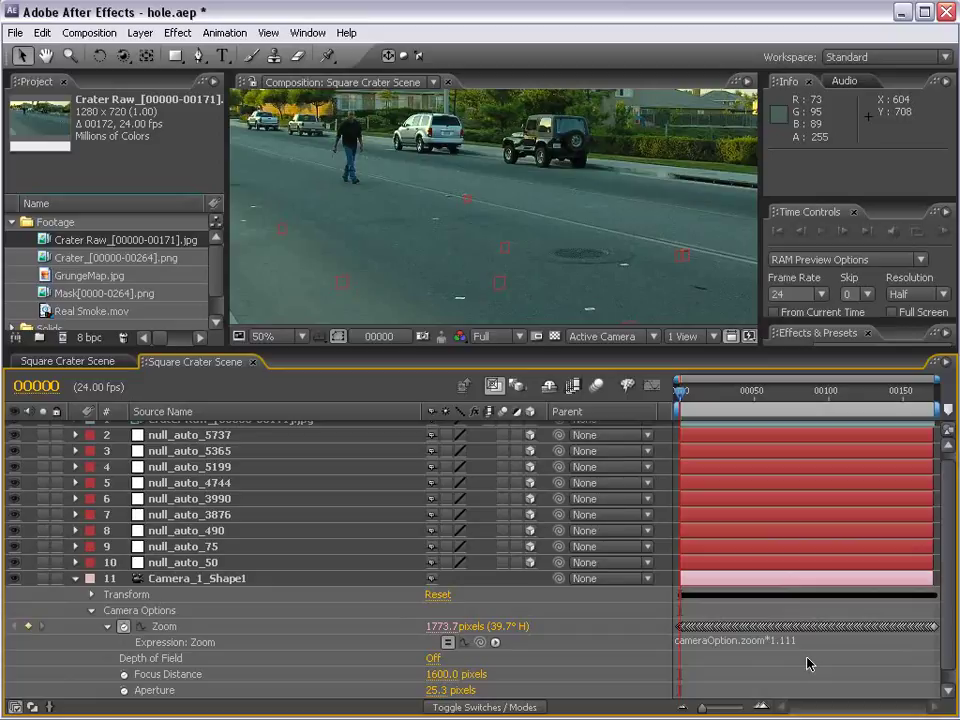
- Inspect the road close-up at full size, then collapse the camera properties
{"action": "key", "text": "h"}
{"action": "scroll", "coordinate": [621, 253], "scroll_direction": "up", "scroll_amount": 2}
{"action": "mouse_move", "coordinate": [525, 221]}
{"action": "left_mouse_down"}
{"action": "mouse_move", "coordinate": [566, 236]}
{"action": "mouse_move", "coordinate": [572, 250]}
{"action": "left_mouse_up"}
{"action": "scroll", "coordinate": [542, 231], "scroll_direction": "down", "scroll_amount": 2}
{"action": "key", "text": "v"}
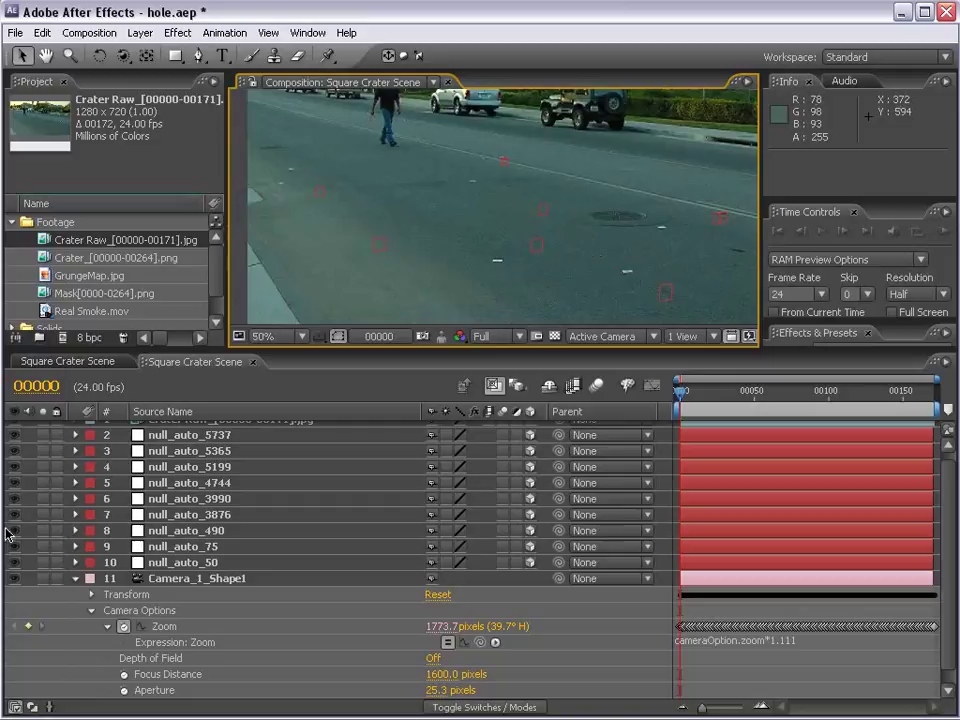
{"action": "left_click", "coordinate": [76, 580]}
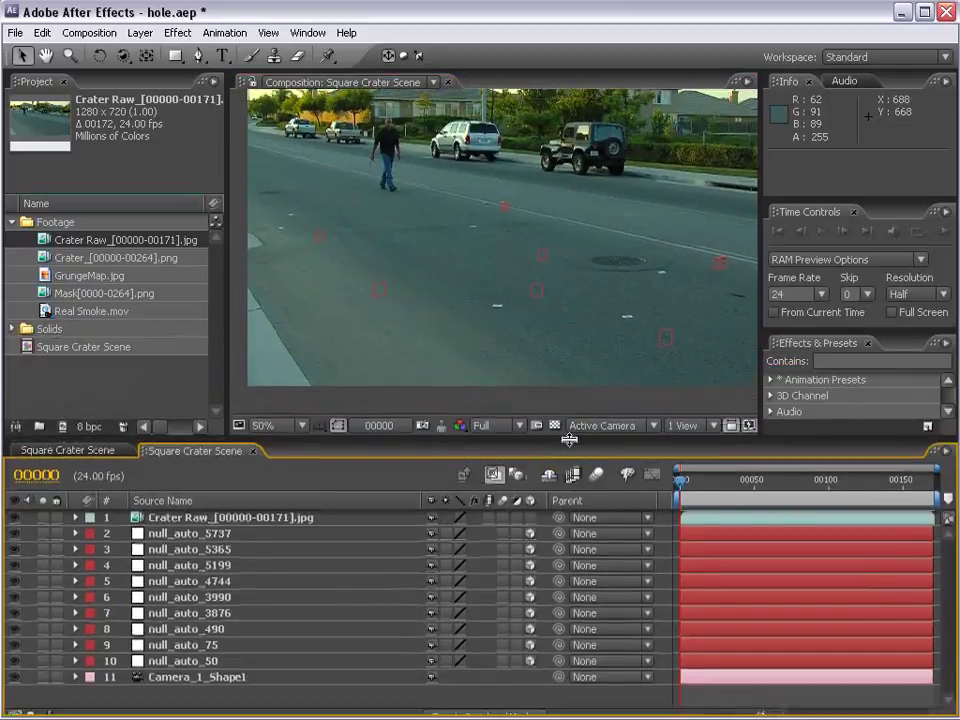
{"action": "left_click_drag", "start_coordinate": [82, 258], "coordinate": [175, 520]}
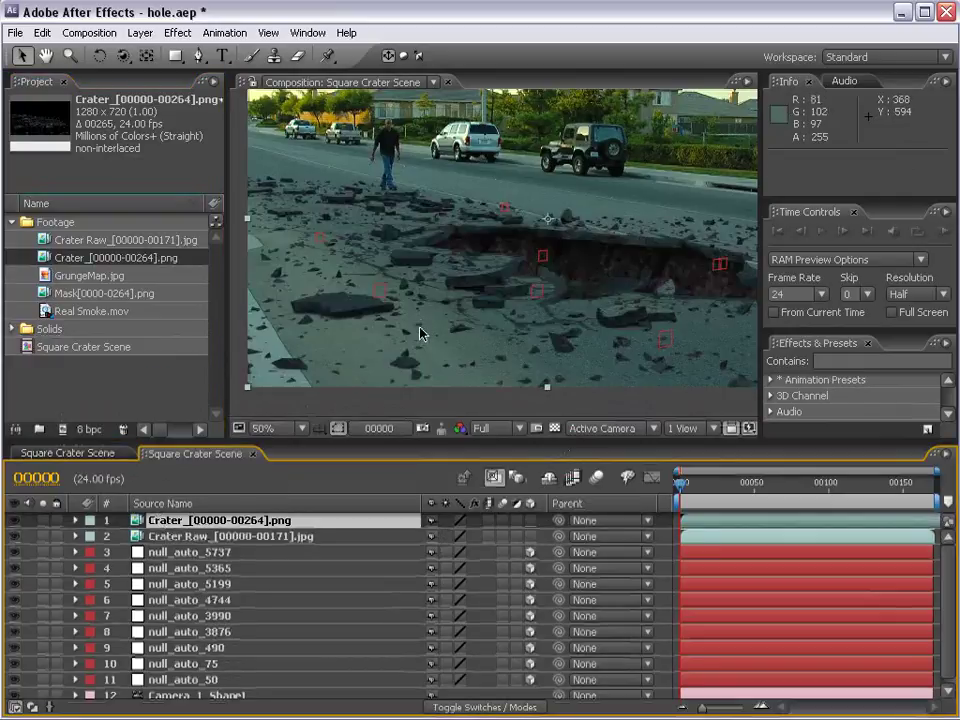
{"action": "key", "text": "comma"}
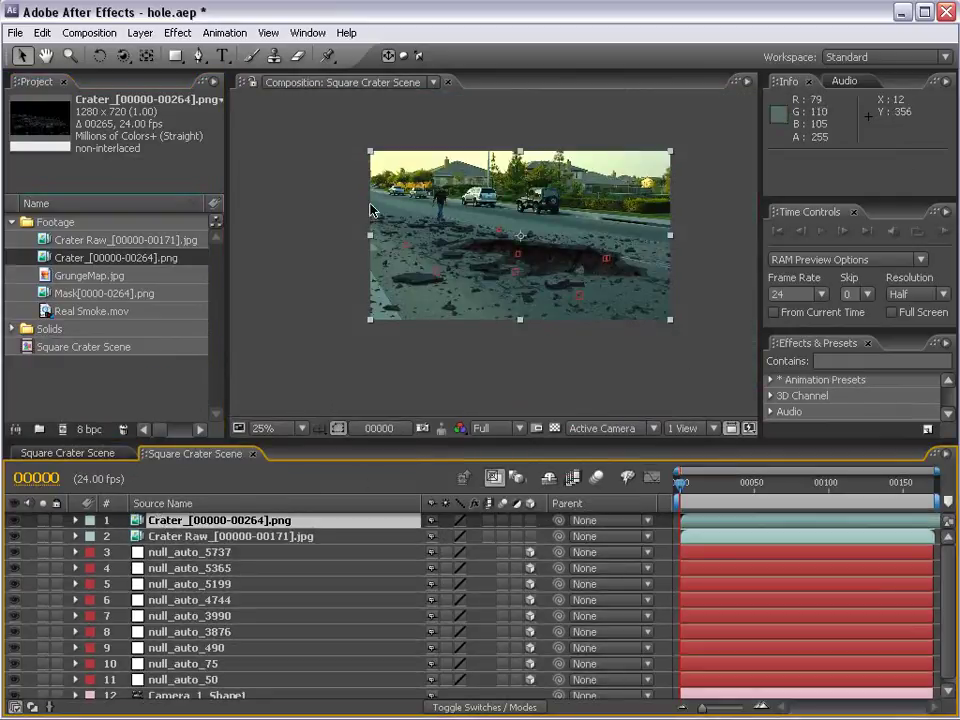
{"action": "key", "text": "period"}
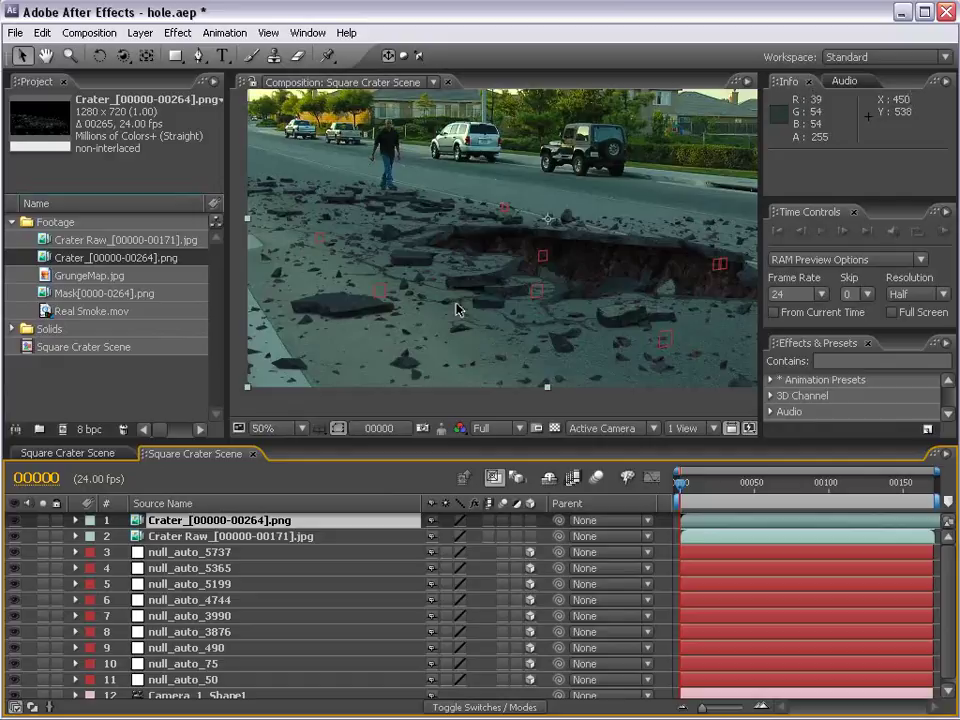
{"action": "key", "text": "h"}
{"action": "left_click_drag", "start_coordinate": [527, 277], "coordinate": [477, 298]}
{"action": "key", "text": "comma"}
{"action": "key", "text": "v"}
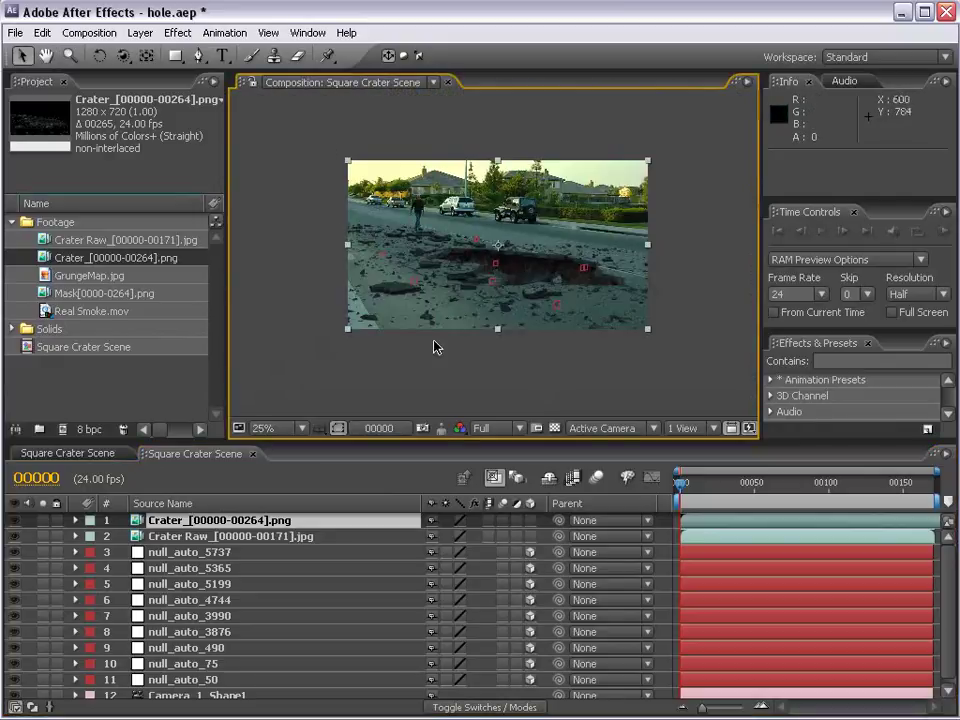
{"action": "key", "text": "period"}
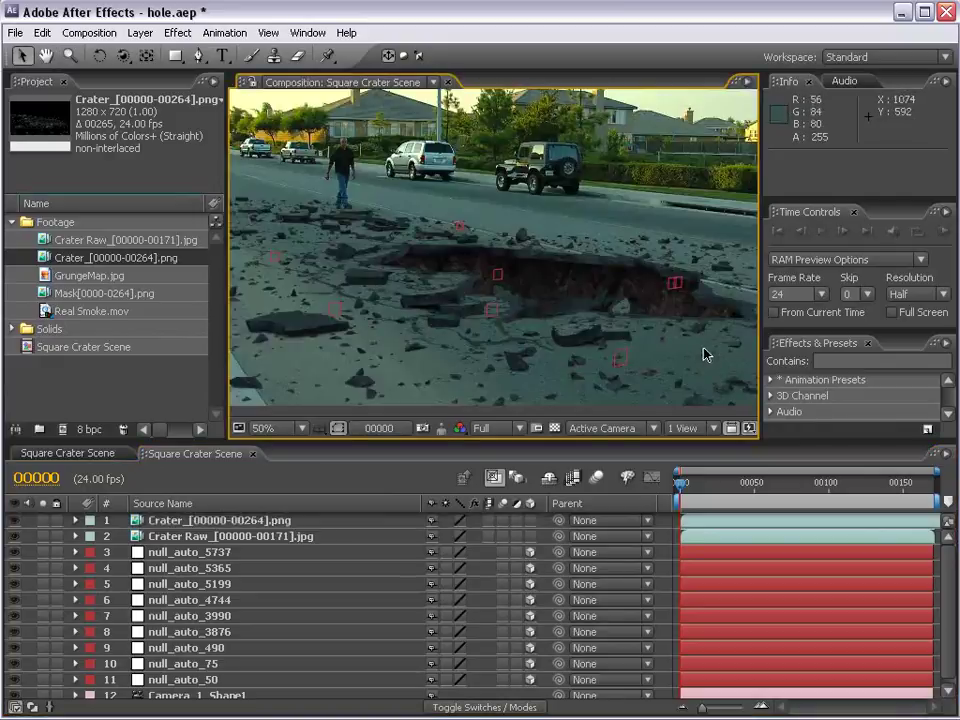
- Scrub to a later frame to check the track against null_auto_5737, and save the project
{"action": "left_click_drag", "start_coordinate": [709, 482], "coordinate": [902, 490]}
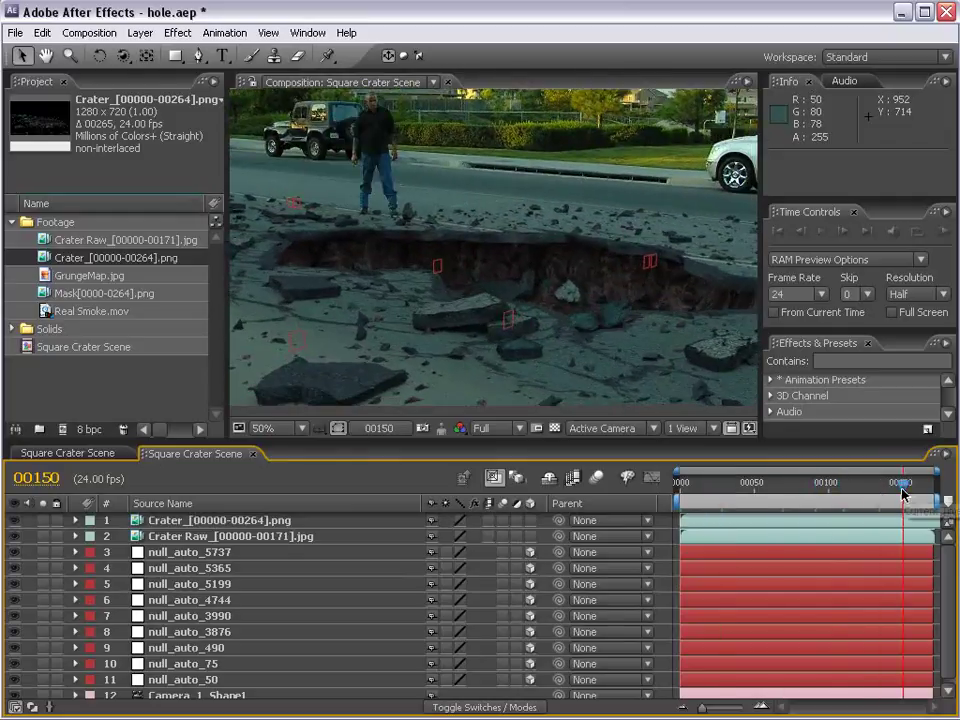
{"action": "key", "text": "comma"}
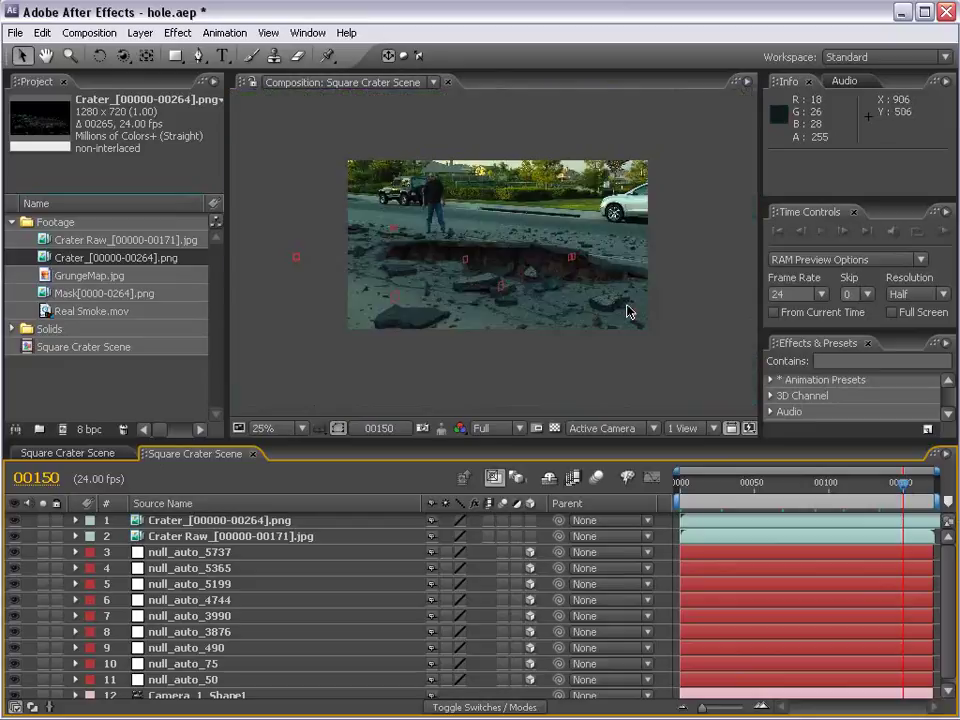
{"action": "left_click", "coordinate": [190, 552]}
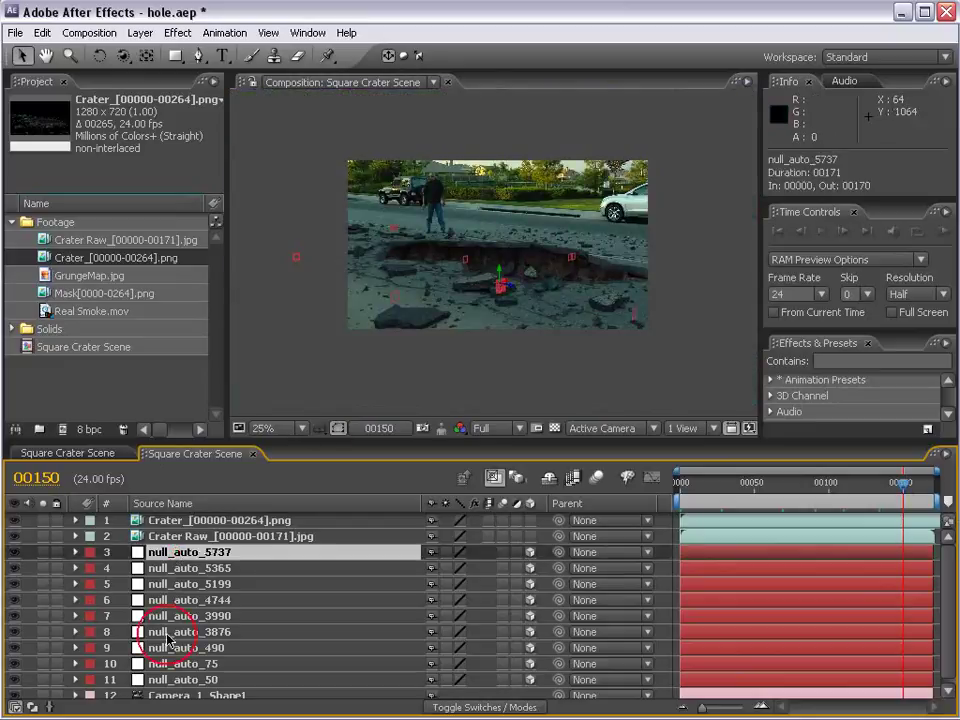
{"action": "key", "text": "period"}
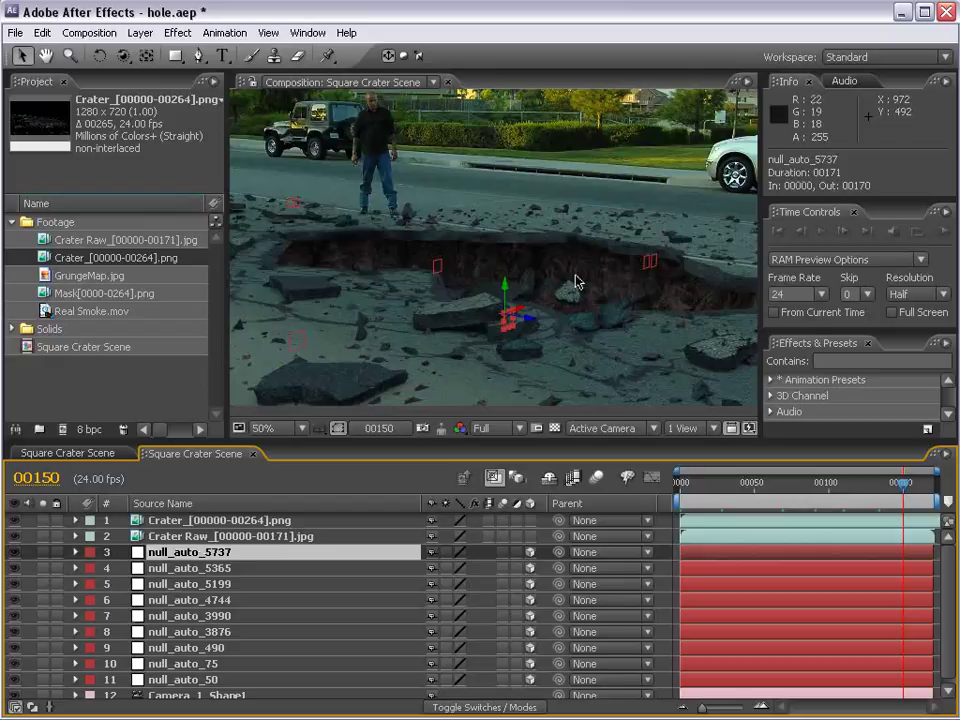
{"action": "key", "text": "ctrl+s"}
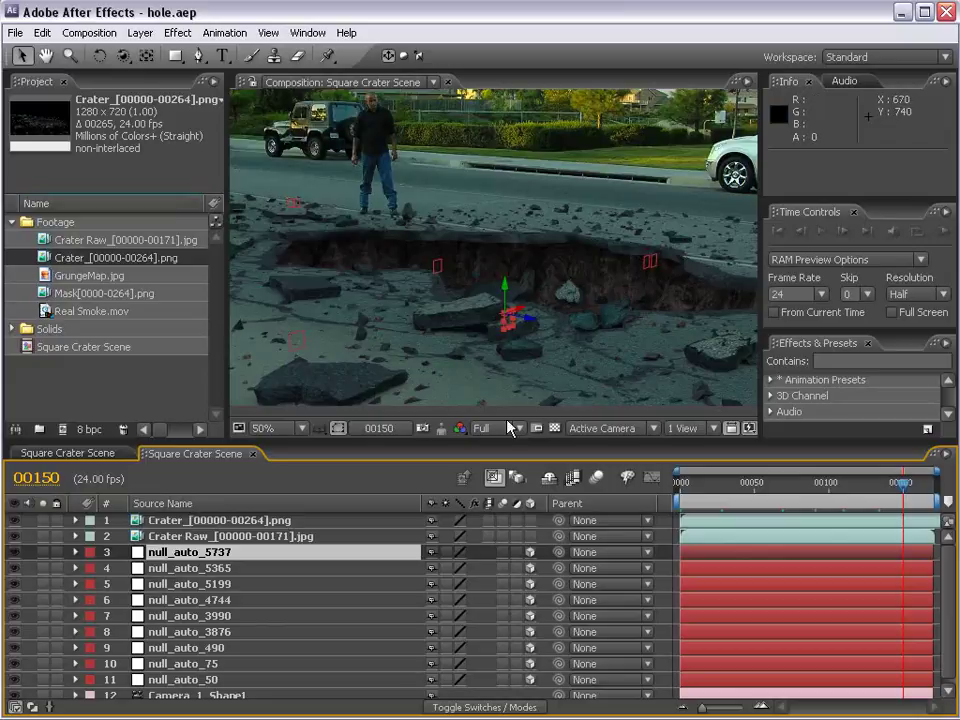
{"action": "key", "text": "comma"}
{"action": "key", "text": "period"}
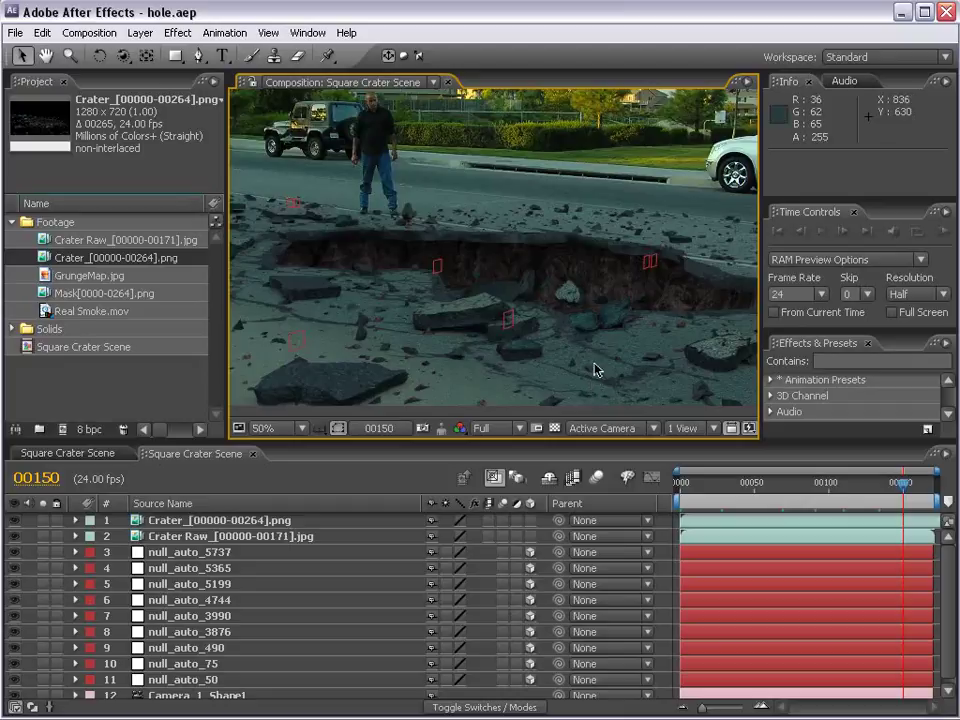
- Preview the GrungeMap texture, then return to the crater scene composition
{"action": "double_click", "coordinate": [90, 279]}
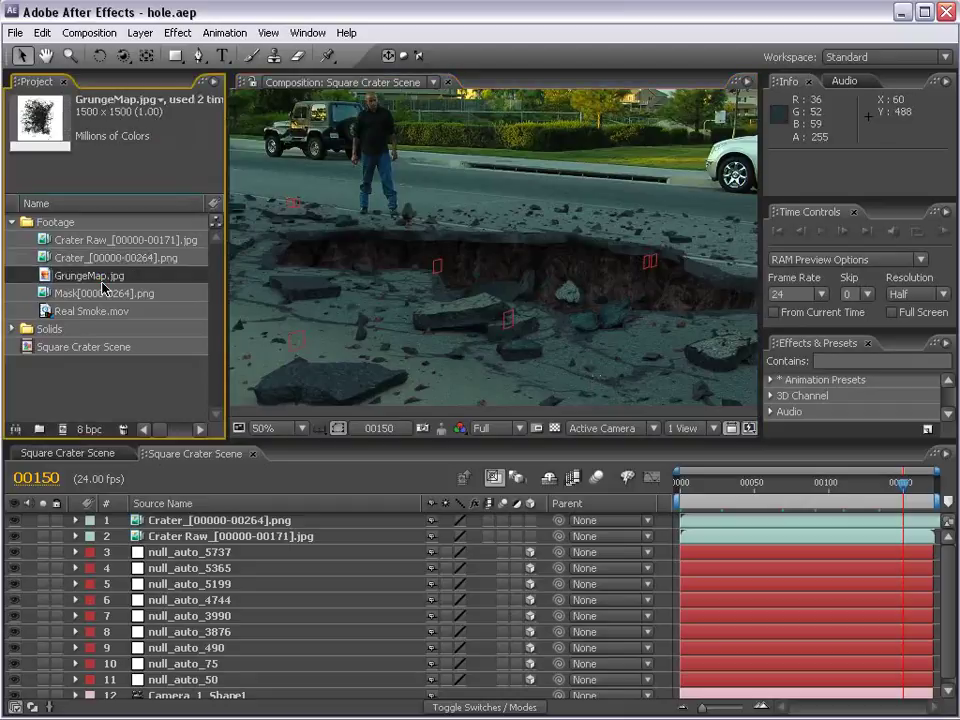
{"action": "scroll", "coordinate": [412, 272], "scroll_direction": "up", "scroll_amount": 1}
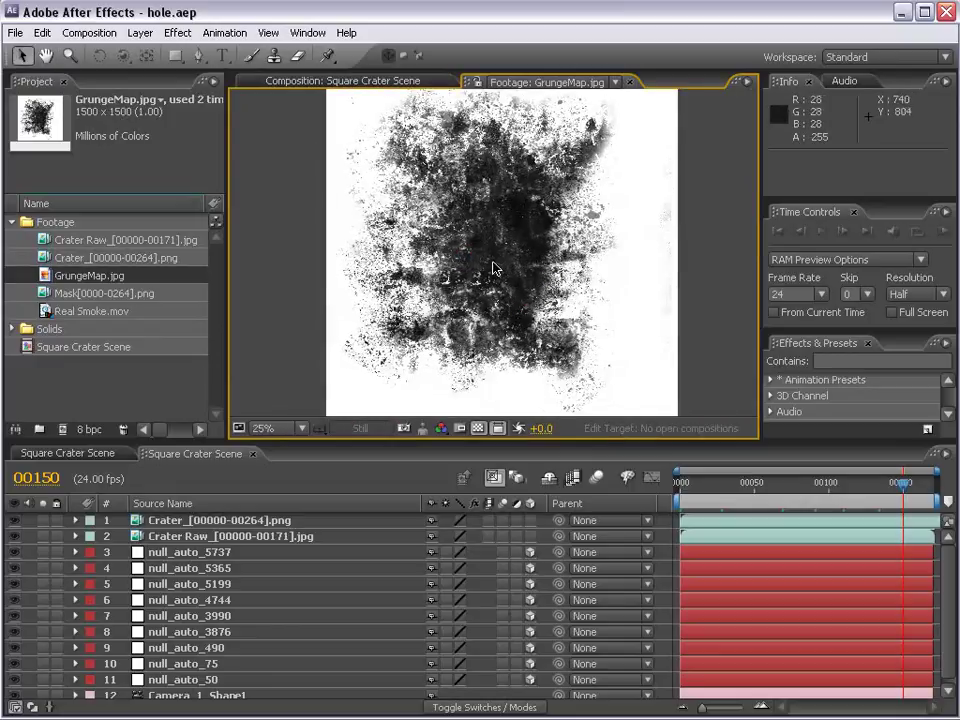
{"action": "left_click", "coordinate": [311, 82]}
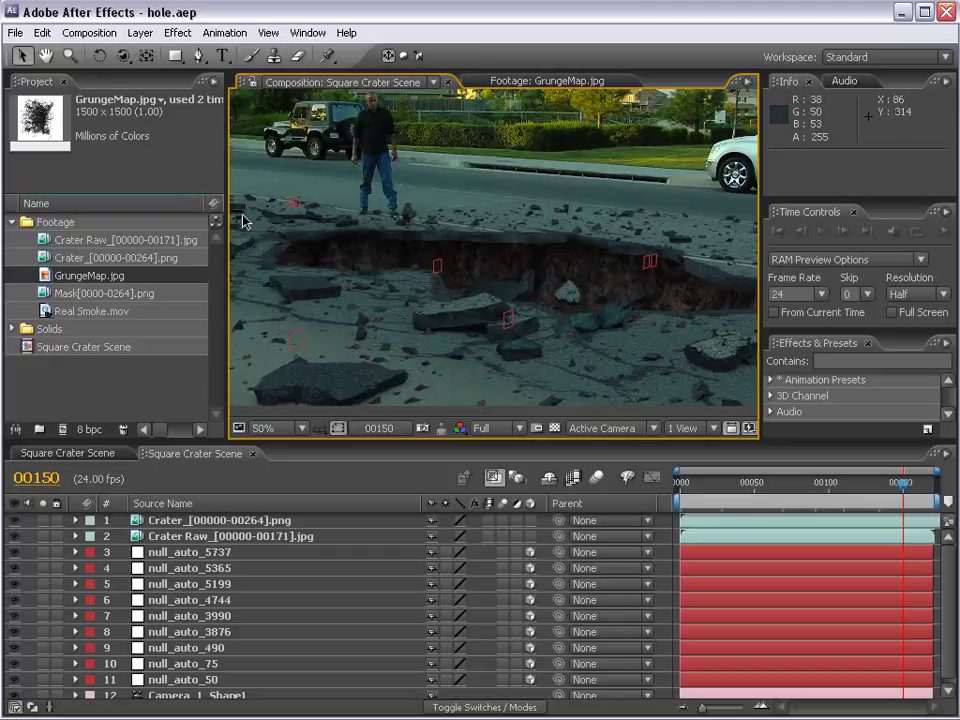
{"action": "key", "text": "comma"}
{"action": "left_click", "coordinate": [189, 698]}
{"action": "scroll", "coordinate": [200, 650], "scroll_direction": "down", "scroll_amount": 1}
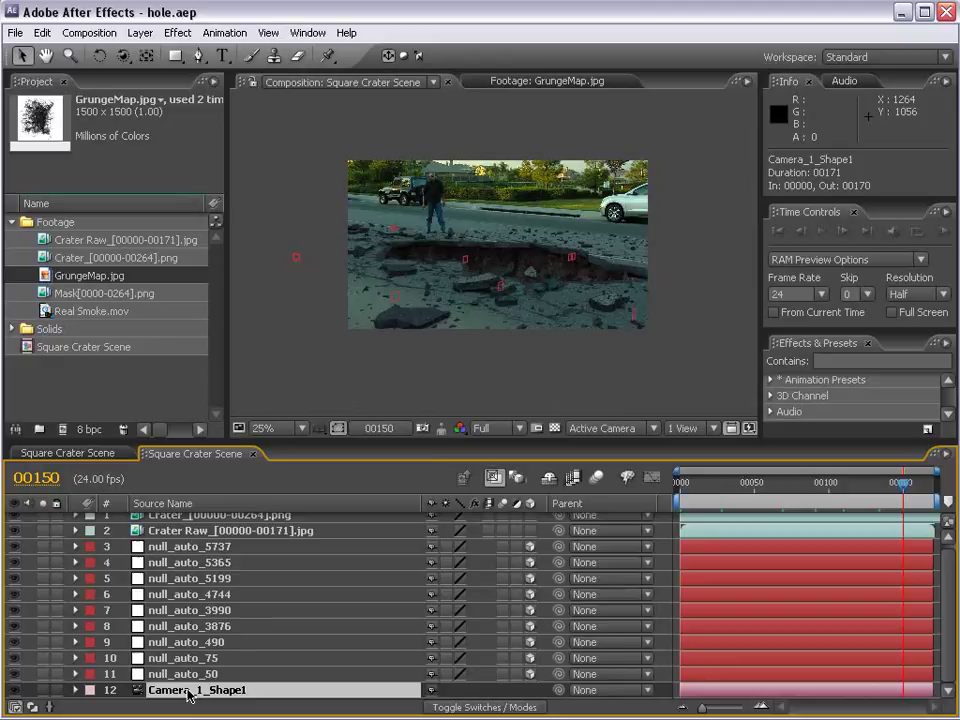
{"action": "key", "text": "period"}
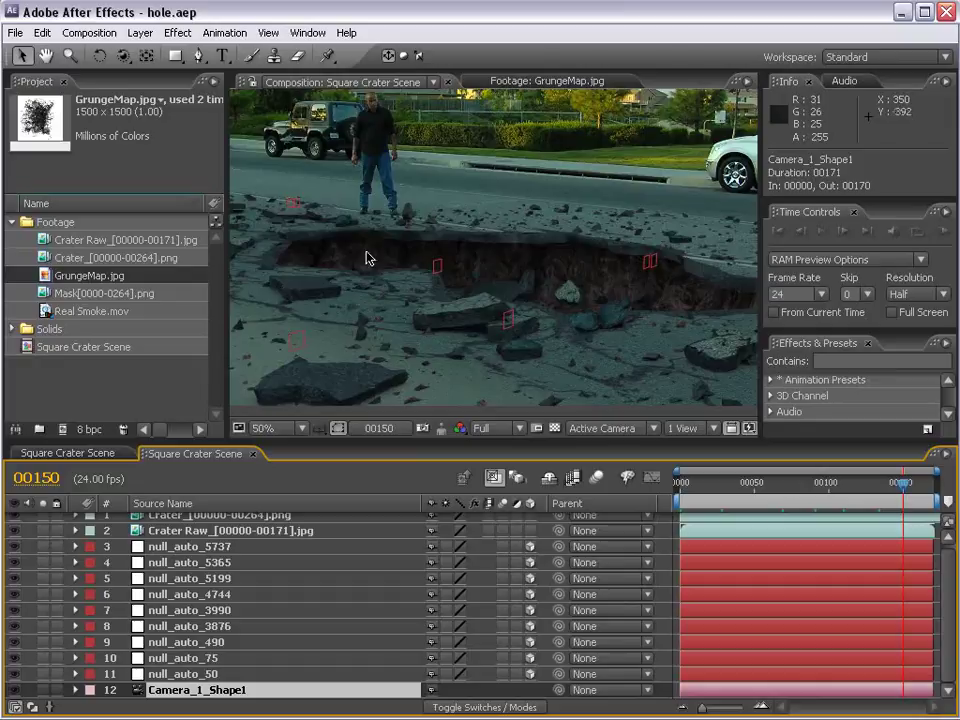
{"action": "key", "text": "comma"}
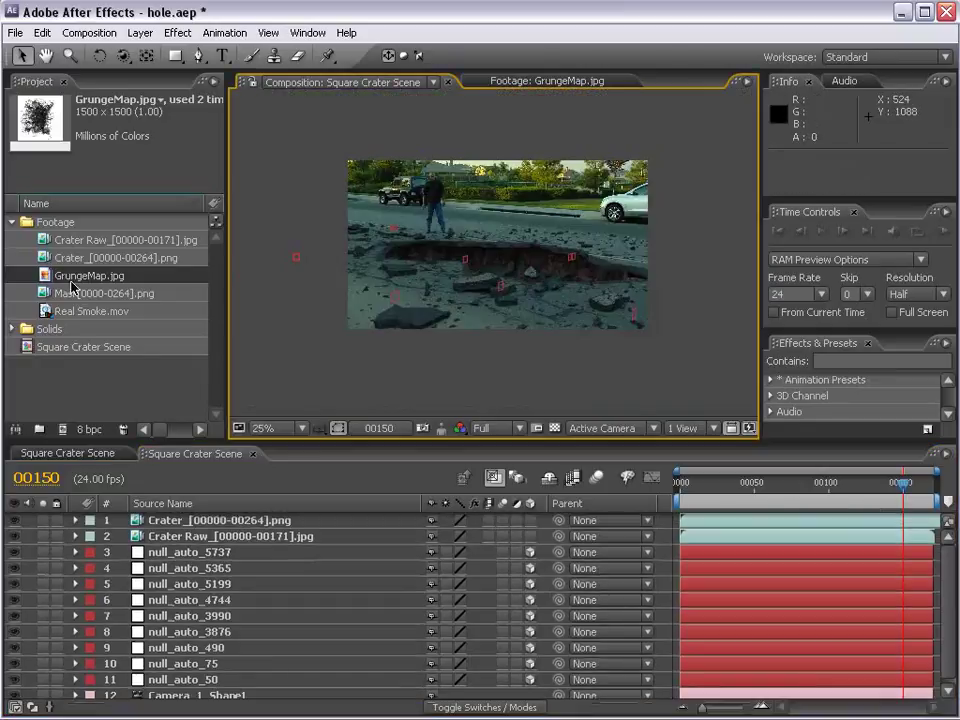
- Add GrungeMap.jpg to the composition in Multiply mode as a 3D layer
{"action": "left_click_drag", "start_coordinate": [68, 276], "coordinate": [521, 260]}
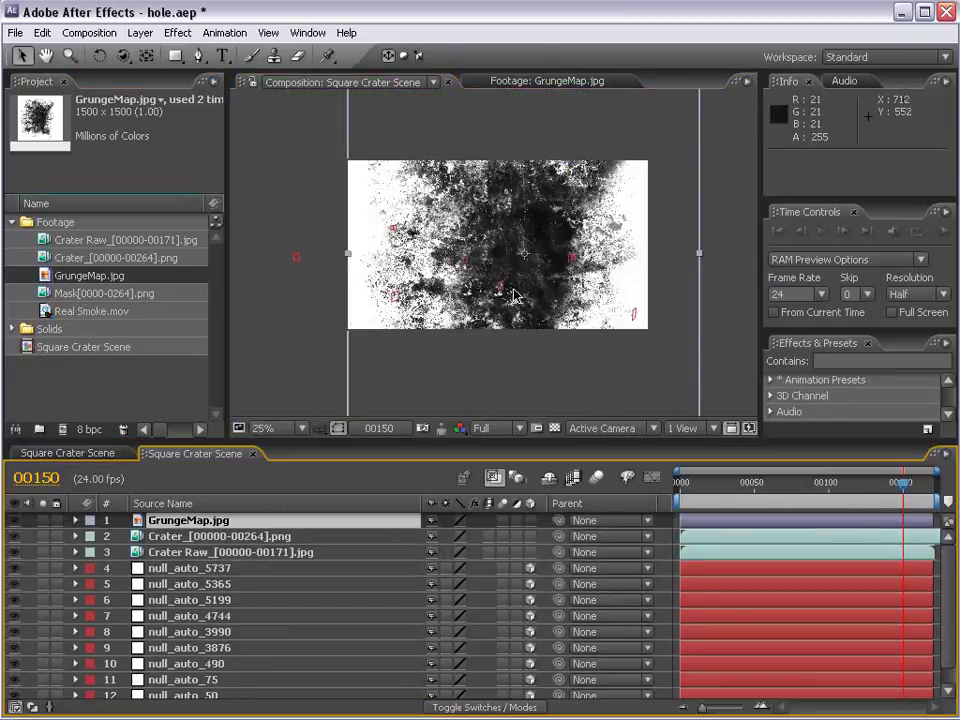
{"action": "left_click_drag", "start_coordinate": [620, 379], "coordinate": [608, 366]}
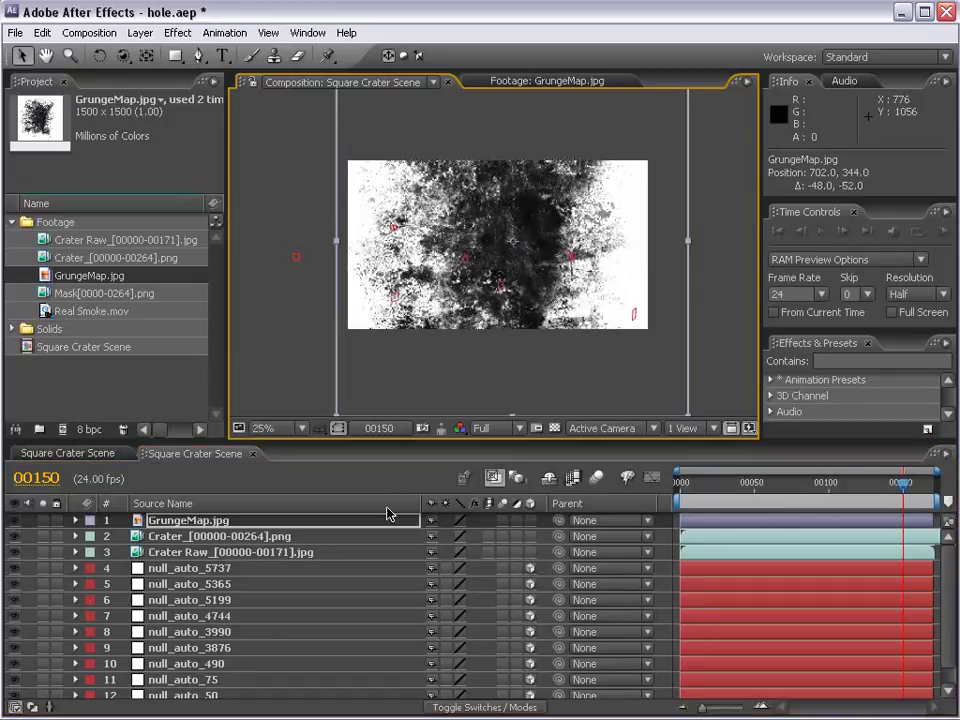
{"action": "key", "text": "F4"}
{"action": "left_click", "coordinate": [465, 521]}
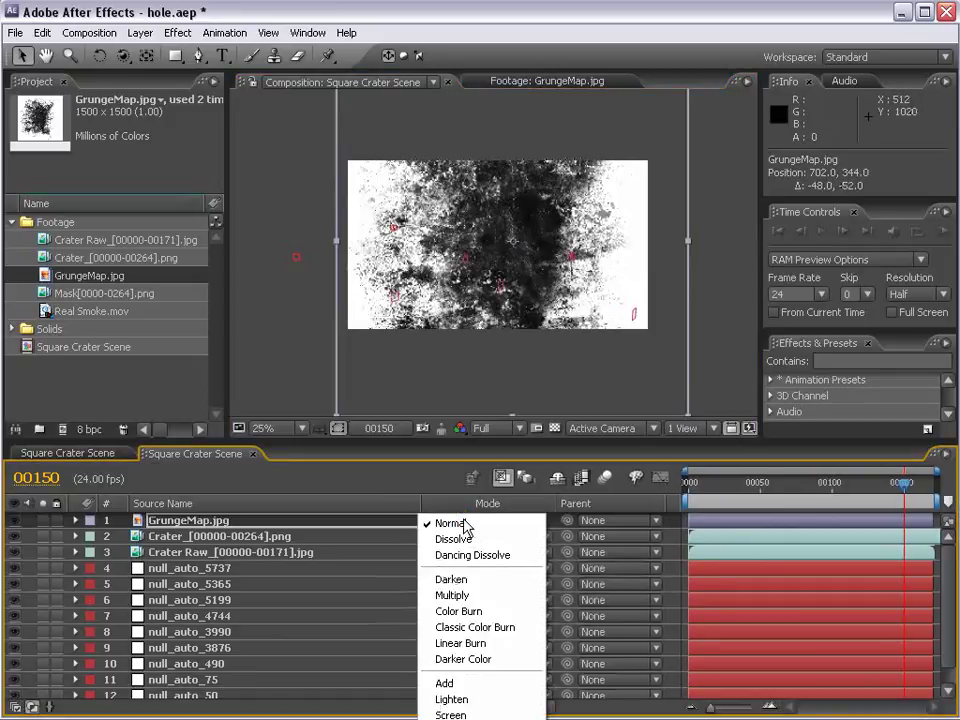
{"action": "left_click", "coordinate": [486, 596]}
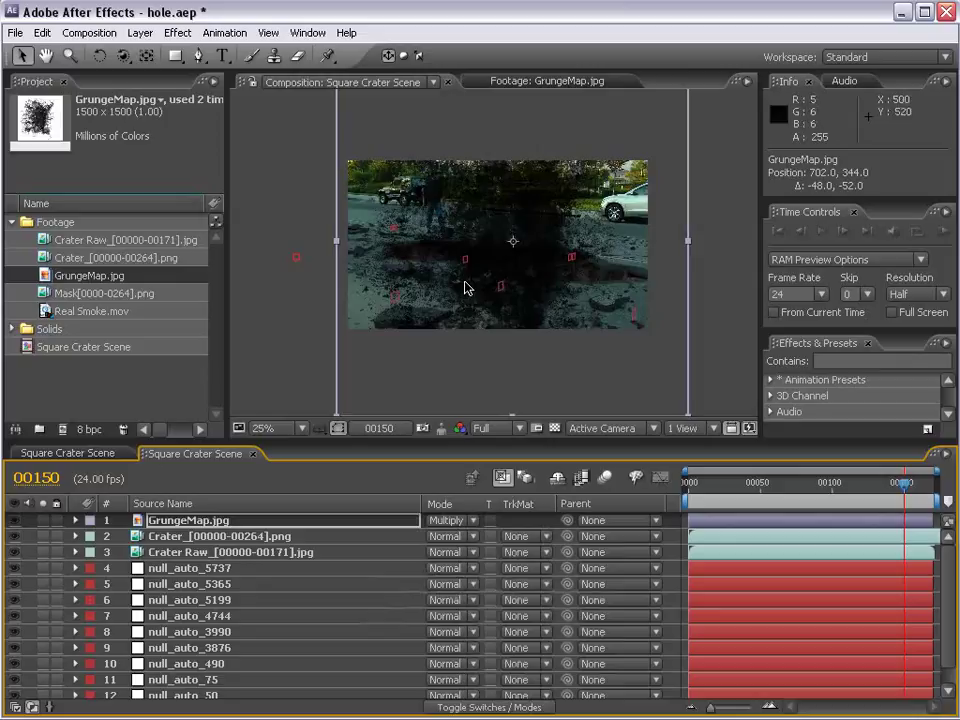
{"action": "left_click_drag", "start_coordinate": [465, 288], "coordinate": [450, 304]}
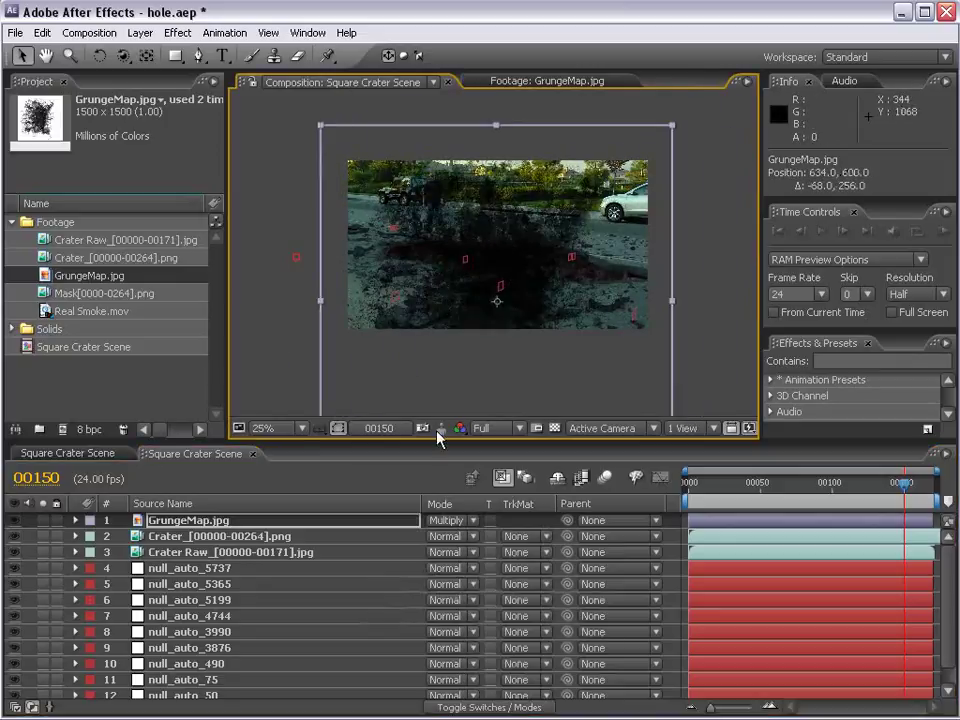
{"action": "key", "text": "F4"}
{"action": "left_click", "coordinate": [531, 520]}
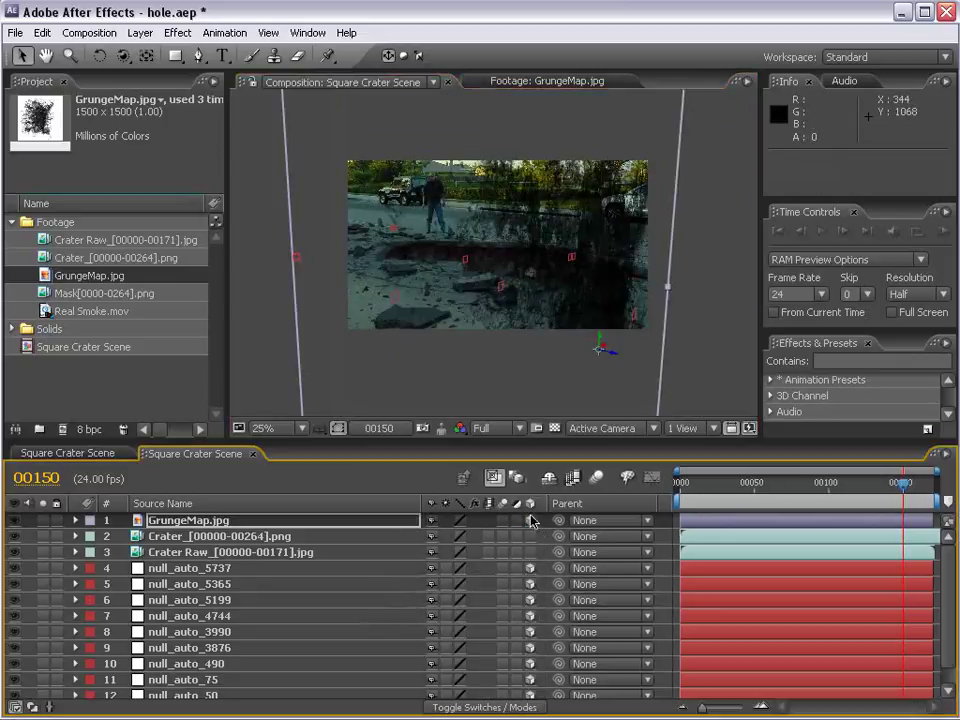
{"action": "mouse_move", "coordinate": [700, 484]}
{"action": "left_mouse_down"}
{"action": "mouse_move", "coordinate": [757, 487]}
{"action": "mouse_move", "coordinate": [672, 505]}
{"action": "left_mouse_up"}
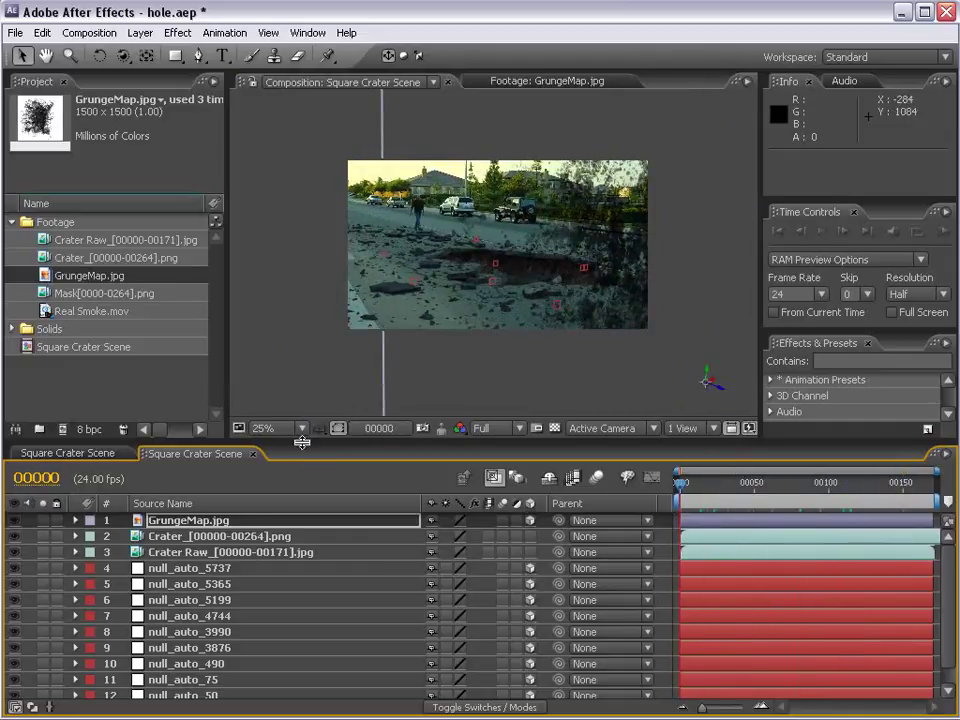
- Check the tracked nulls and pick null_auto_5199, the point at the crater
{"action": "left_click_drag", "start_coordinate": [300, 441], "coordinate": [298, 385]}
{"action": "left_click", "coordinate": [185, 520]}
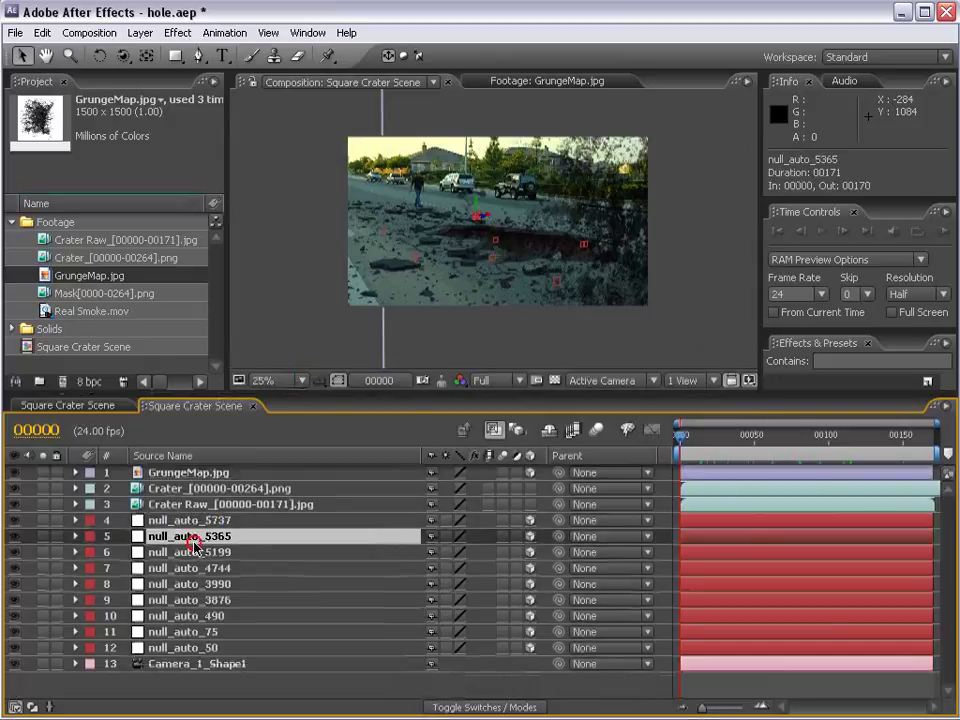
{"action": "left_click", "coordinate": [197, 583]}
{"action": "left_click", "coordinate": [197, 615]}
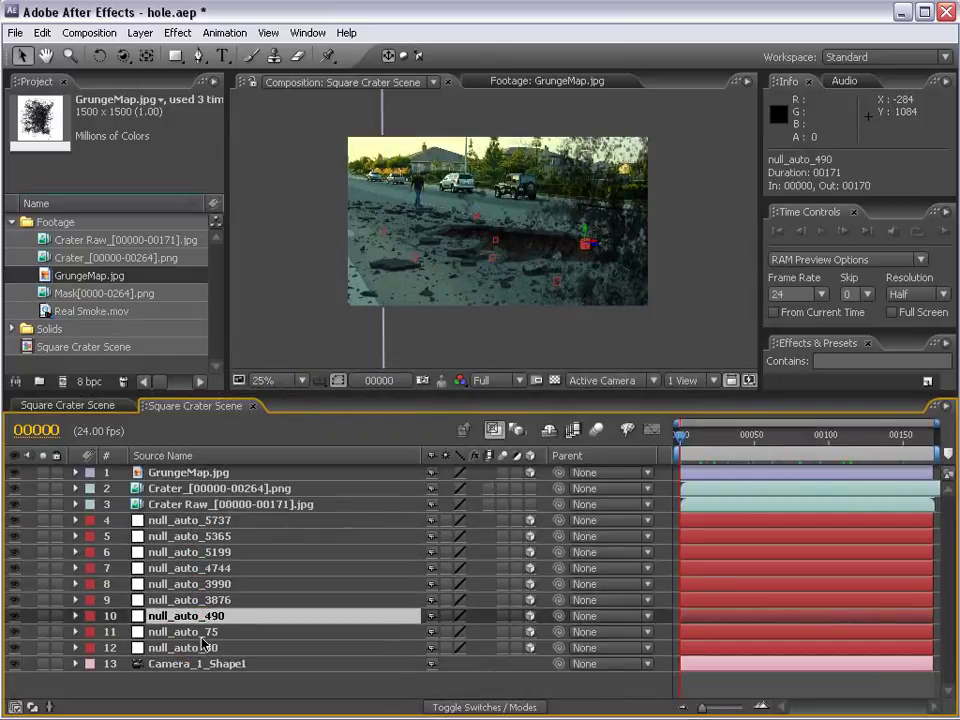
{"action": "left_click", "coordinate": [200, 631]}
{"action": "left_click", "coordinate": [205, 647]}
{"action": "scroll", "coordinate": [536, 178], "scroll_direction": "up", "scroll_amount": 2}
{"action": "left_click", "coordinate": [200, 536]}
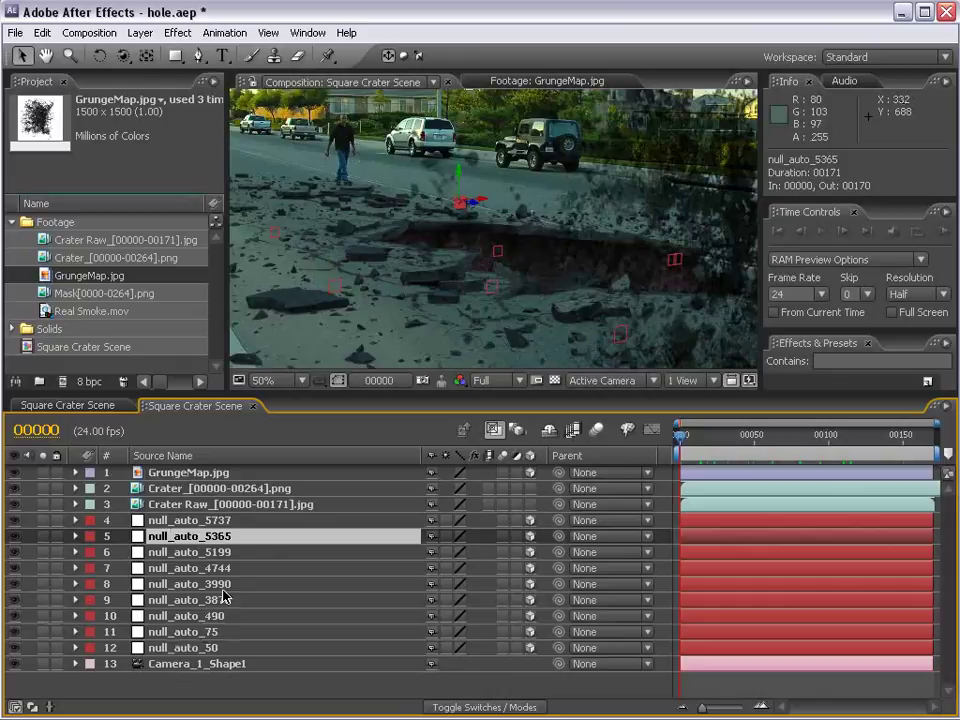
{"action": "left_click", "coordinate": [205, 521]}
{"action": "left_click", "coordinate": [199, 552]}
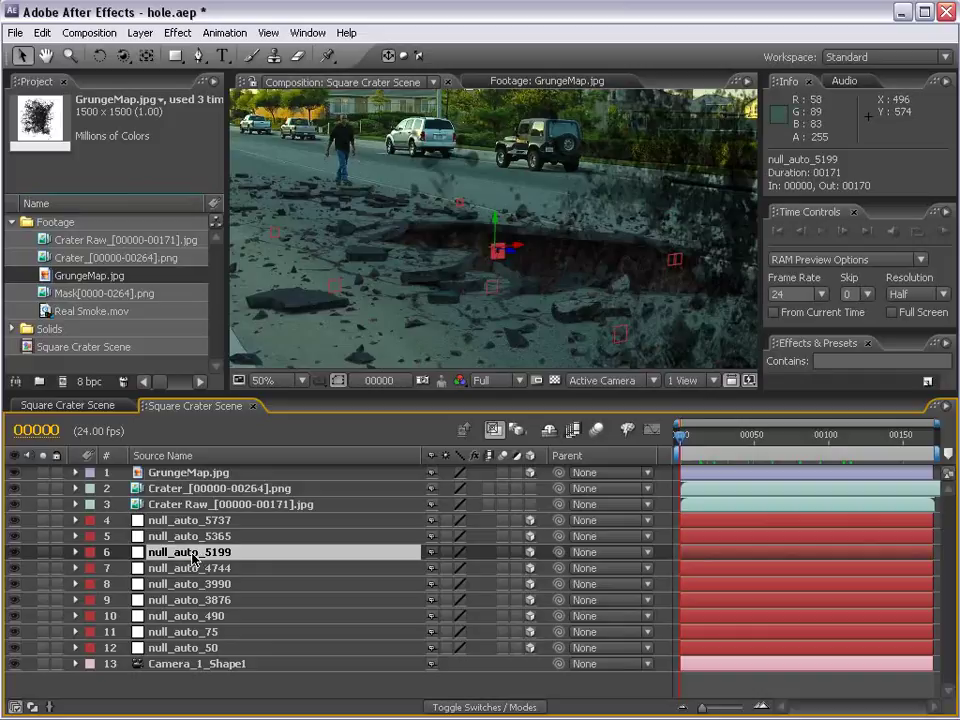
- Copy null_auto_5199's Position and paste it into GrungeMap's Position
{"action": "key", "text": "p"}
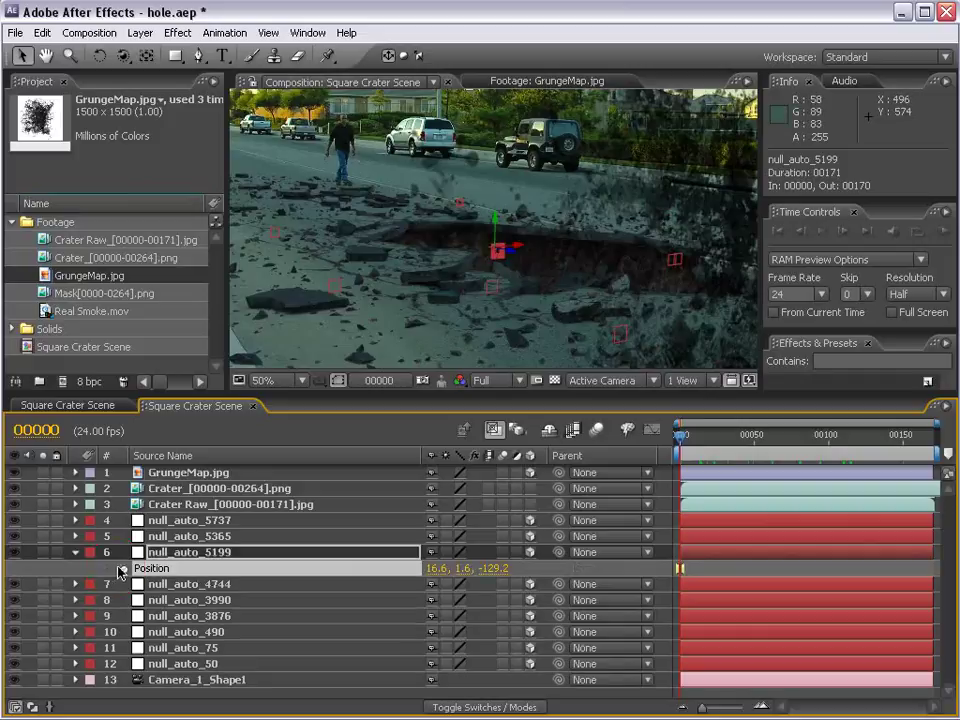
{"action": "left_click", "coordinate": [41, 33]}
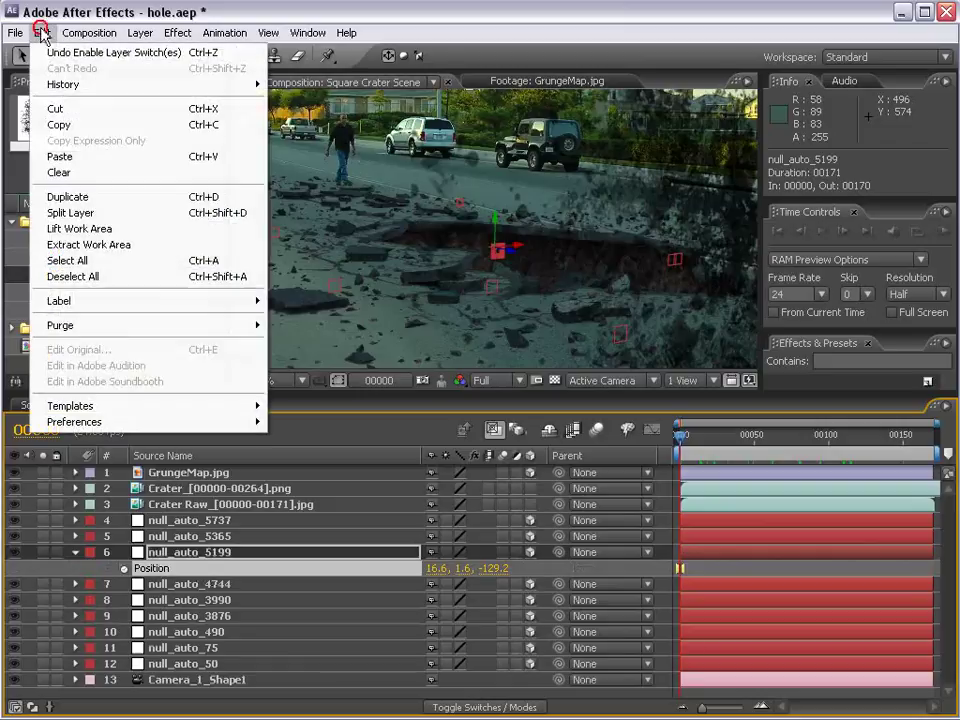
{"action": "left_click", "coordinate": [103, 126]}
{"action": "left_click", "coordinate": [166, 477]}
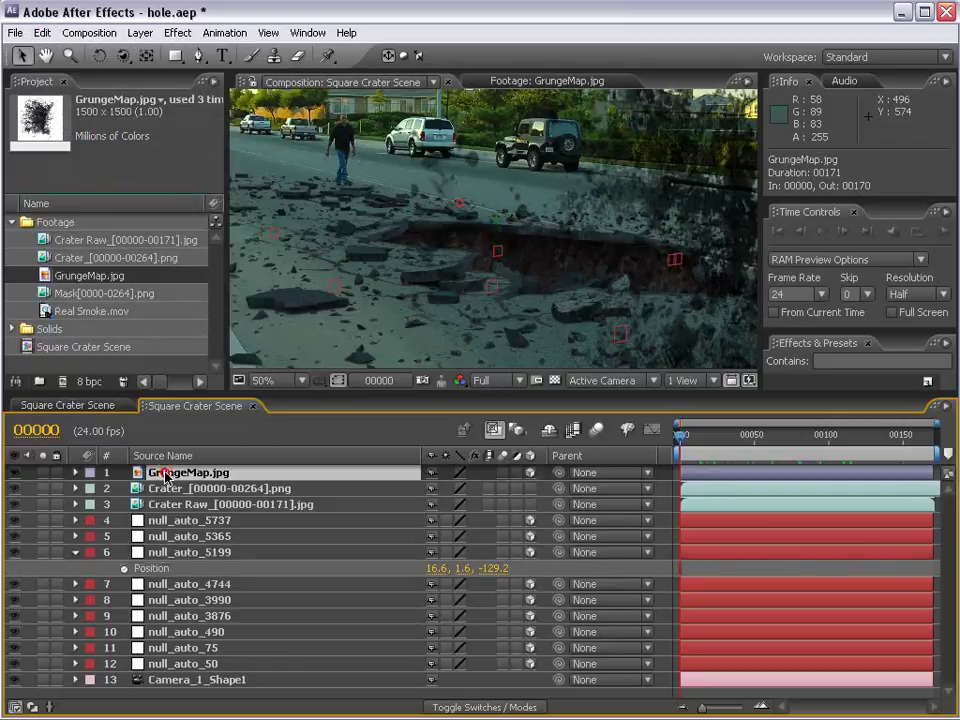
{"action": "key", "text": "p"}
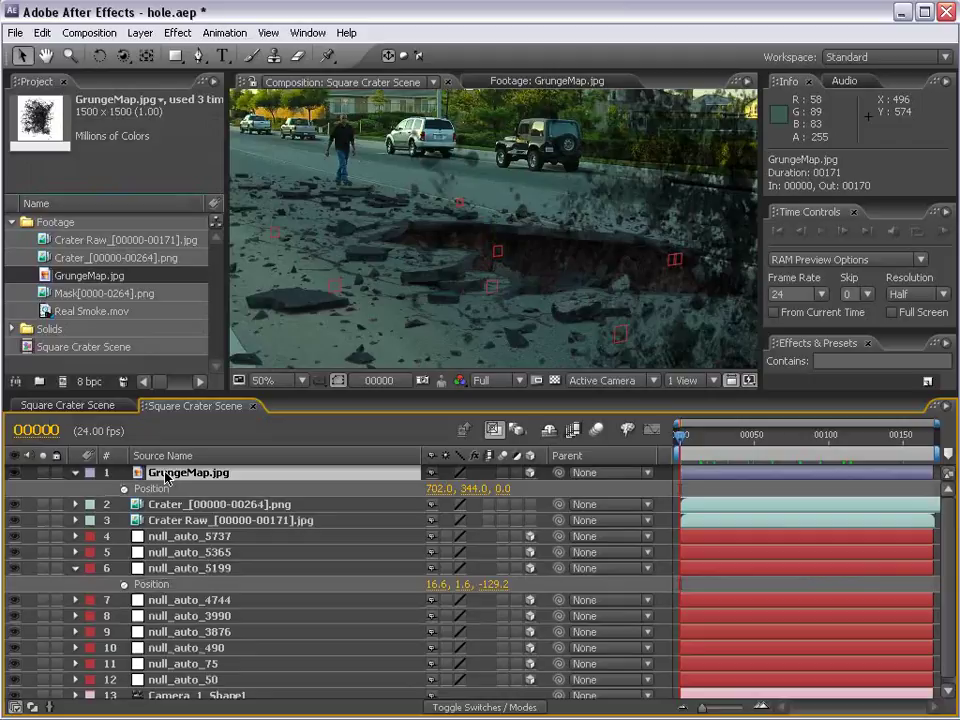
{"action": "left_click", "coordinate": [130, 488]}
{"action": "left_click", "coordinate": [42, 33]}
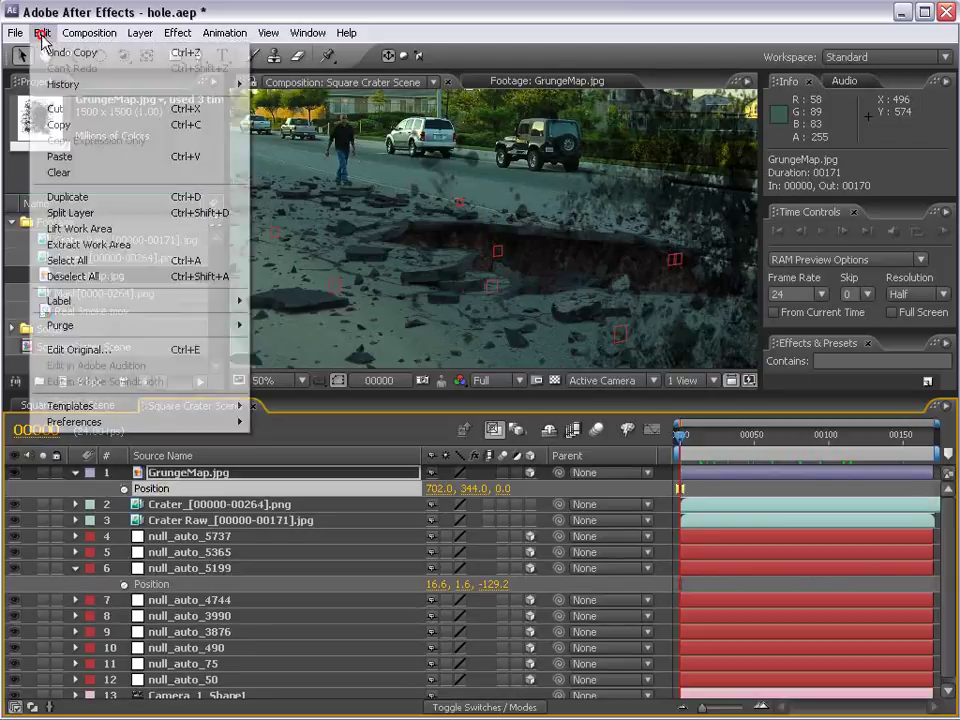
{"action": "left_click", "coordinate": [68, 155]}
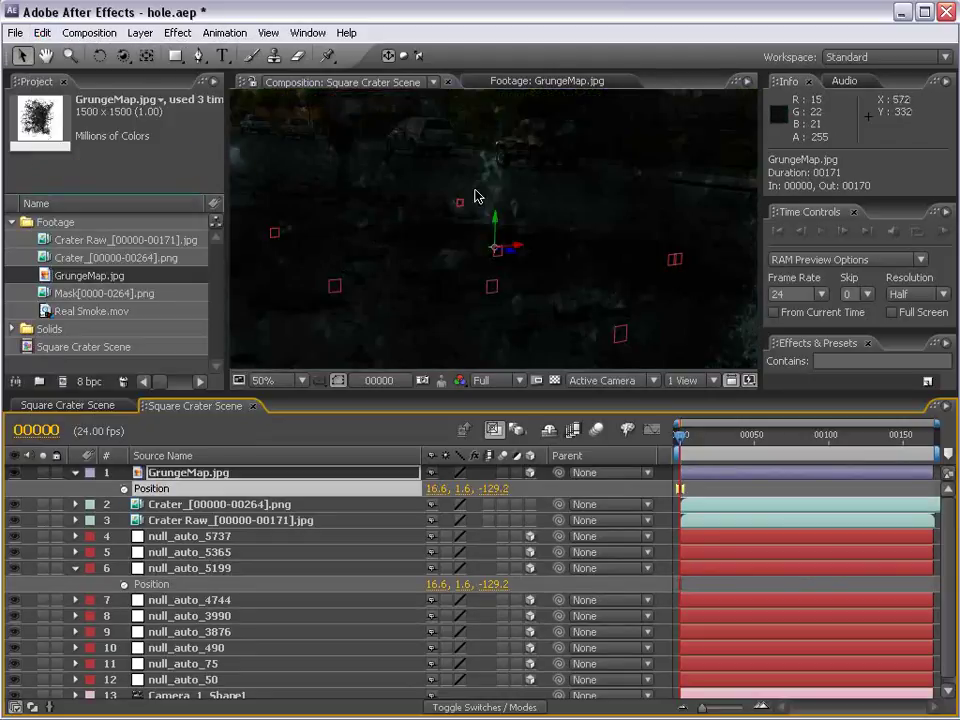
- Scale GrungeMap down, rotate it flat onto the road, and move it below the Crater layer
{"action": "key", "text": "comma"}
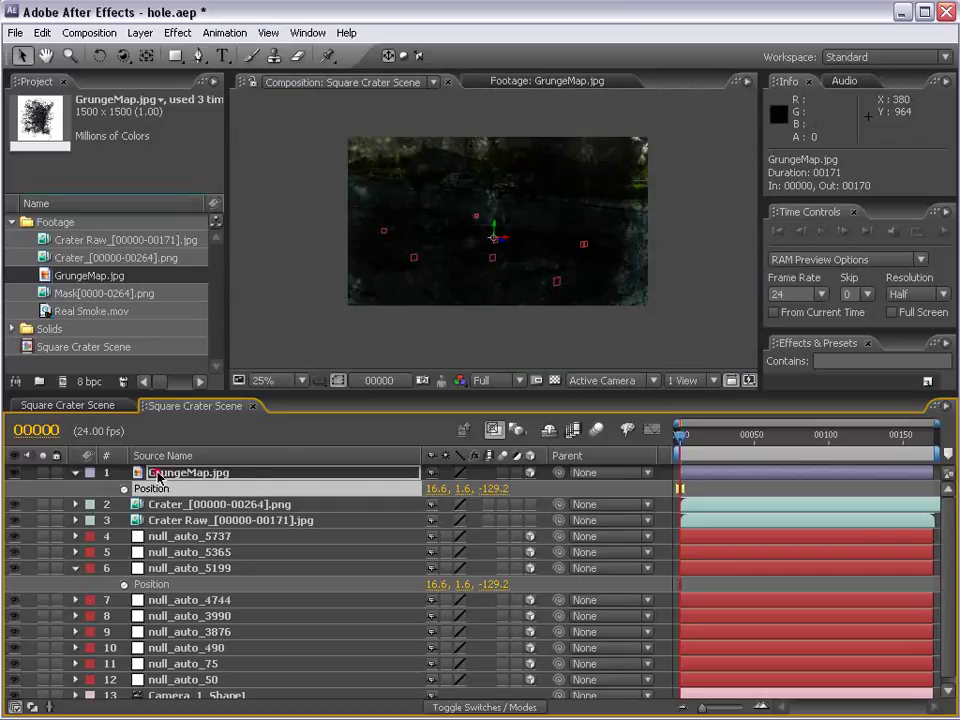
{"action": "key", "text": "s"}
{"action": "left_click_drag", "start_coordinate": [440, 488], "coordinate": [405, 490]}
{"action": "key", "text": "period"}
{"action": "key", "text": "period"}
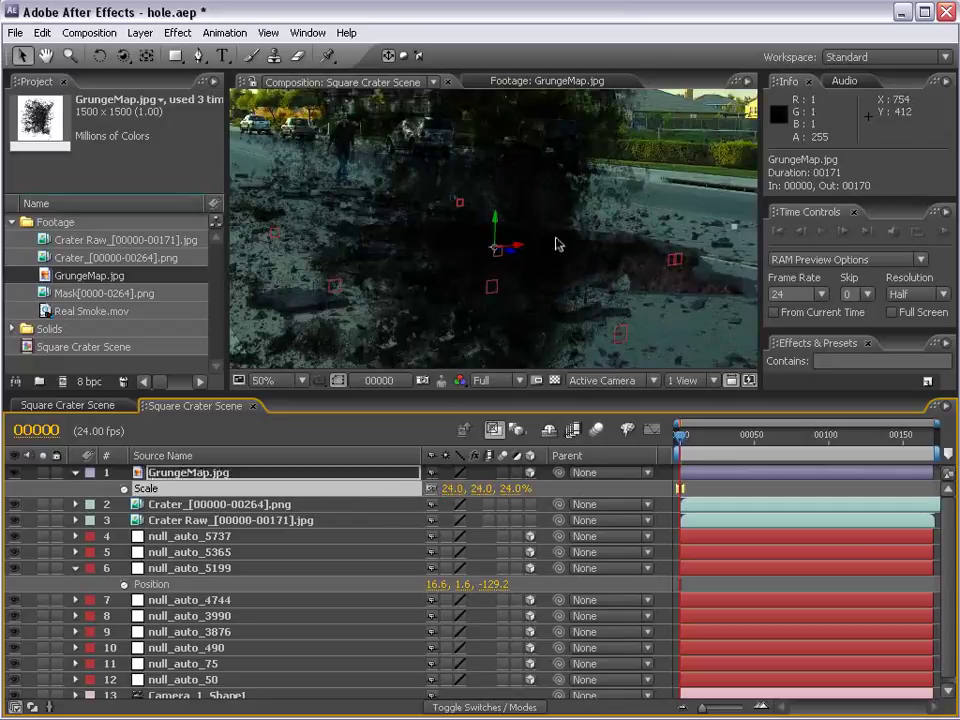
{"action": "left_click", "coordinate": [99, 56]}
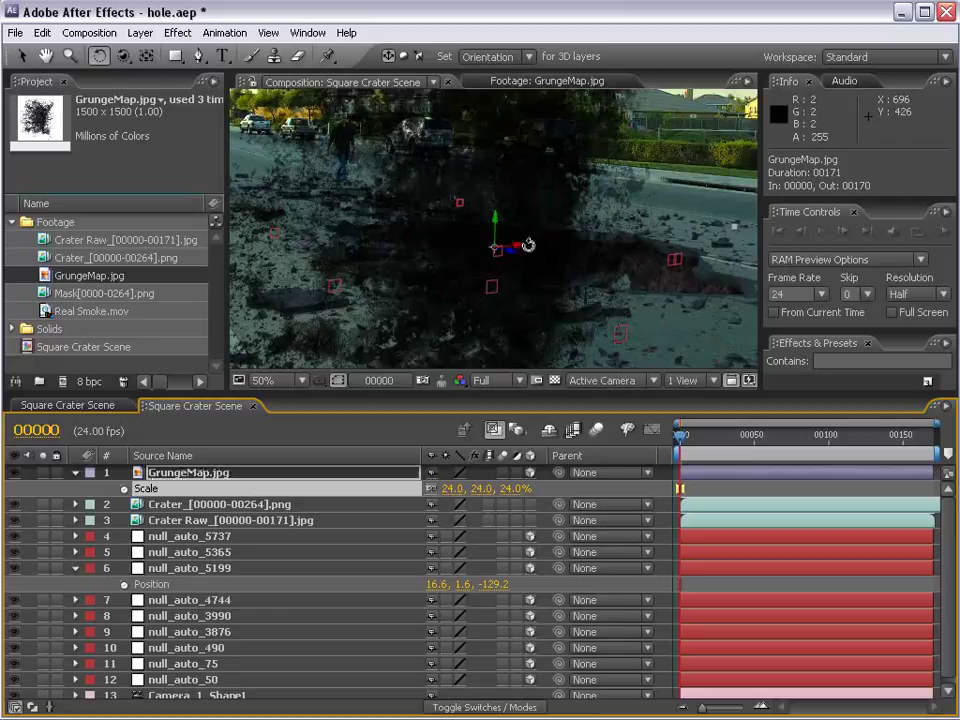
{"action": "left_click_drag", "start_coordinate": [524, 245], "coordinate": [488, 207]}
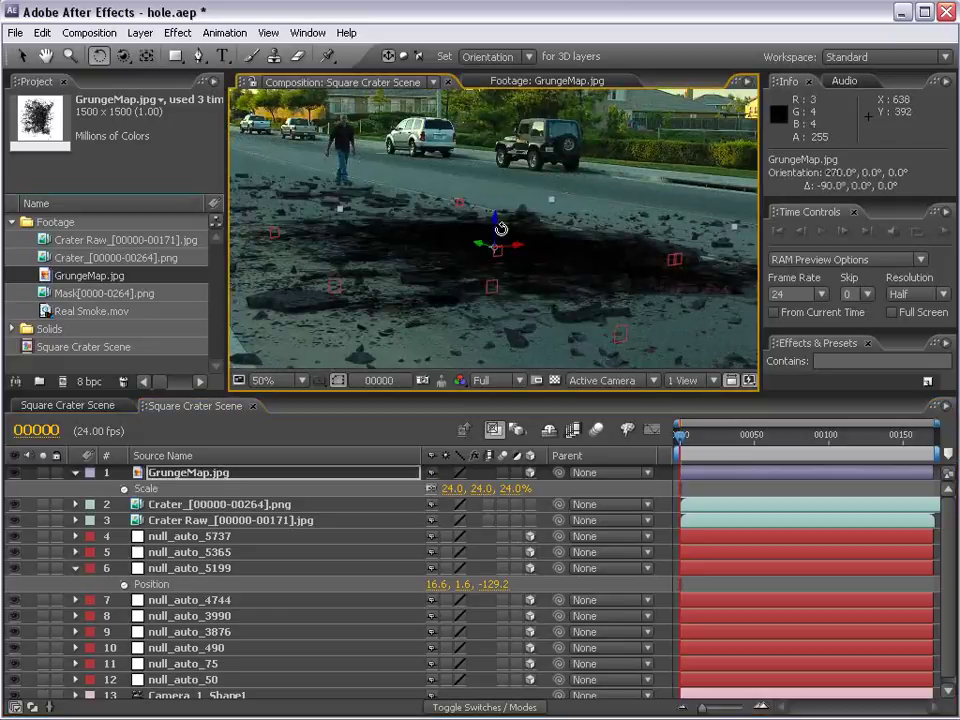
{"action": "scroll", "coordinate": [497, 221], "scroll_direction": "down", "scroll_amount": 2}
{"action": "left_click_drag", "start_coordinate": [185, 478], "coordinate": [160, 513]}
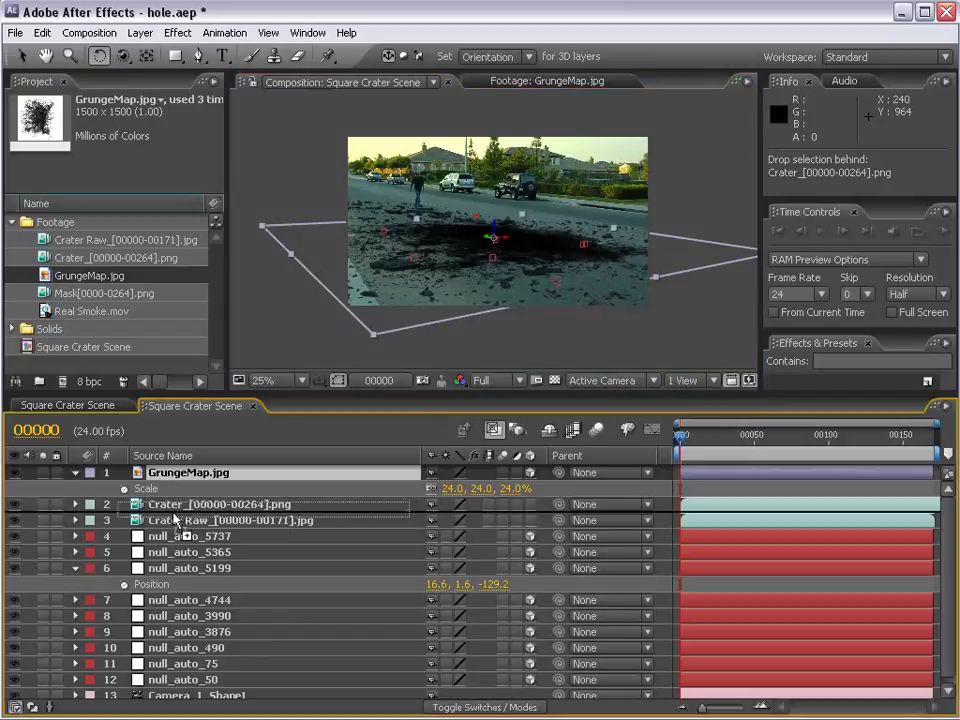
{"action": "scroll", "coordinate": [620, 261], "scroll_direction": "up", "scroll_amount": 2}
{"action": "key", "text": "v"}
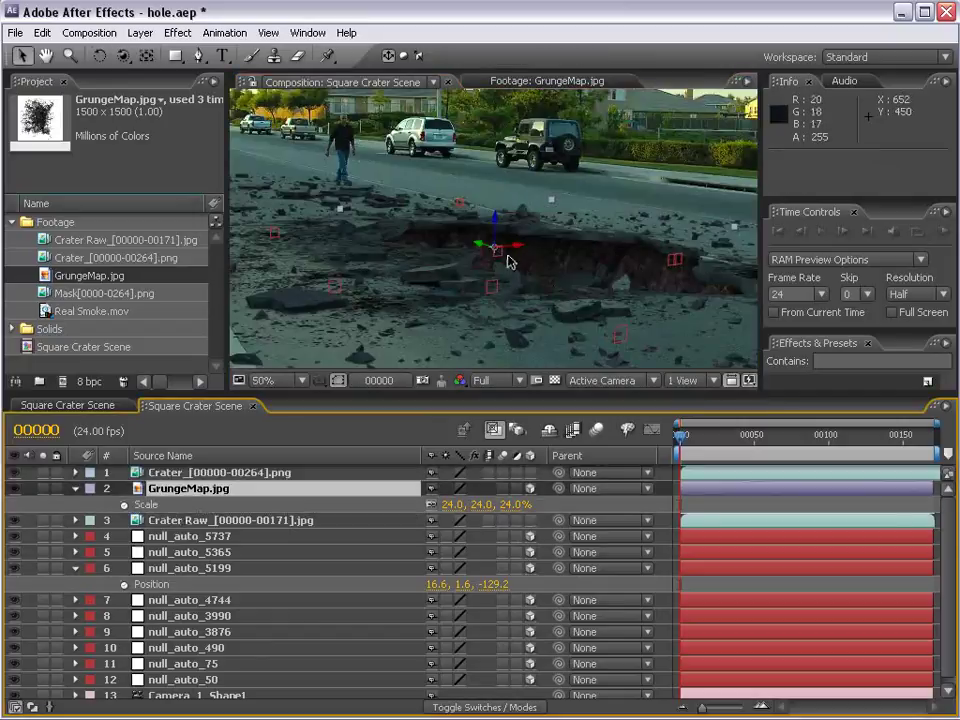
{"action": "mouse_move", "coordinate": [515, 250]}
{"action": "left_mouse_down"}
{"action": "mouse_move", "coordinate": [540, 246]}
{"action": "mouse_move", "coordinate": [518, 240]}
{"action": "left_mouse_up"}
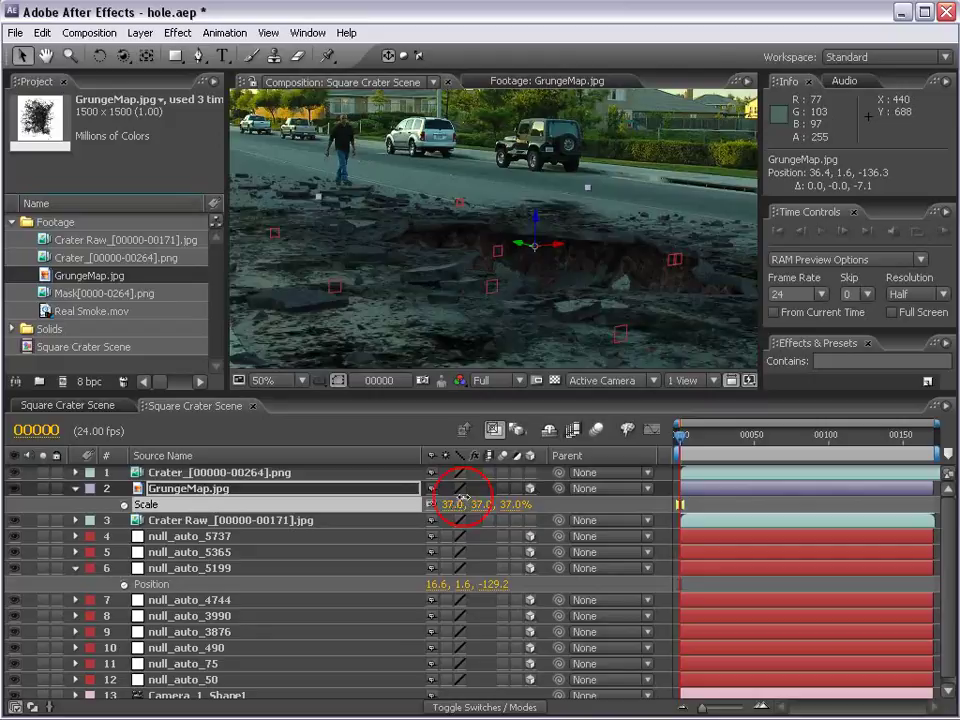
- Fade GrungeMap to 51% opacity and nudge it up slightly over the crater
{"action": "key", "text": "t"}
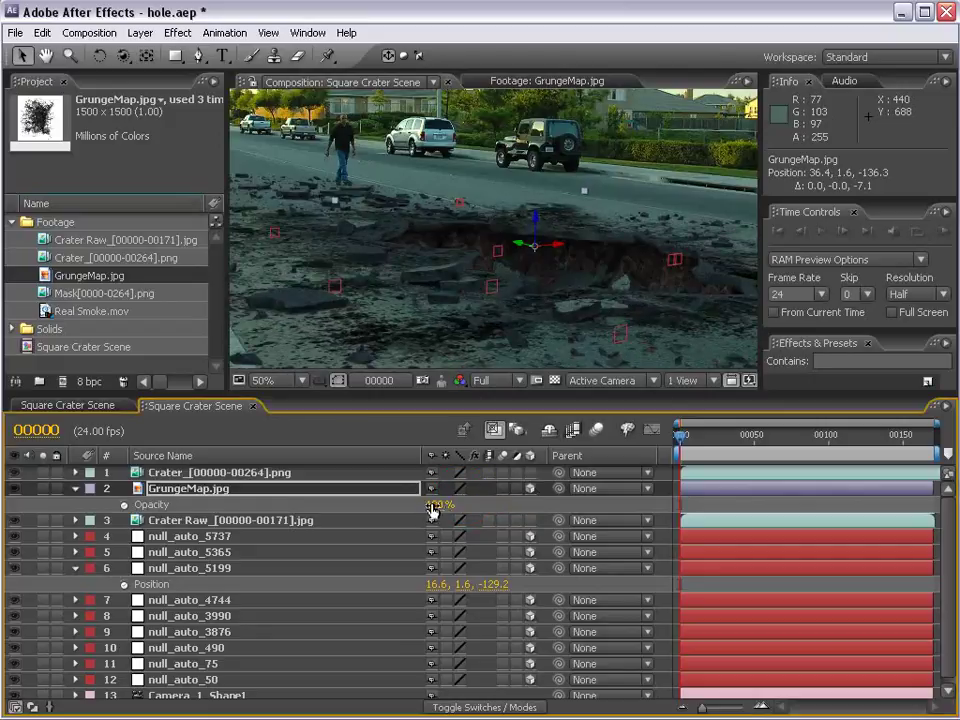
{"action": "left_click_drag", "start_coordinate": [433, 508], "coordinate": [383, 510]}
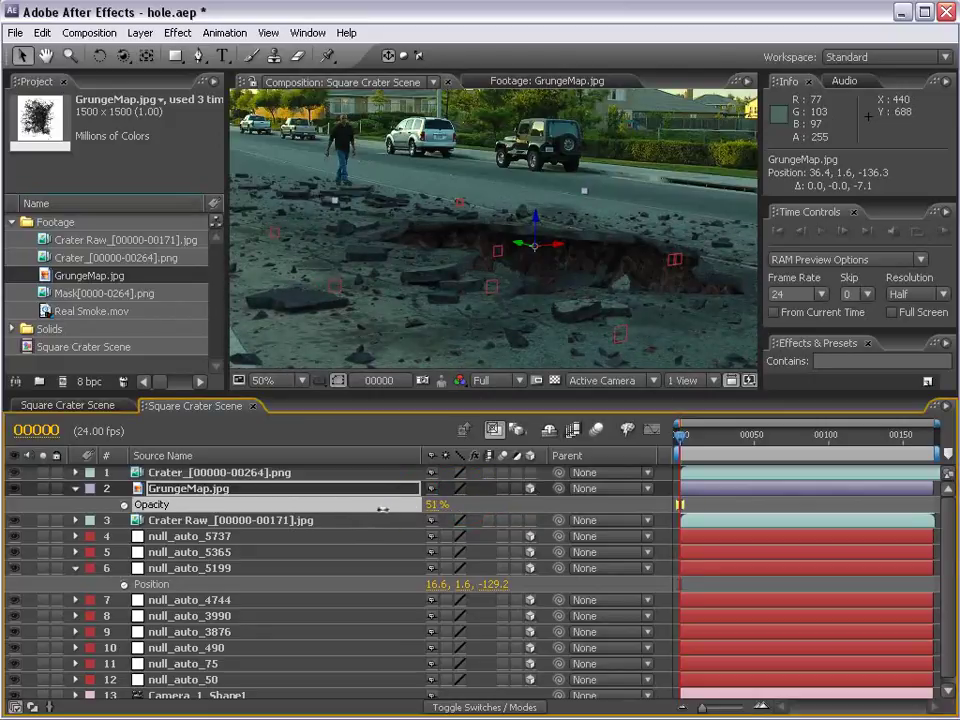
{"action": "left_click_drag", "start_coordinate": [538, 246], "coordinate": [563, 261]}
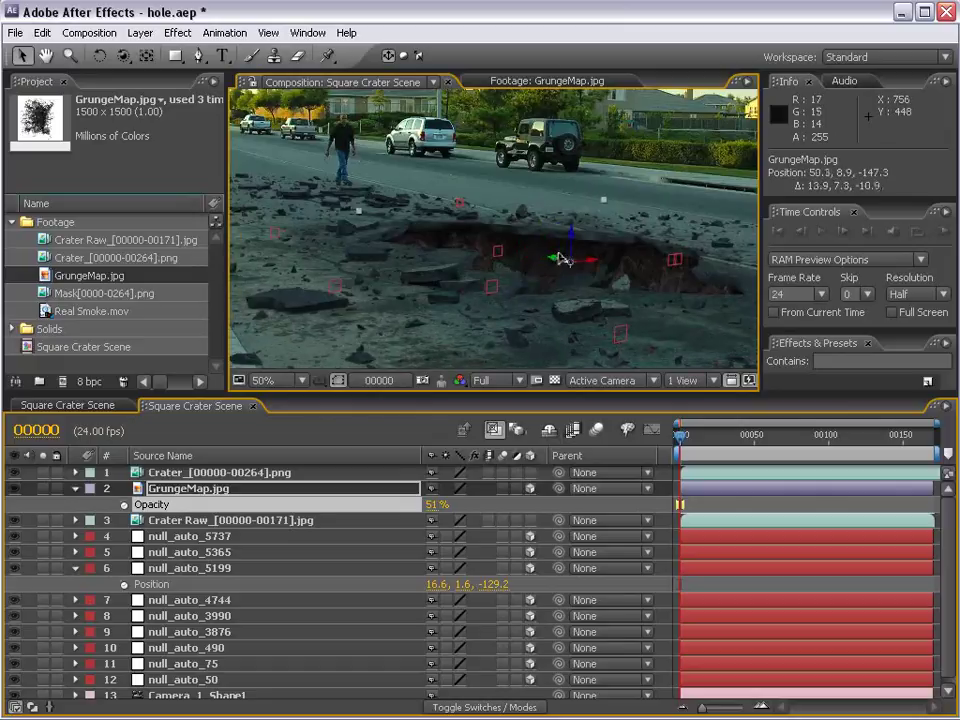
{"action": "key", "text": "ctrl+z"}
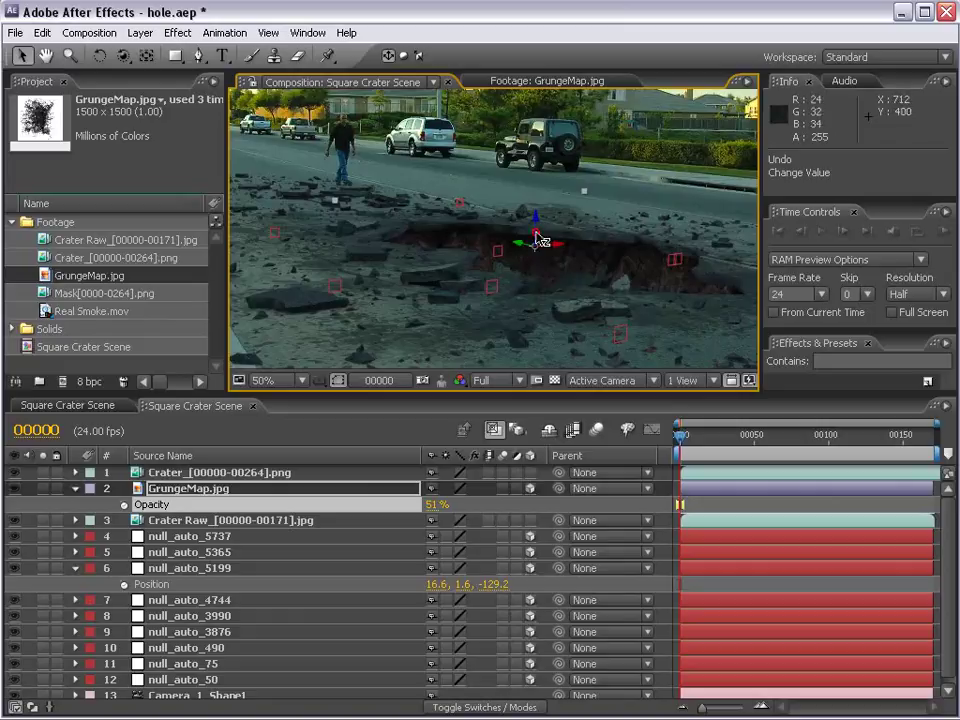
{"action": "left_click_drag", "start_coordinate": [540, 240], "coordinate": [540, 222]}
- Scrub through the shot to check the texture's alignment, then return to the first frame
{"action": "mouse_move", "coordinate": [694, 434]}
{"action": "left_mouse_down"}
{"action": "mouse_move", "coordinate": [724, 455]}
{"action": "mouse_move", "coordinate": [585, 400]}
{"action": "left_mouse_up"}
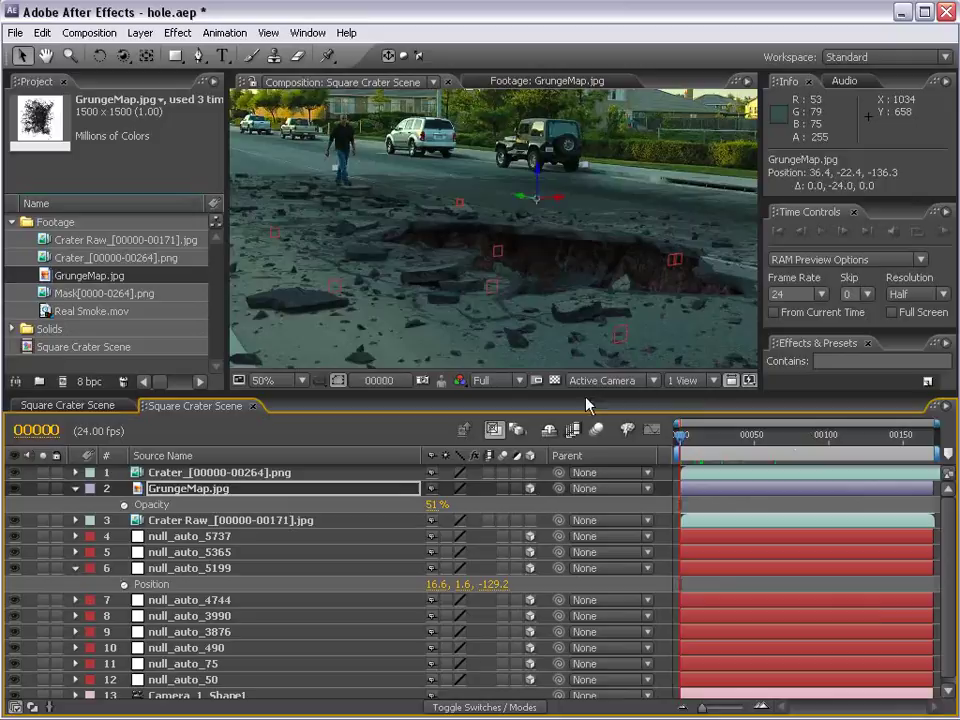
{"action": "key", "text": "ctrl+z"}
{"action": "left_click", "coordinate": [713, 438]}
{"action": "left_click_drag", "start_coordinate": [713, 438], "coordinate": [797, 436]}
{"action": "key", "text": "Home"}
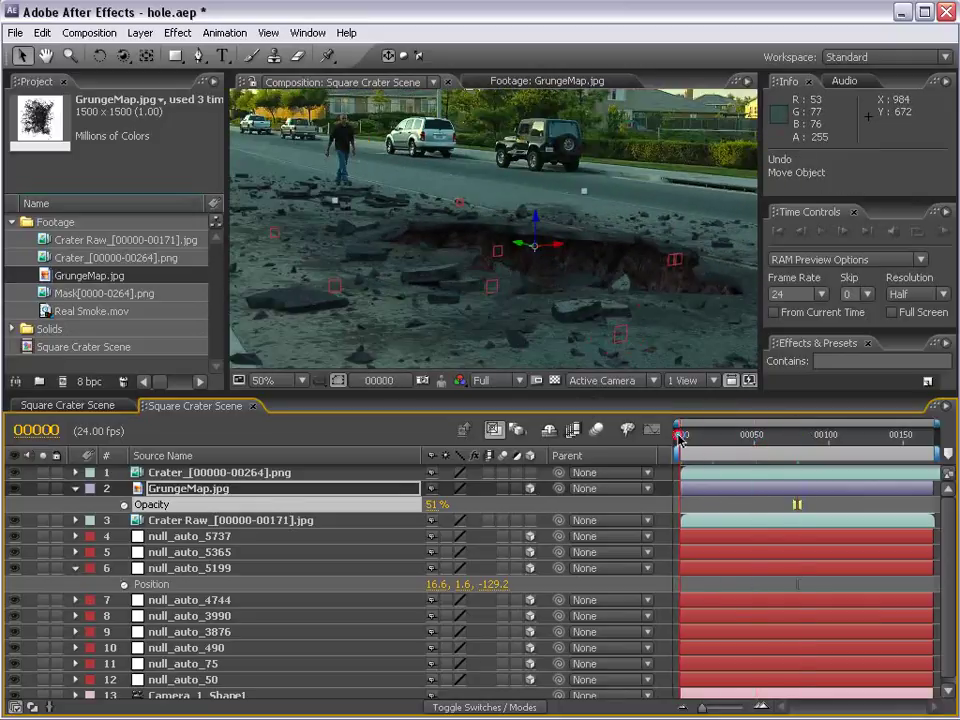
- Push the grunge texture deeper, duplicate it, and scale the copy to 26%
{"action": "mouse_move", "coordinate": [503, 242]}
{"action": "left_mouse_down"}
{"action": "mouse_move", "coordinate": [568, 259]}
{"action": "mouse_move", "coordinate": [471, 214]}
{"action": "left_mouse_up"}
{"action": "key", "text": "ctrl+d"}
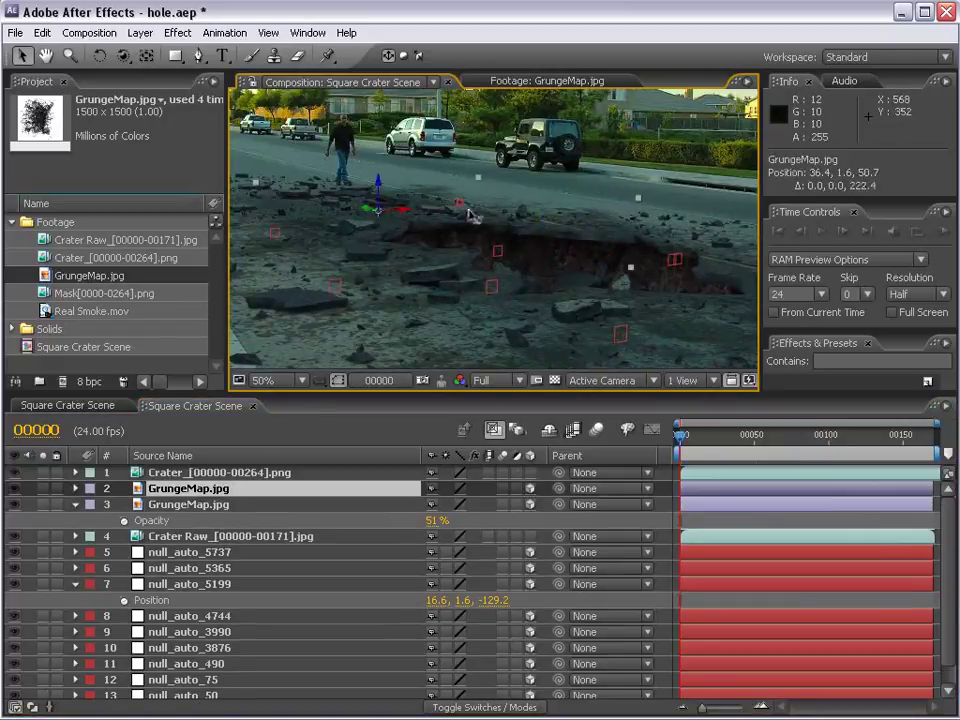
{"action": "key", "text": "s"}
{"action": "left_click_drag", "start_coordinate": [455, 506], "coordinate": [449, 506]}
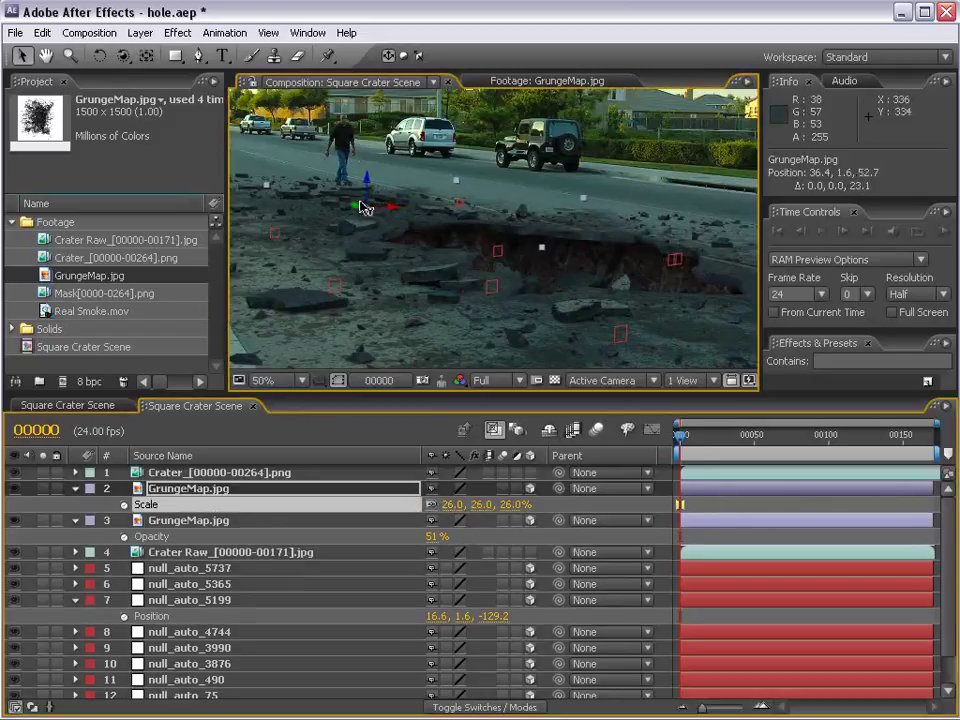
- Enlarge the viewer and scrub through the shot to check the 26% texture
{"action": "key", "text": "grave"}
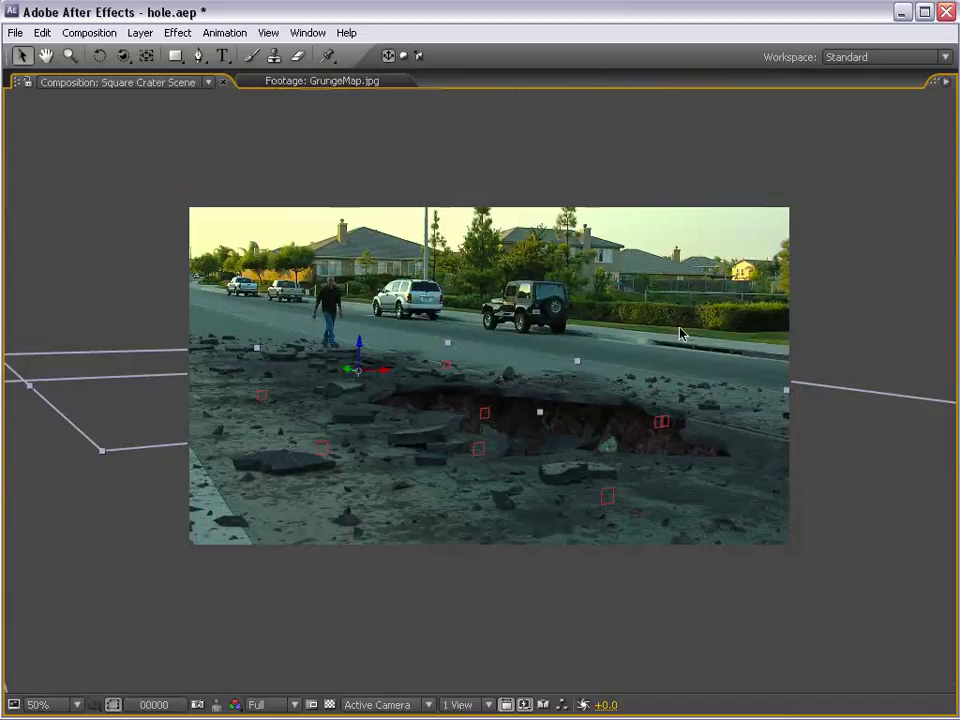
{"action": "left_click", "coordinate": [883, 256]}
{"action": "key", "text": "grave"}
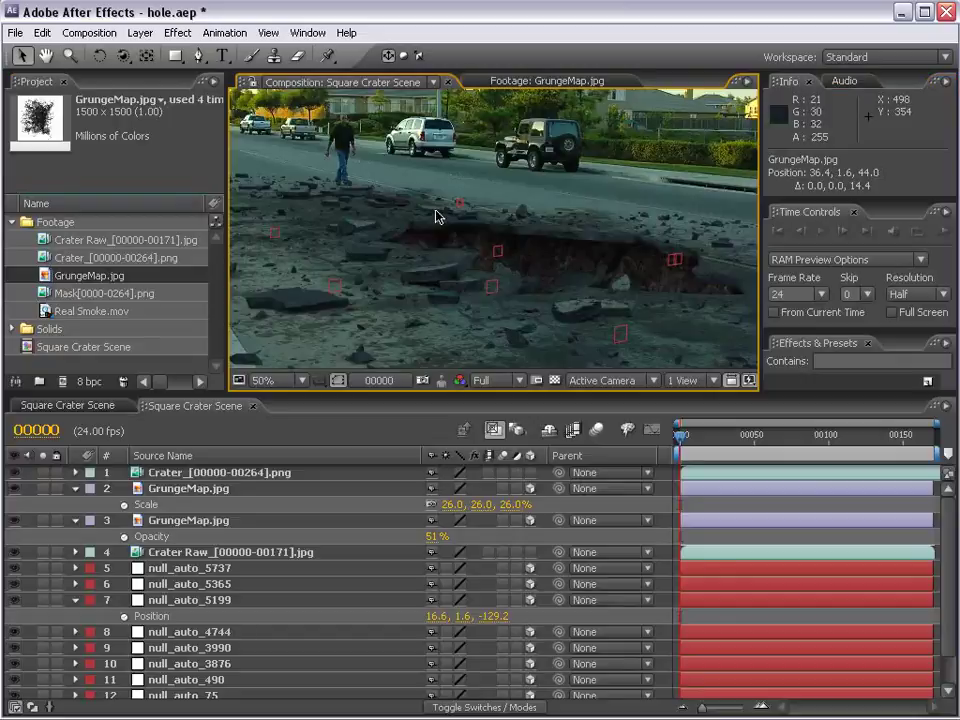
{"action": "scroll", "coordinate": [437, 214], "scroll_direction": "down", "scroll_amount": 1}
{"action": "left_click", "coordinate": [735, 437]}
{"action": "left_click_drag", "start_coordinate": [735, 437], "coordinate": [527, 470]}
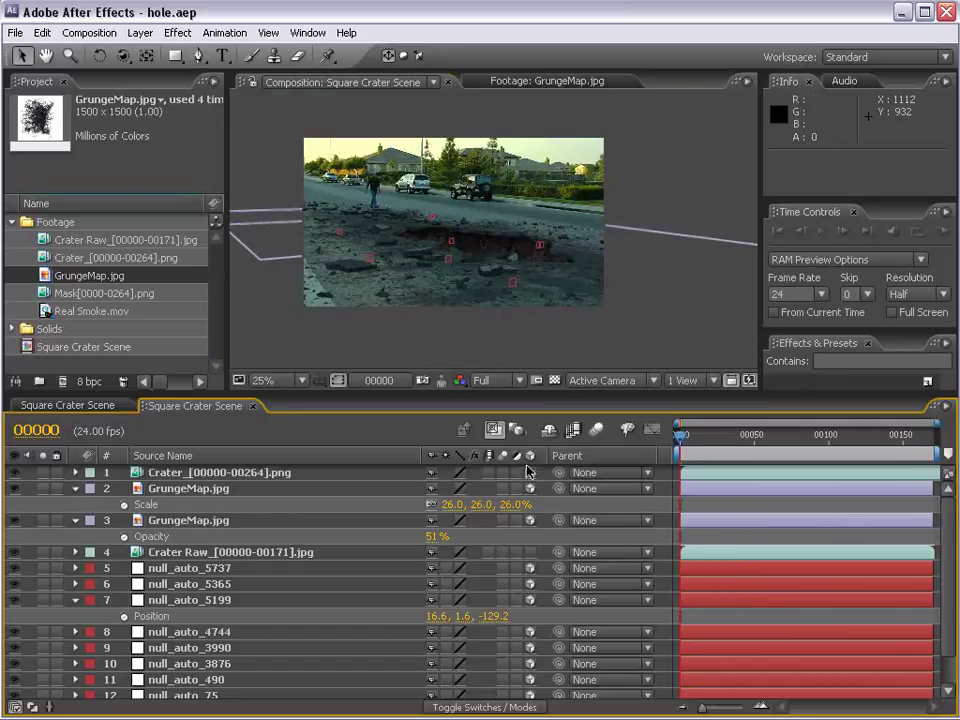
{"action": "scroll", "coordinate": [625, 296], "scroll_direction": "up", "scroll_amount": 1}
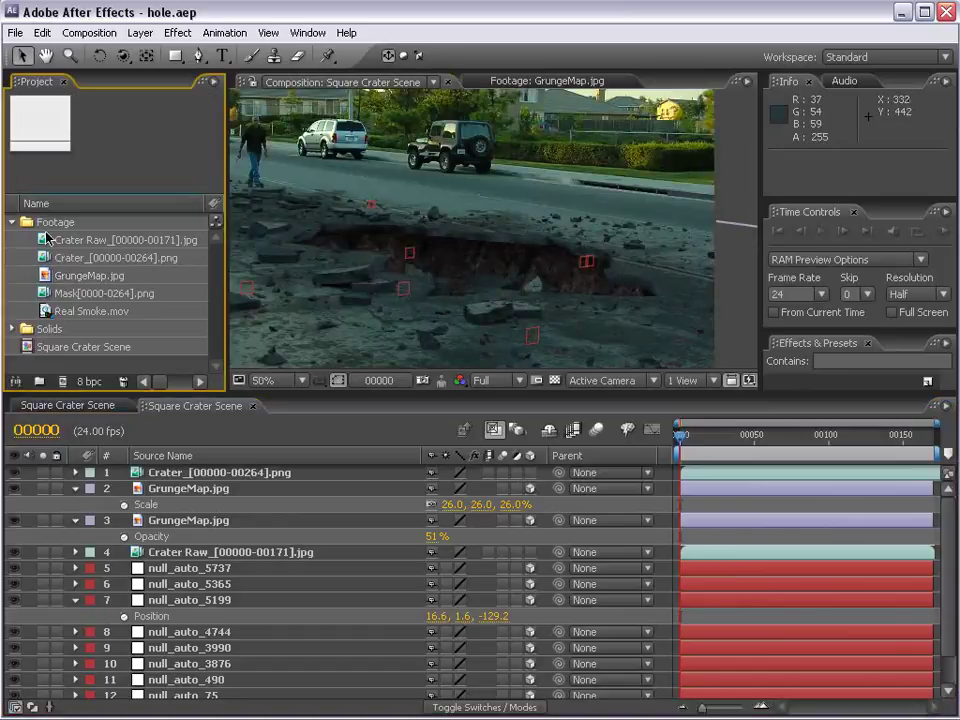
{"action": "double_click", "coordinate": [75, 311]}
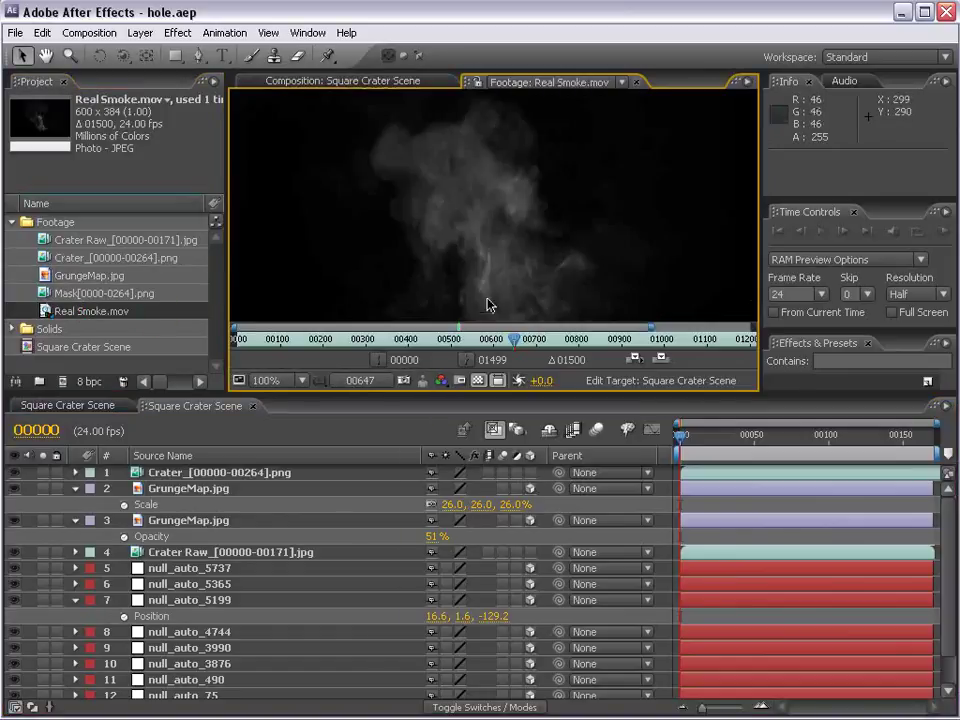
{"action": "left_click", "coordinate": [314, 341]}
{"action": "left_click_drag", "start_coordinate": [314, 341], "coordinate": [595, 341]}
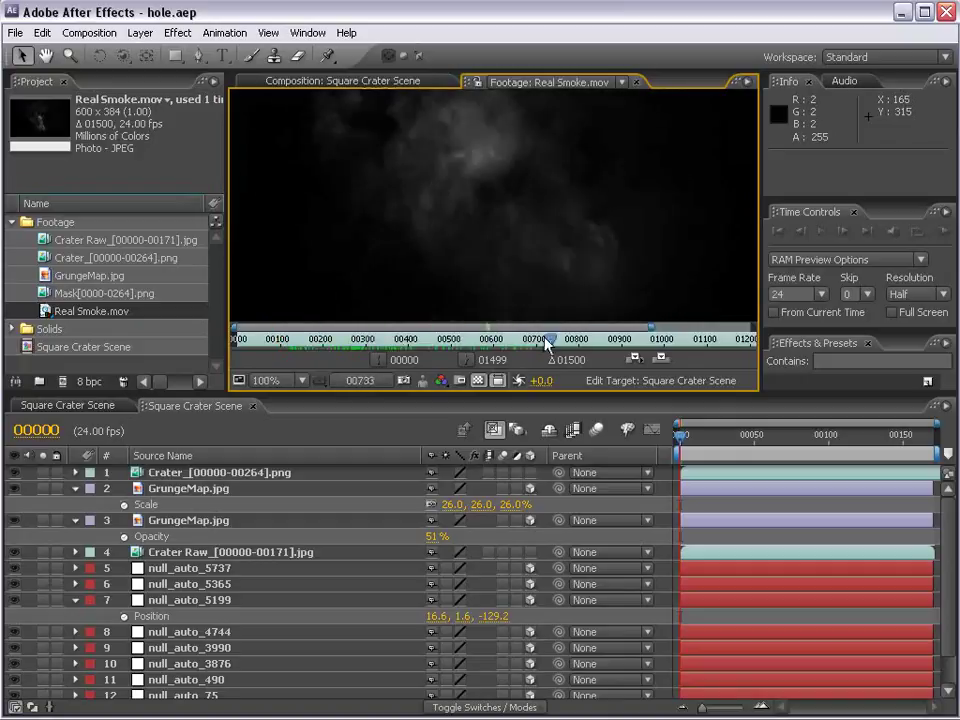
{"action": "key", "text": "h"}
{"action": "left_click_drag", "start_coordinate": [488, 274], "coordinate": [520, 205]}
{"action": "key", "text": "v"}
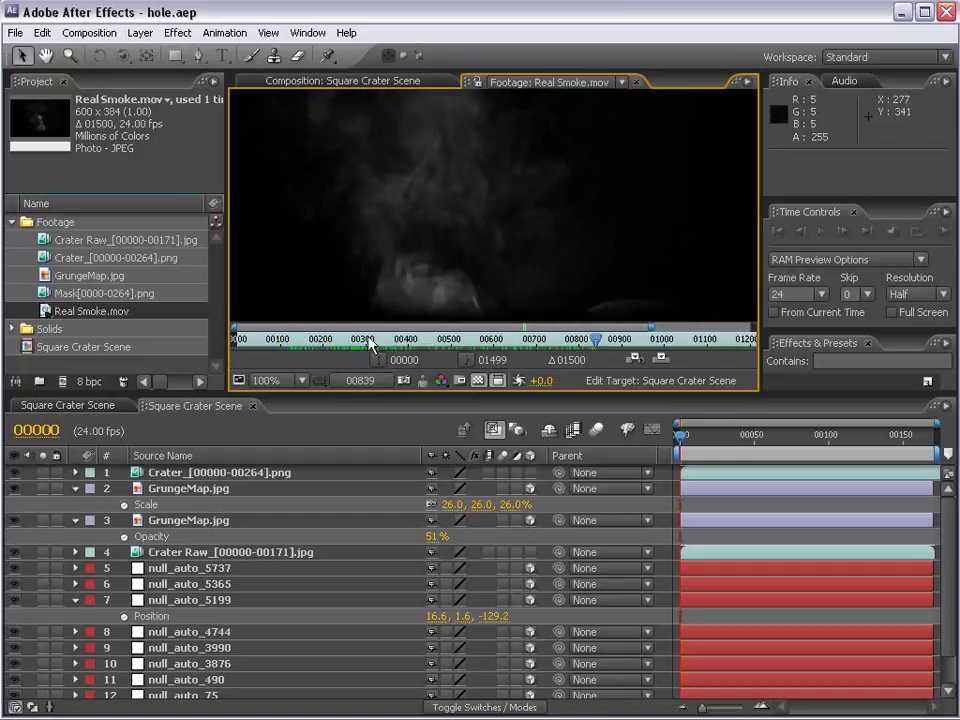
{"action": "left_click_drag", "start_coordinate": [368, 340], "coordinate": [287, 341]}
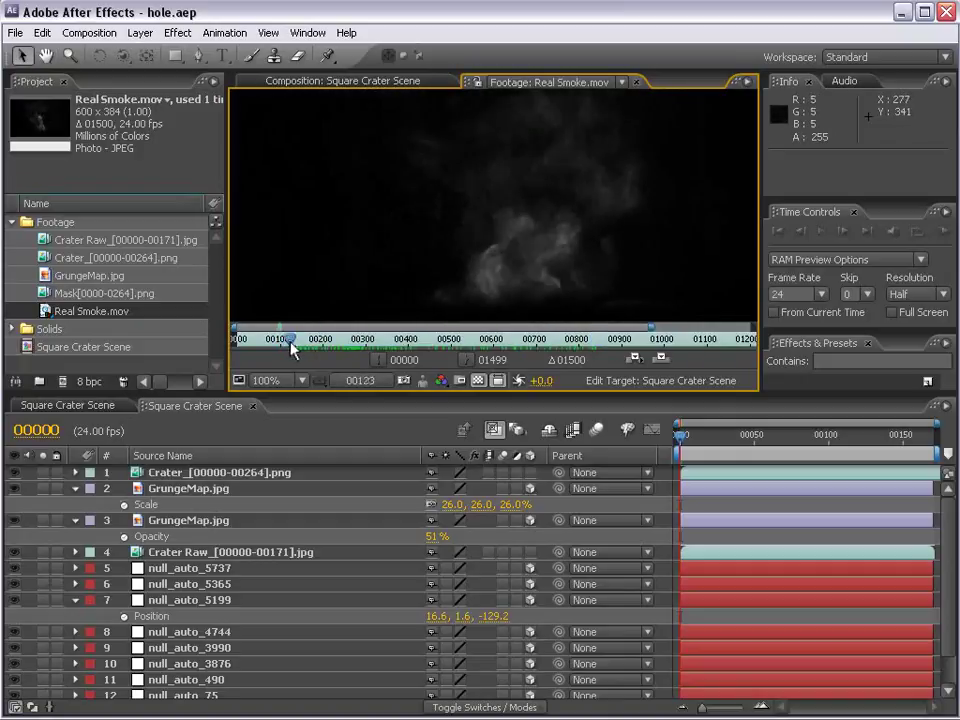
{"action": "left_click", "coordinate": [300, 90]}
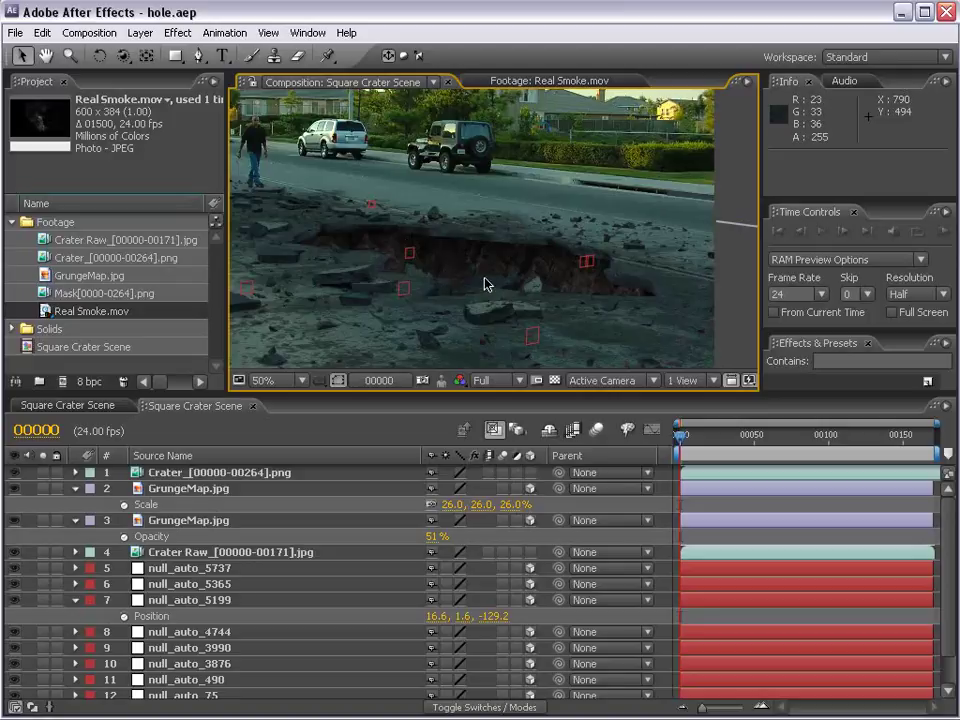
{"action": "left_click", "coordinate": [96, 258]}
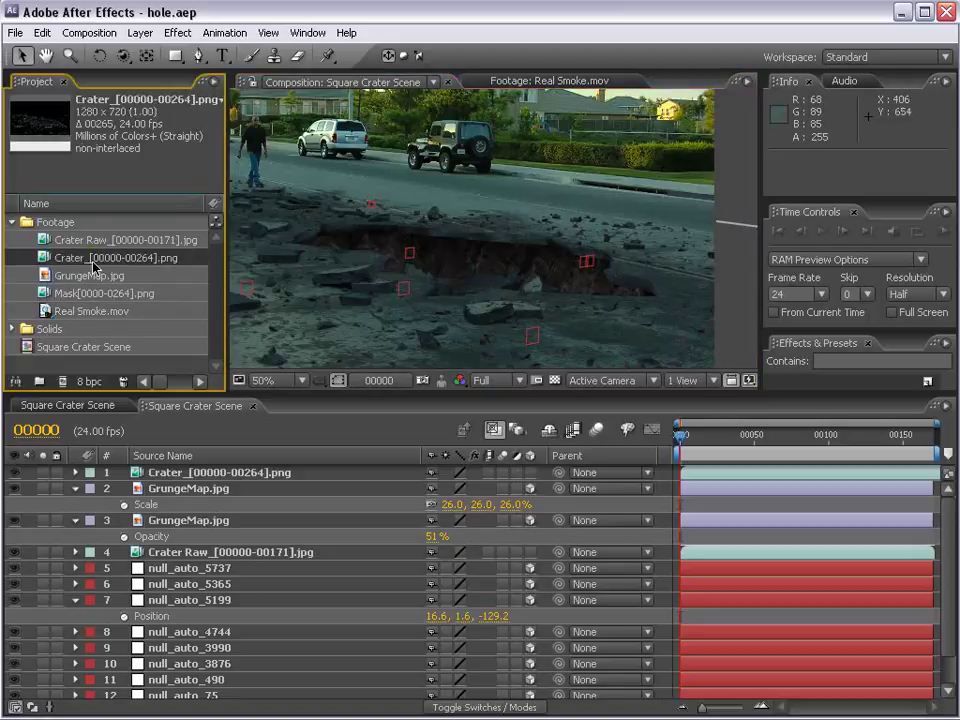
{"action": "left_click", "coordinate": [75, 293]}
{"action": "double_click", "coordinate": [75, 293]}
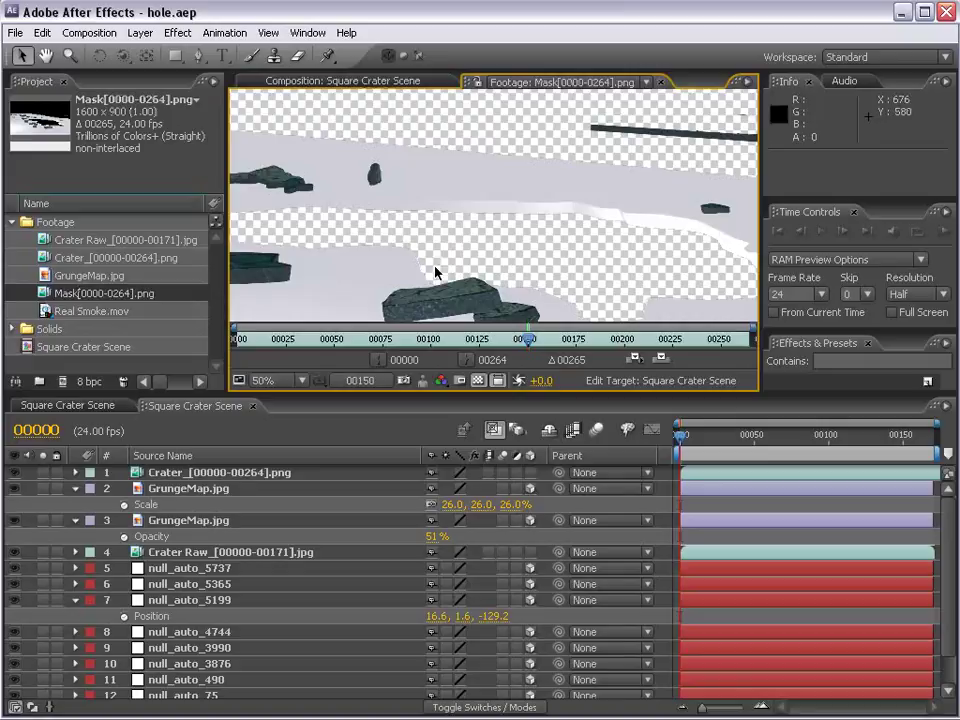
{"action": "key", "text": "h"}
{"action": "scroll", "coordinate": [439, 215], "scroll_direction": "down", "scroll_amount": 2}
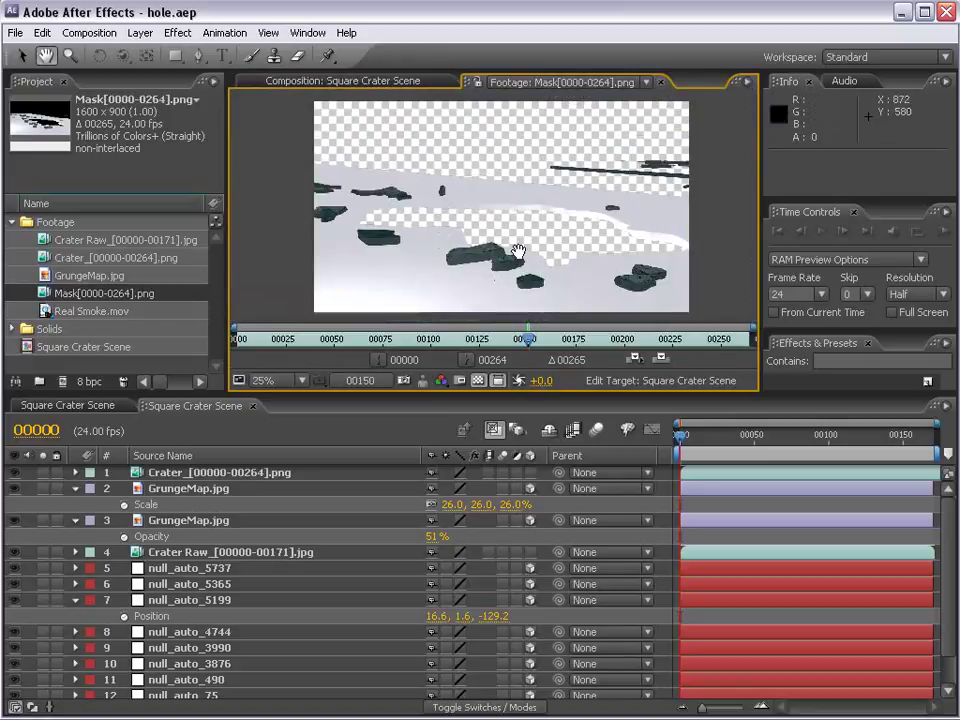
{"action": "key", "text": "v"}
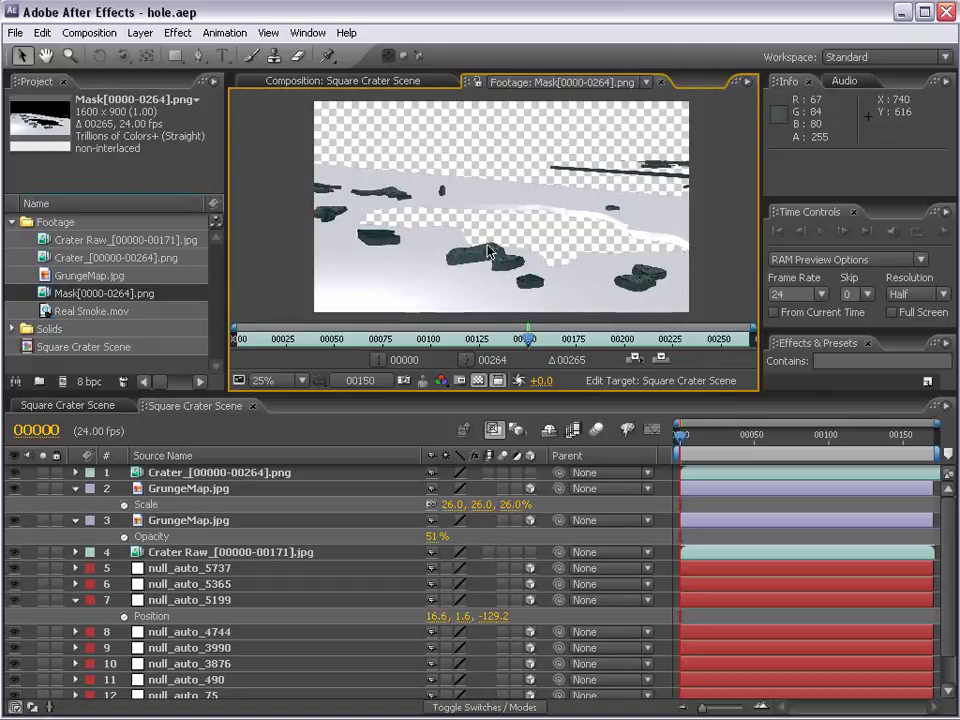
{"action": "key", "text": "grave"}
{"action": "scroll", "coordinate": [497, 271], "scroll_direction": "up", "scroll_amount": 2}
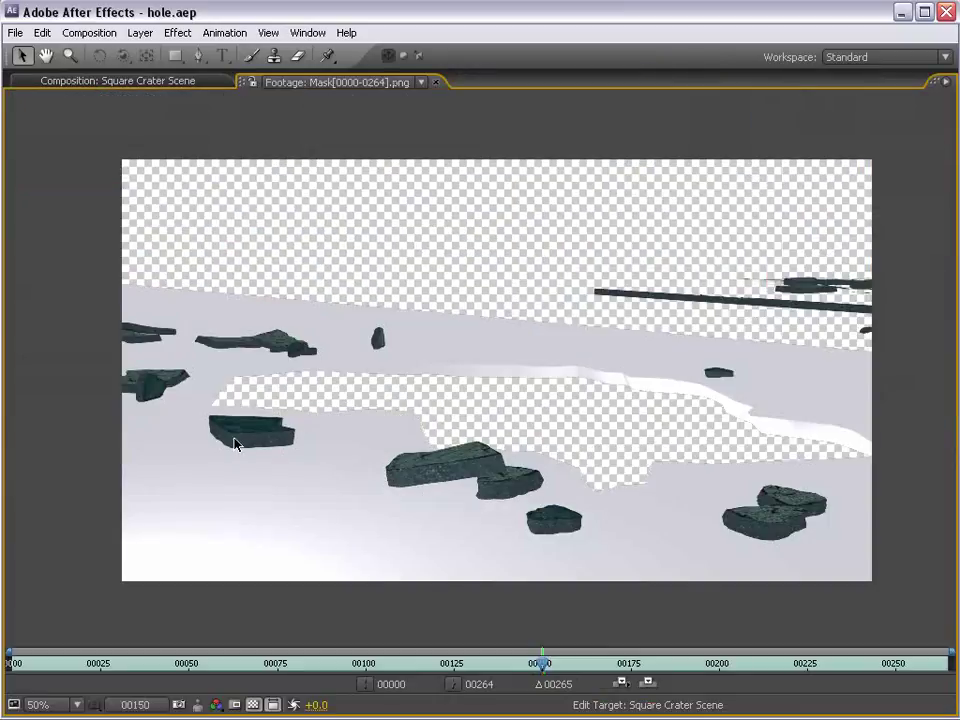
{"action": "left_click", "coordinate": [253, 706]}
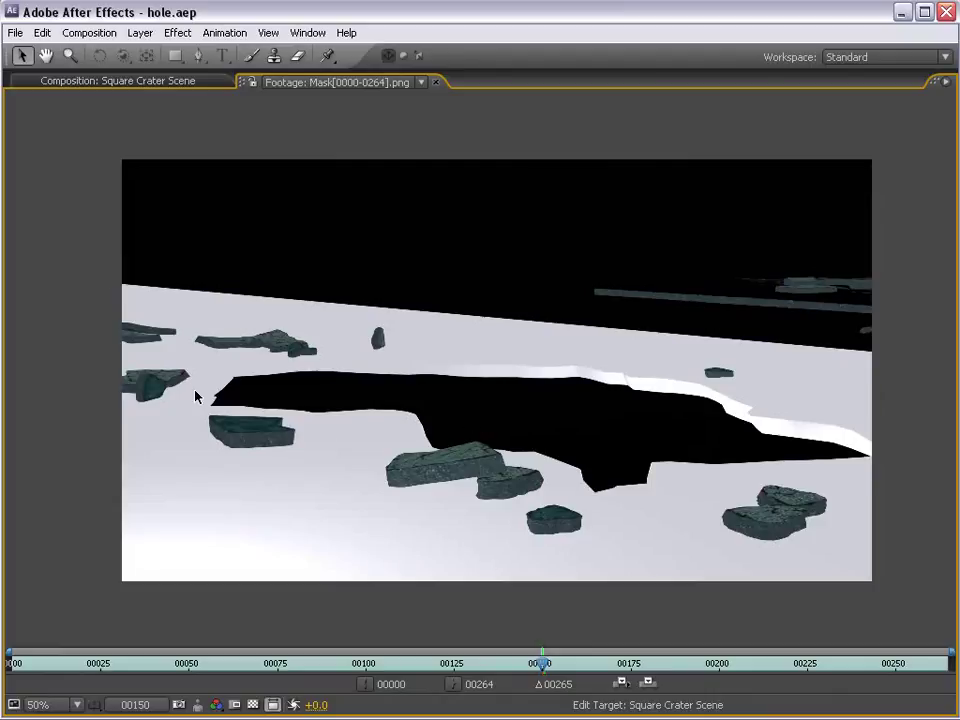
{"action": "key", "text": "grave"}
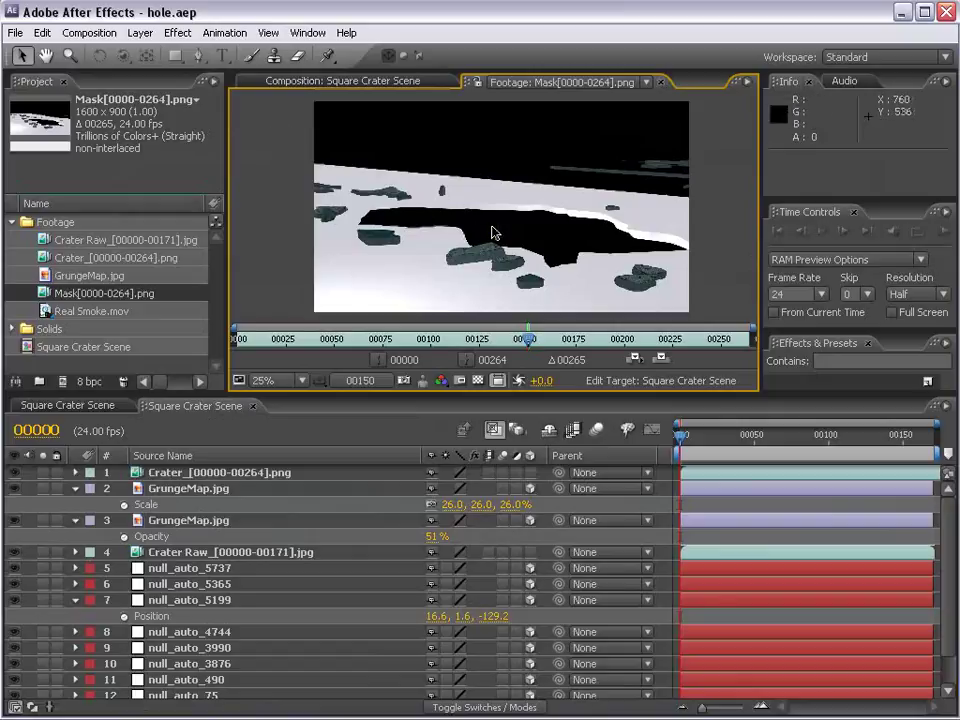
{"action": "scroll", "coordinate": [491, 233], "scroll_direction": "up", "scroll_amount": 2}
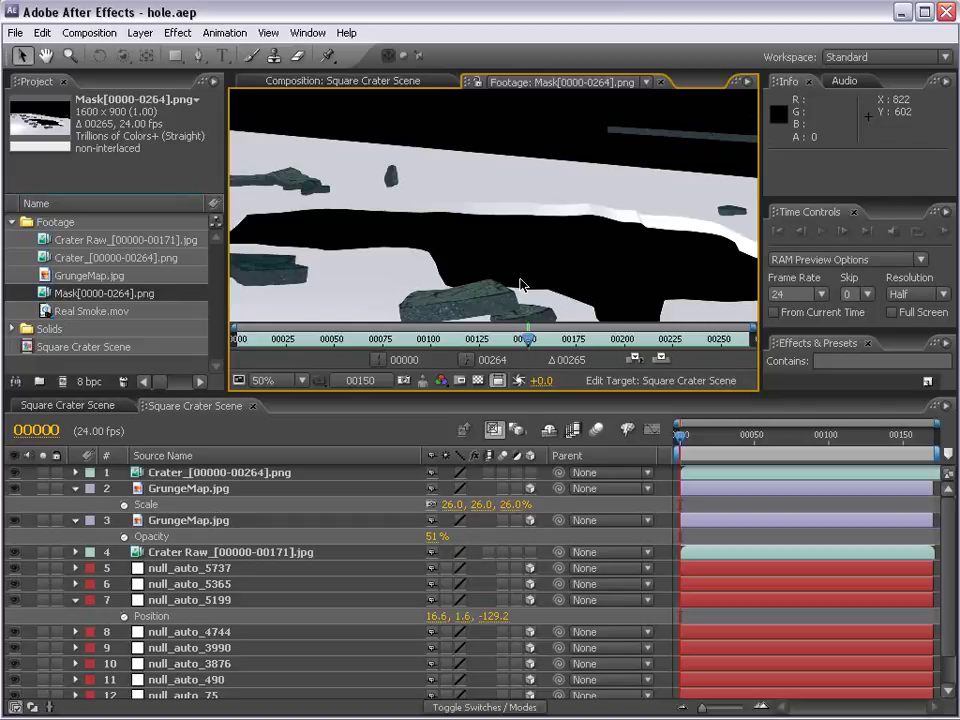
{"action": "scroll", "coordinate": [521, 285], "scroll_direction": "down", "scroll_amount": 2}
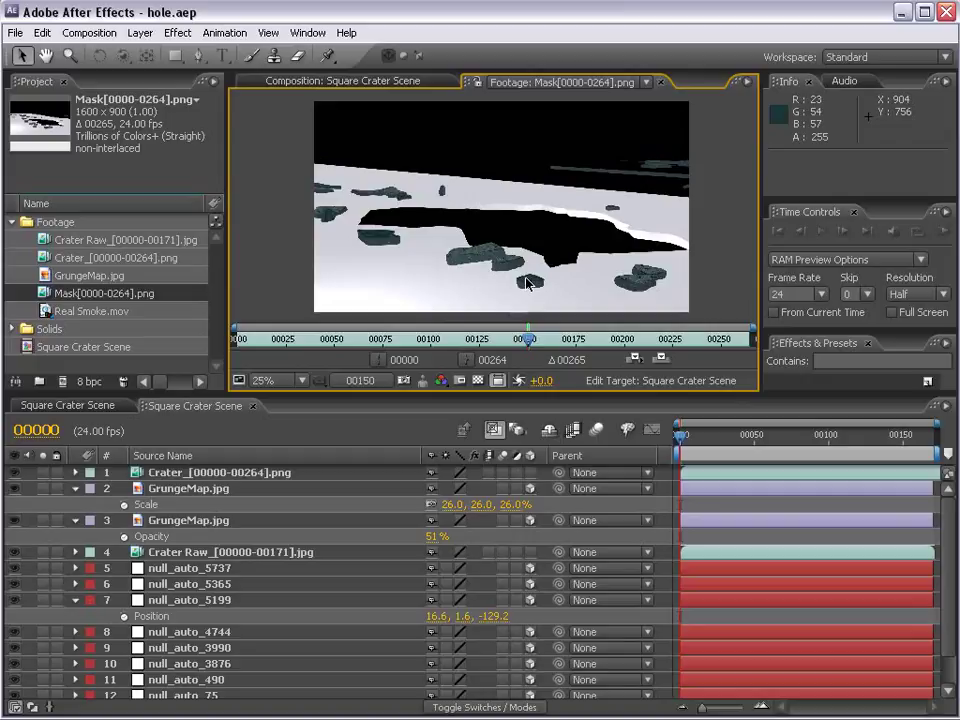
{"action": "left_click", "coordinate": [328, 83]}
- Add the Mask[0000-0264].png sequence to the composition as the top layer
{"action": "key", "text": "space"}
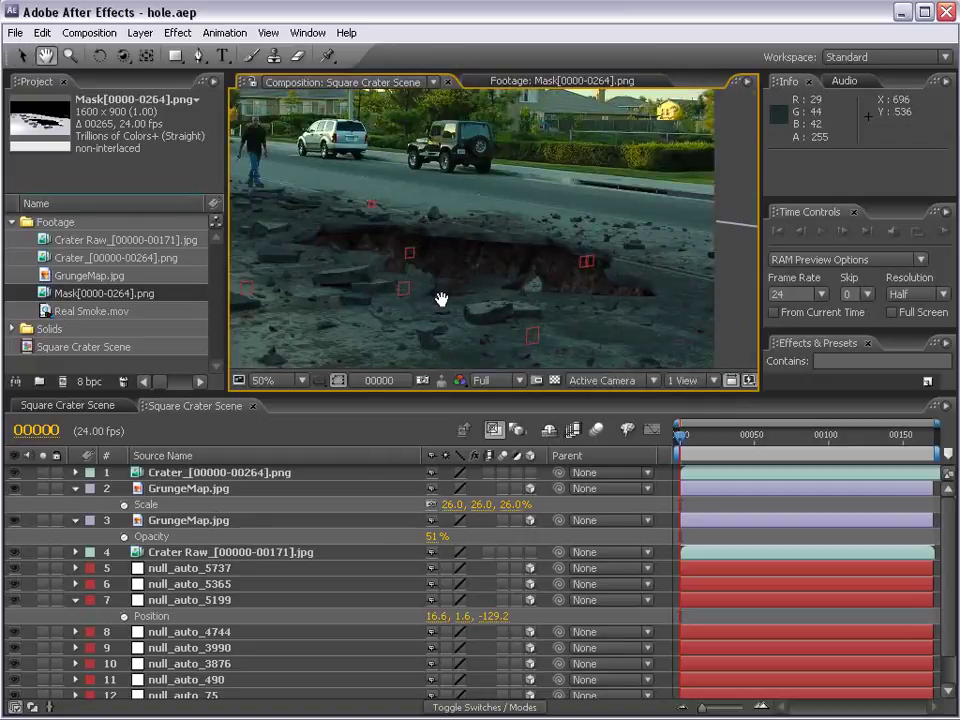
{"action": "left_click_drag", "start_coordinate": [441, 299], "coordinate": [518, 293]}
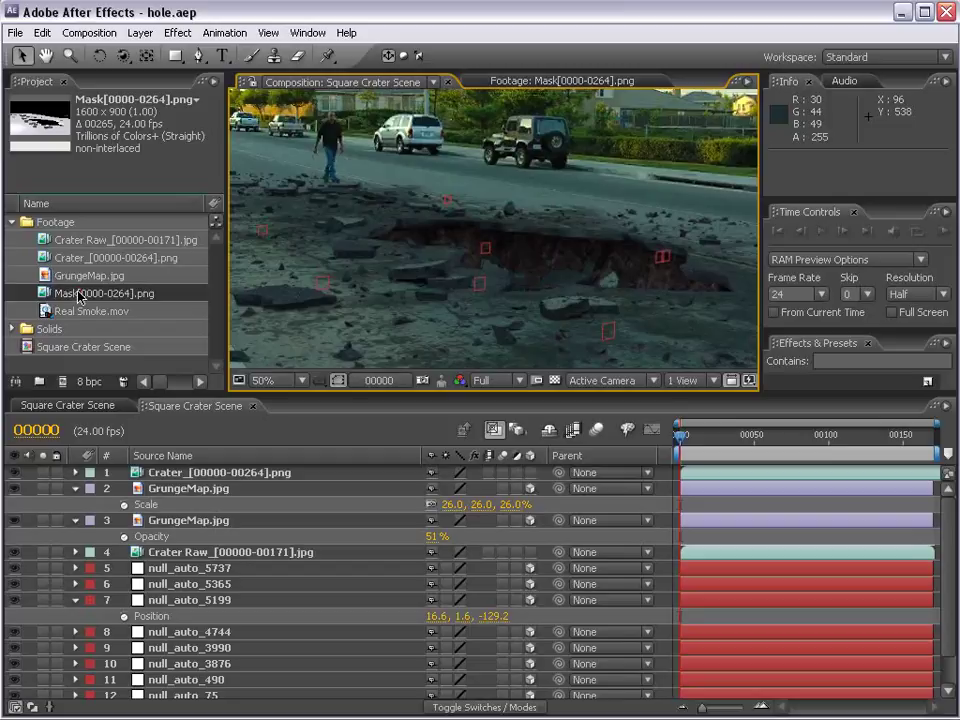
{"action": "left_click_drag", "start_coordinate": [79, 297], "coordinate": [140, 476]}
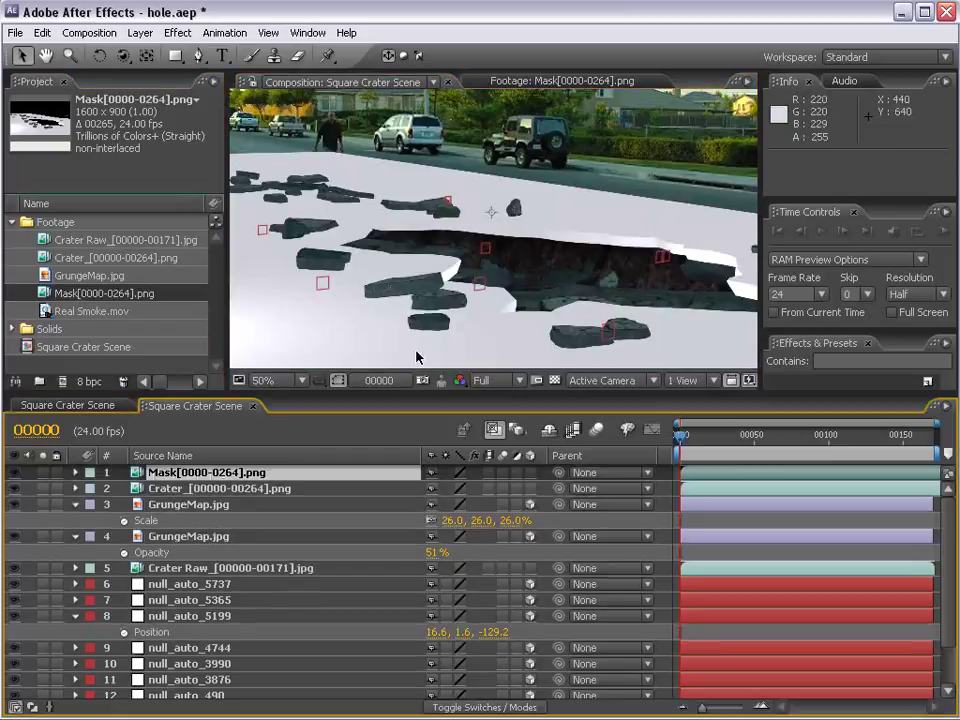
{"action": "key", "text": "comma"}
{"action": "key", "text": "grave"}
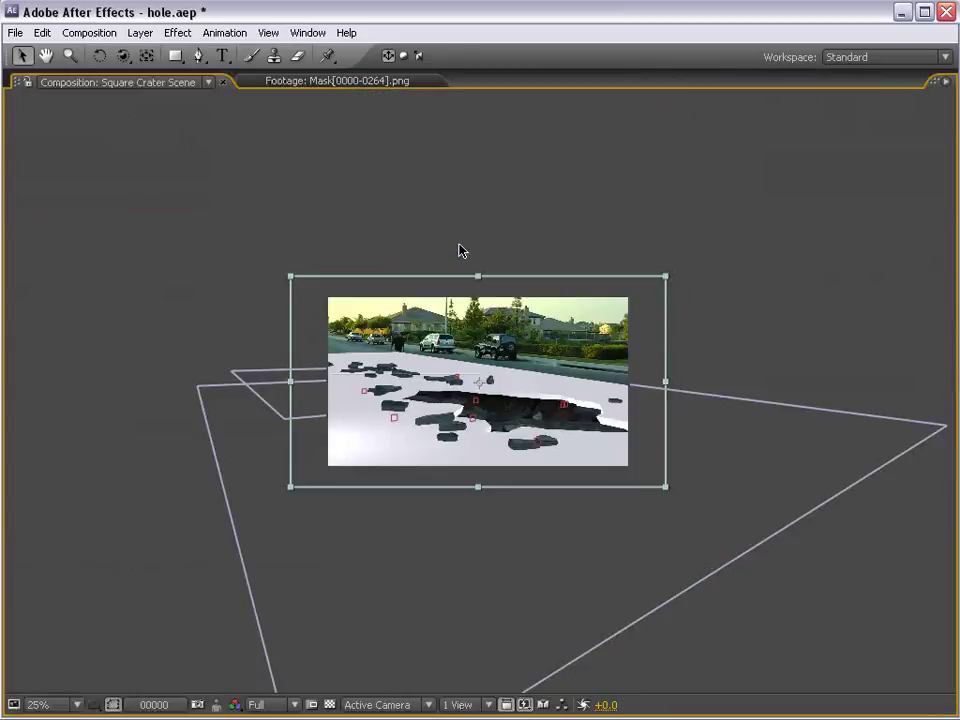
{"action": "key", "text": "grave"}
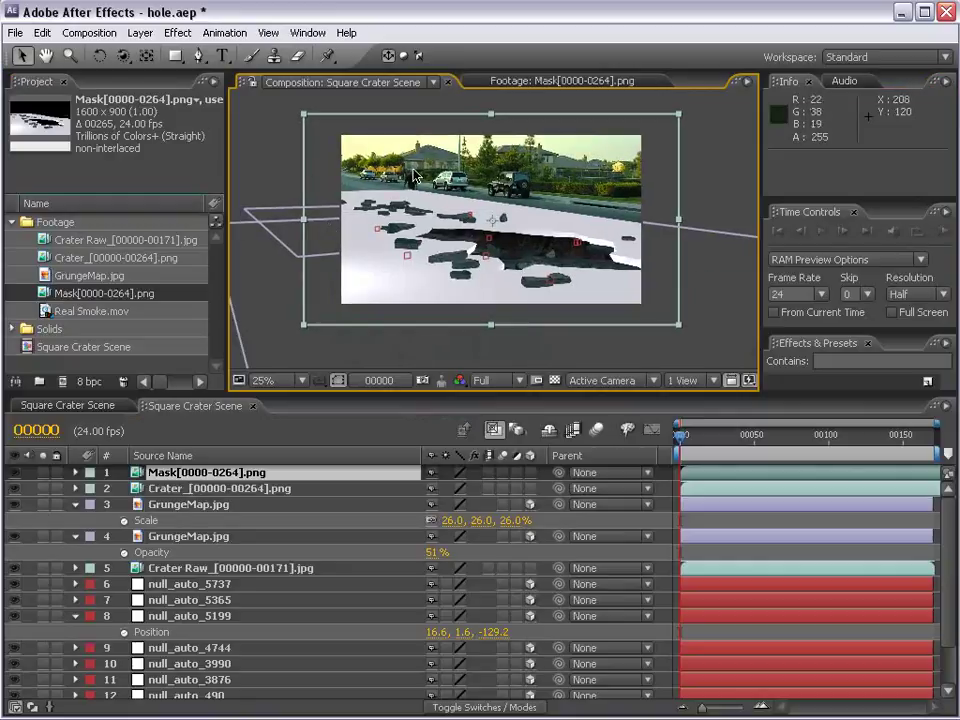
- Try fitting the Mask layer to comp size, undo it, and solo the mask and crater layers
{"action": "right_click", "coordinate": [368, 266]}
{"action": "mouse_move", "coordinate": [408, 335]}
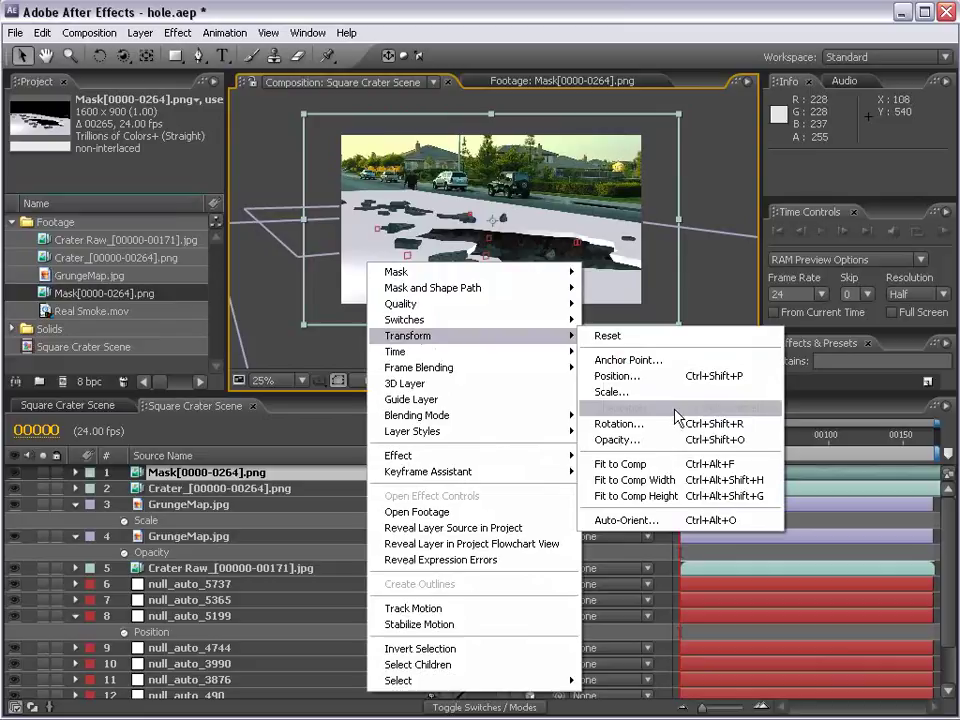
{"action": "left_click", "coordinate": [655, 461]}
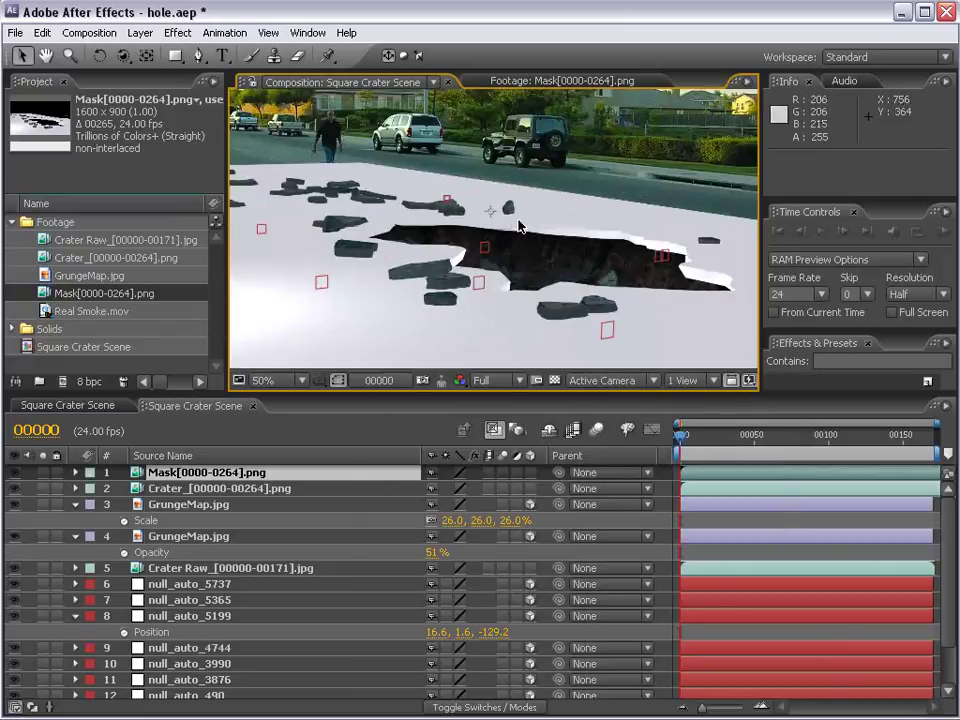
{"action": "key", "text": "ctrl+z"}
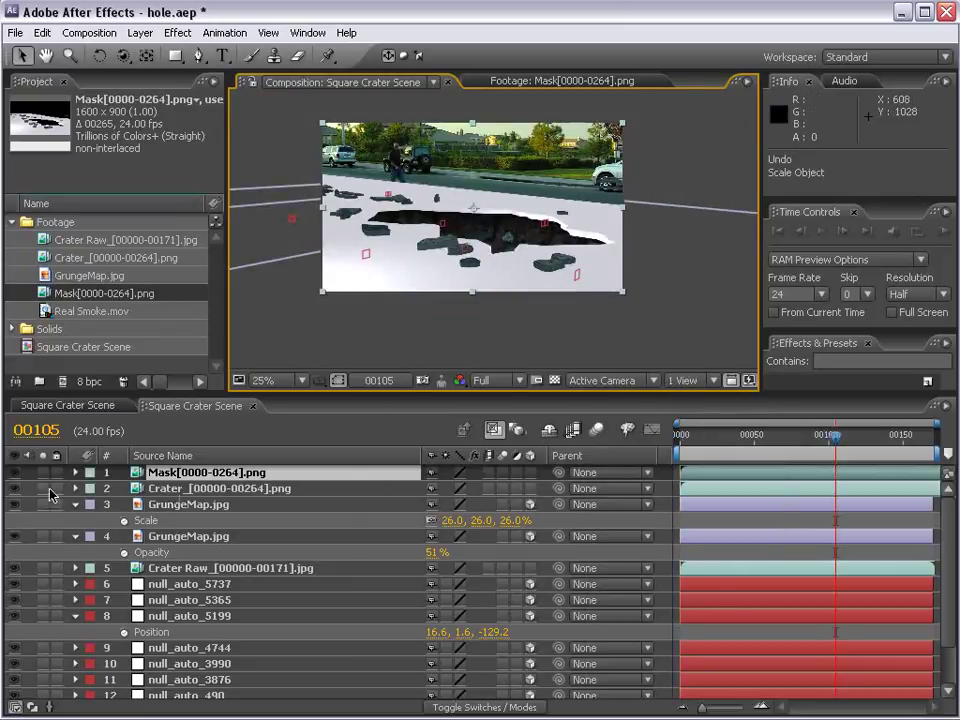
{"action": "left_click_drag", "start_coordinate": [43, 488], "coordinate": [43, 472]}
{"action": "scroll", "coordinate": [628, 289], "scroll_direction": "up", "scroll_amount": 2}
{"action": "scroll", "coordinate": [557, 300], "scroll_direction": "up", "scroll_amount": 2}
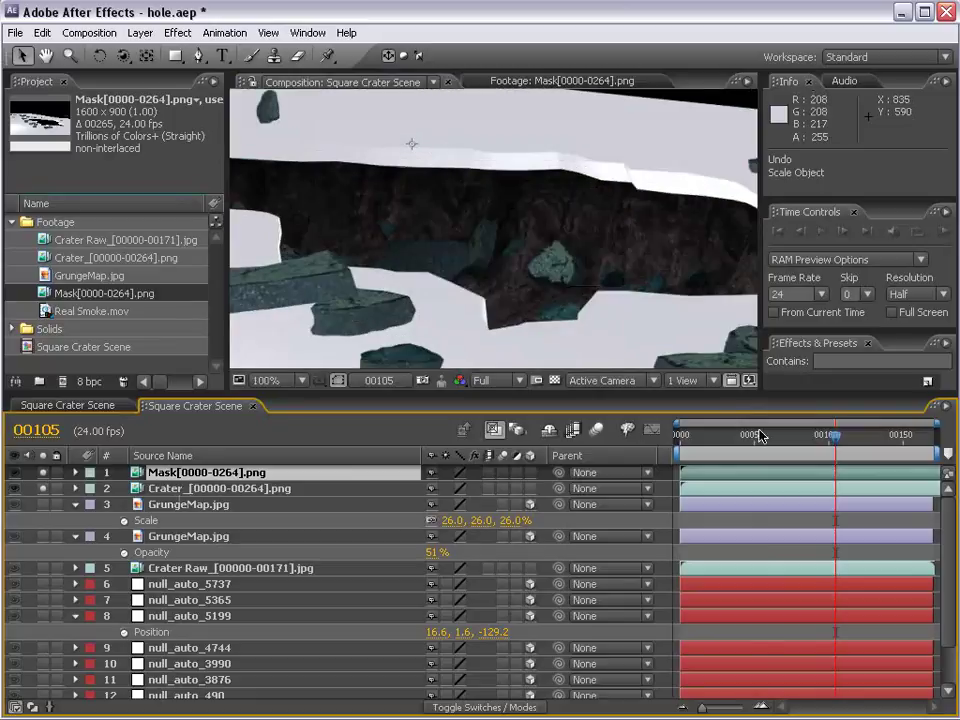
- Inspect the mask at frames 57, 100 and 129, then view it solo
{"action": "left_click", "coordinate": [760, 435]}
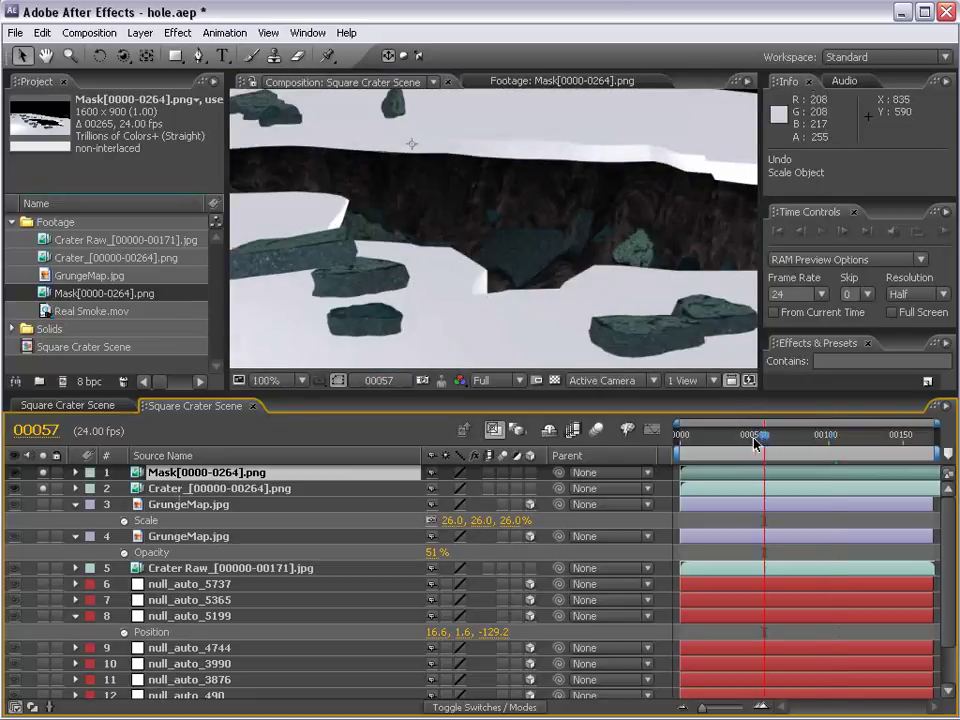
{"action": "left_click", "coordinate": [825, 437]}
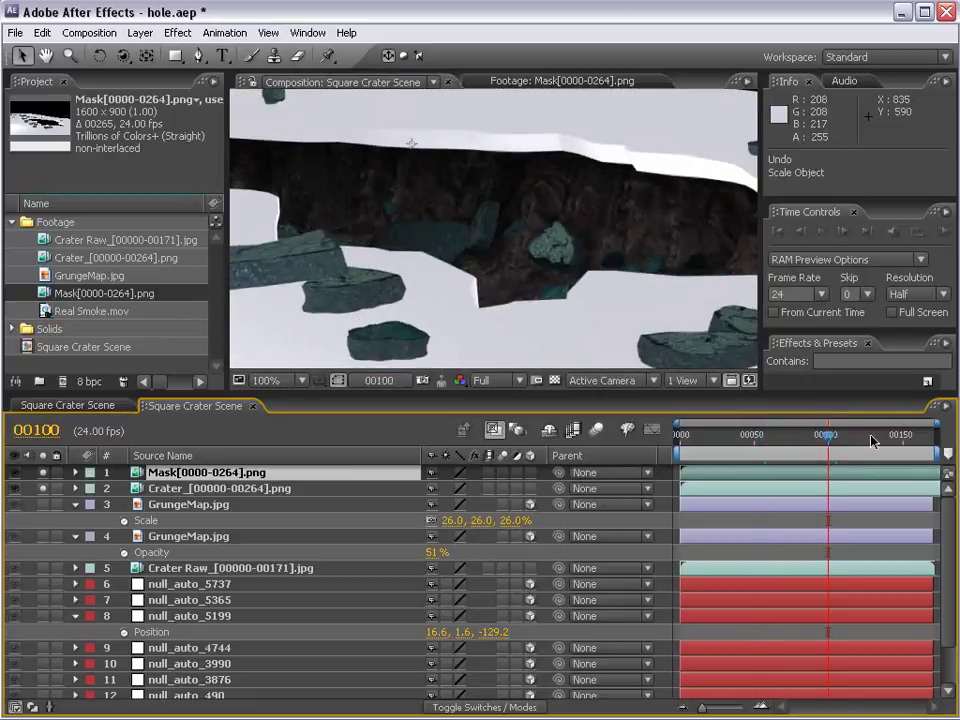
{"action": "left_click", "coordinate": [870, 437]}
{"action": "scroll", "coordinate": [450, 182], "scroll_direction": "down", "scroll_amount": 2}
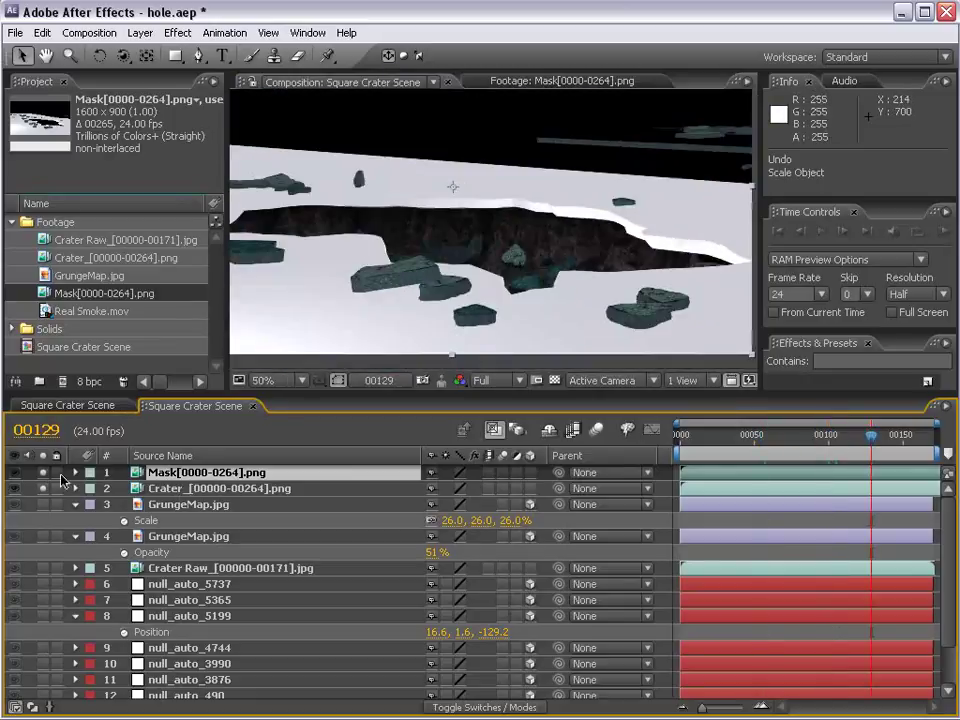
{"action": "left_click", "coordinate": [43, 488]}
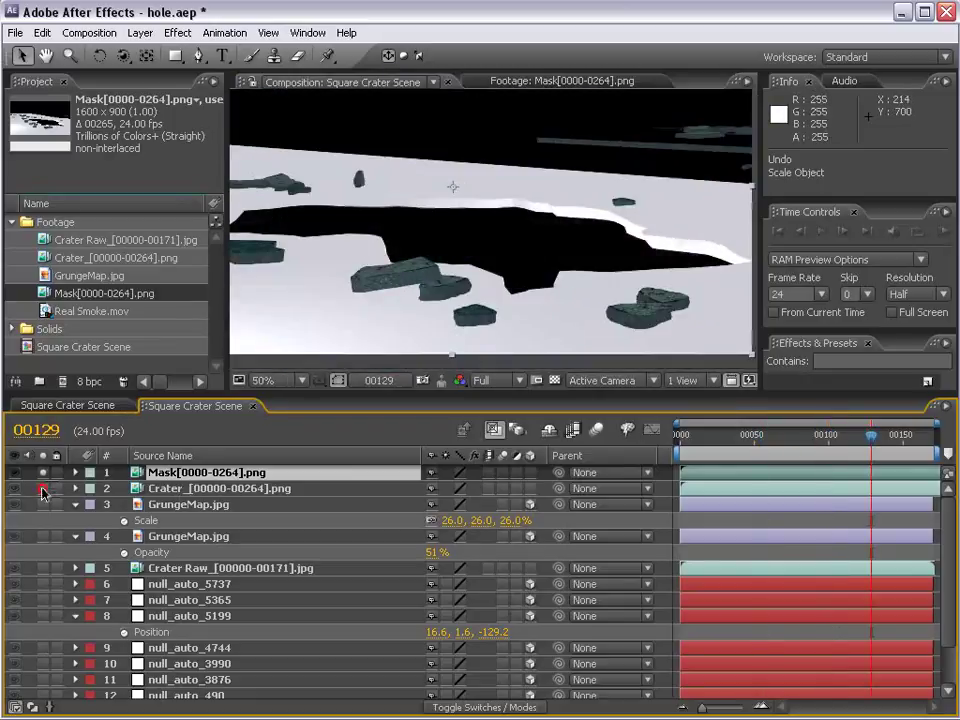
{"action": "scroll", "coordinate": [462, 248], "scroll_direction": "down", "scroll_amount": 2}
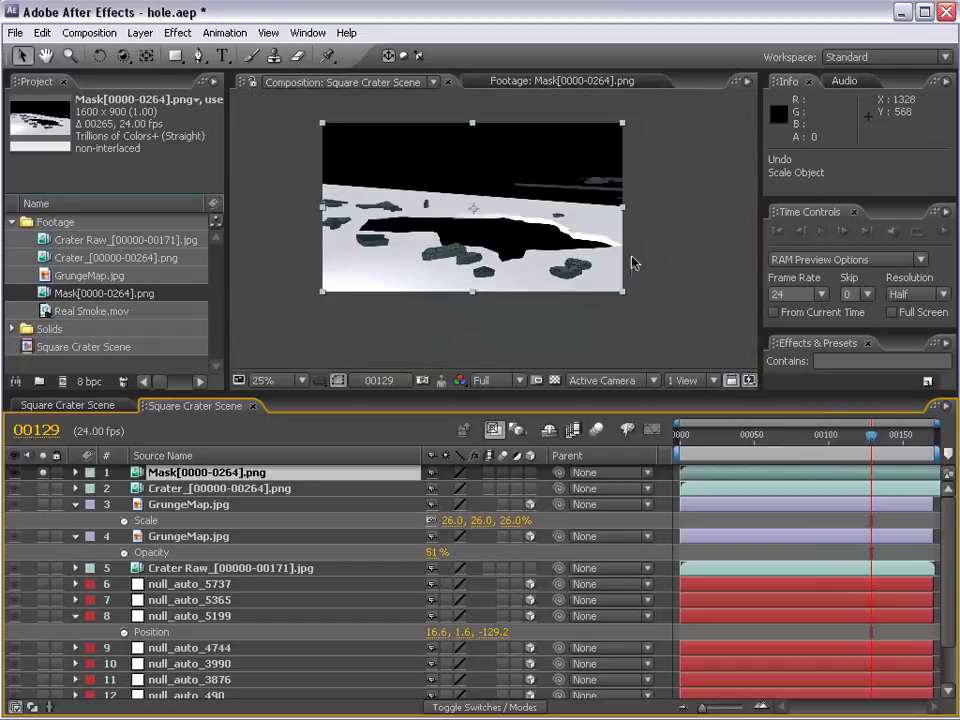
{"action": "scroll", "coordinate": [636, 257], "scroll_direction": "up", "scroll_amount": 2}
{"action": "scroll", "coordinate": [513, 237], "scroll_direction": "down", "scroll_amount": 2}
{"action": "scroll", "coordinate": [513, 237], "scroll_direction": "up", "scroll_amount": 2}
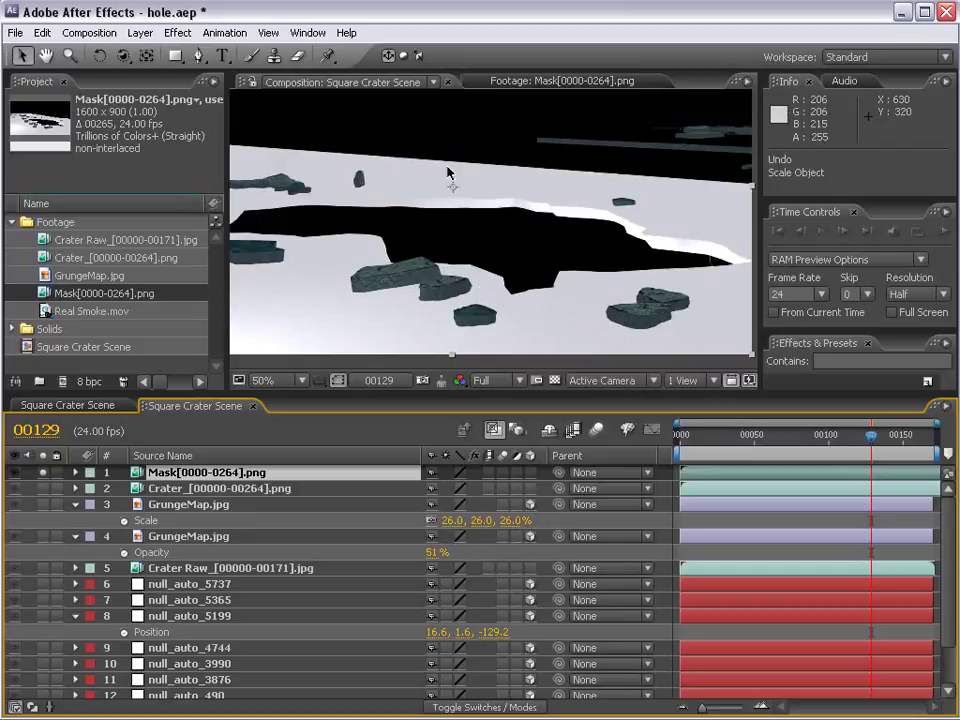
{"action": "scroll", "coordinate": [447, 172], "scroll_direction": "down", "scroll_amount": 2}
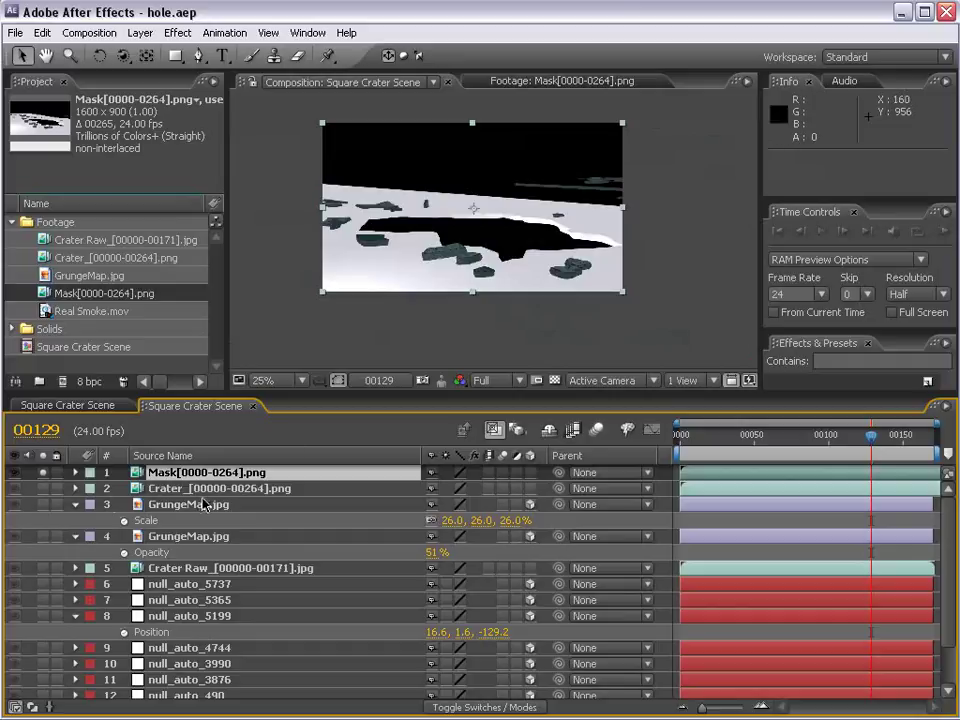
- Collapse the grunge layers and solo-check the upper GrungeMap layer
{"action": "left_click", "coordinate": [76, 505]}
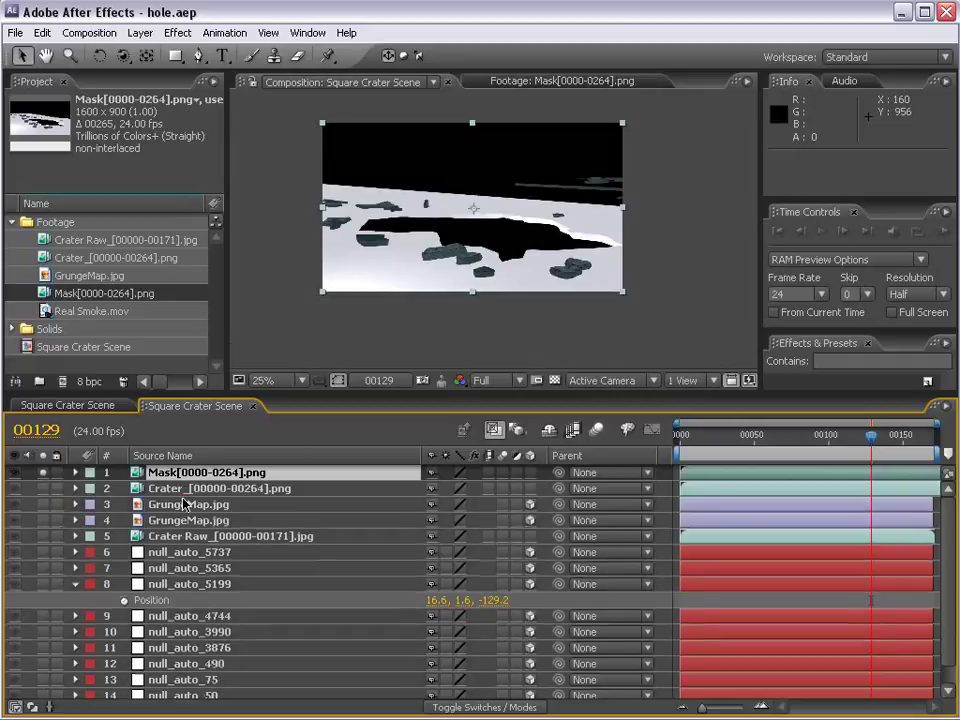
{"action": "left_click", "coordinate": [185, 505]}
{"action": "left_click", "coordinate": [42, 505]}
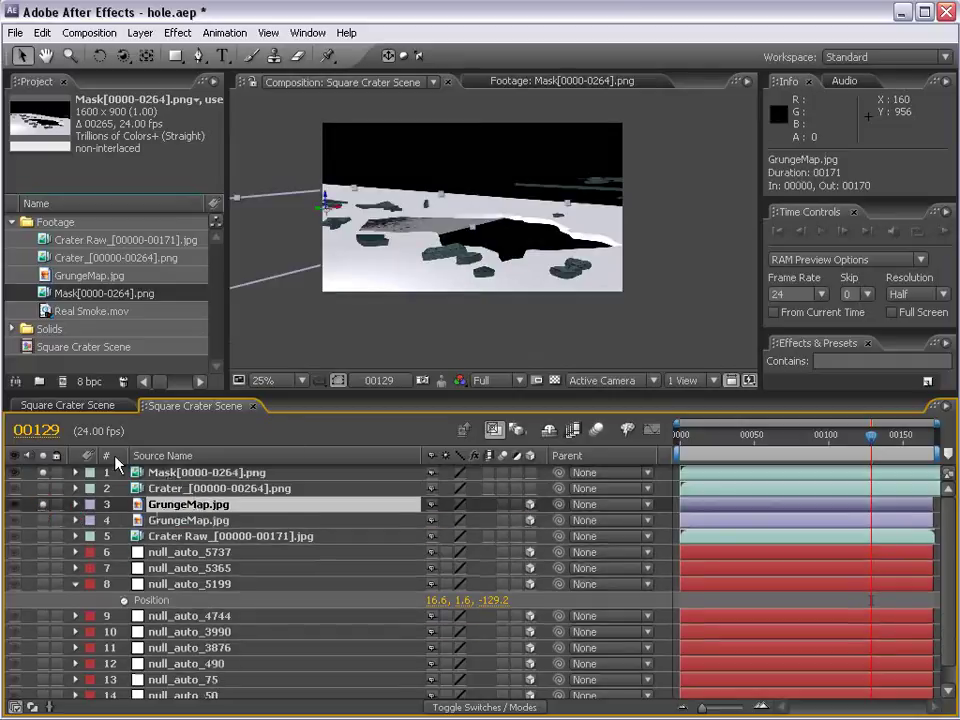
{"action": "left_click", "coordinate": [176, 522]}
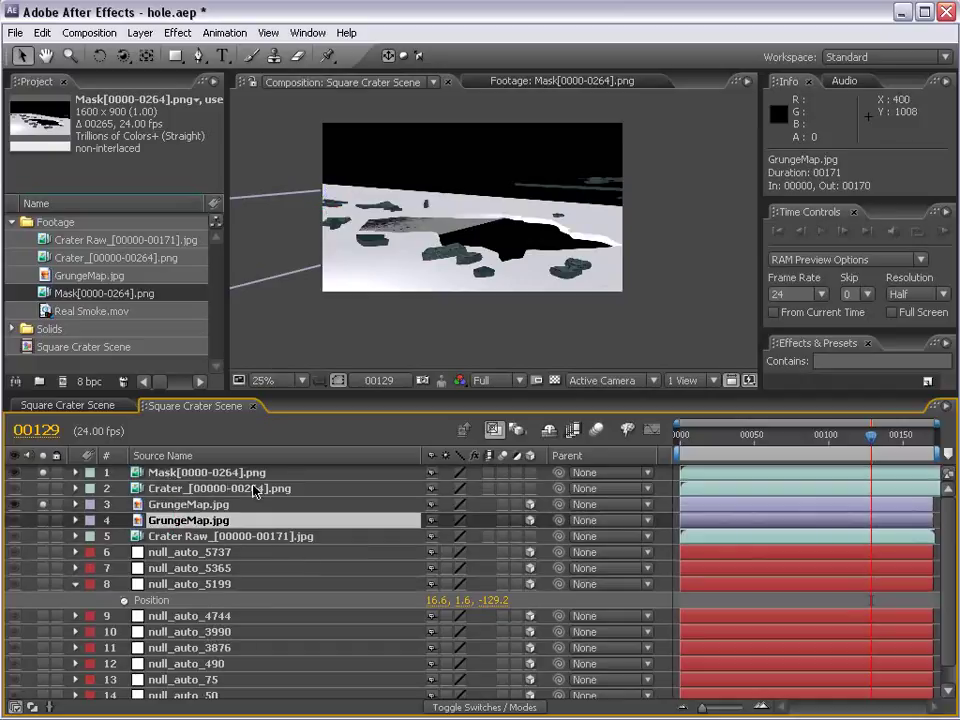
{"action": "left_click", "coordinate": [531, 302]}
{"action": "left_click", "coordinate": [42, 505]}
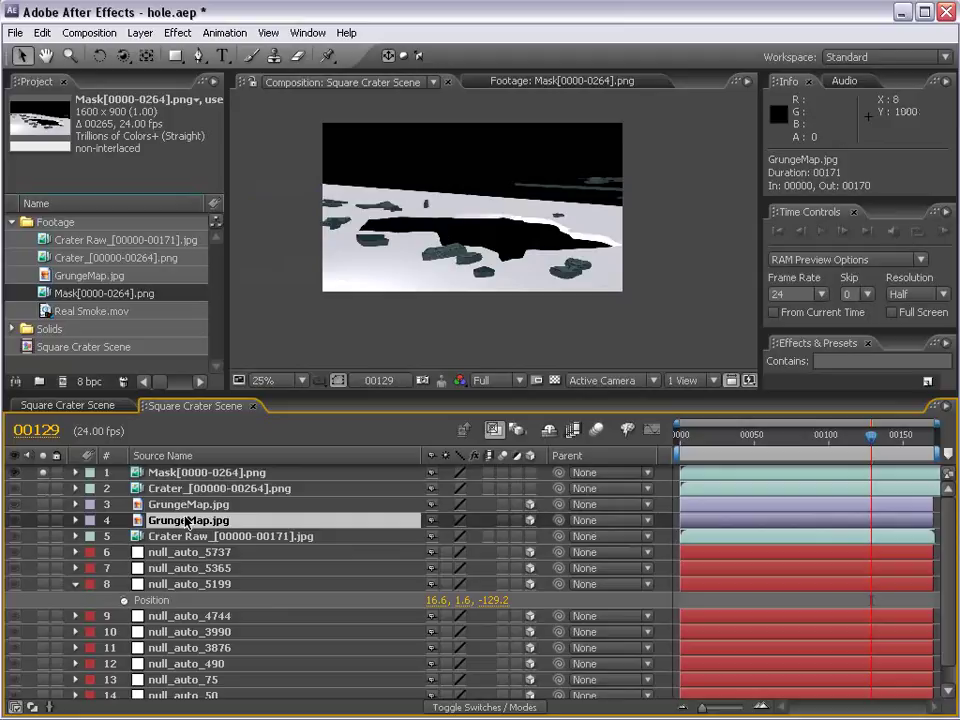
- Duplicate the lower GrungeMap, move the copy to the top, and set it to Normal blending
{"action": "key", "text": "ctrl+d"}
{"action": "left_click_drag", "start_coordinate": [187, 521], "coordinate": [168, 469]}
{"action": "left_click", "coordinate": [42, 472]}
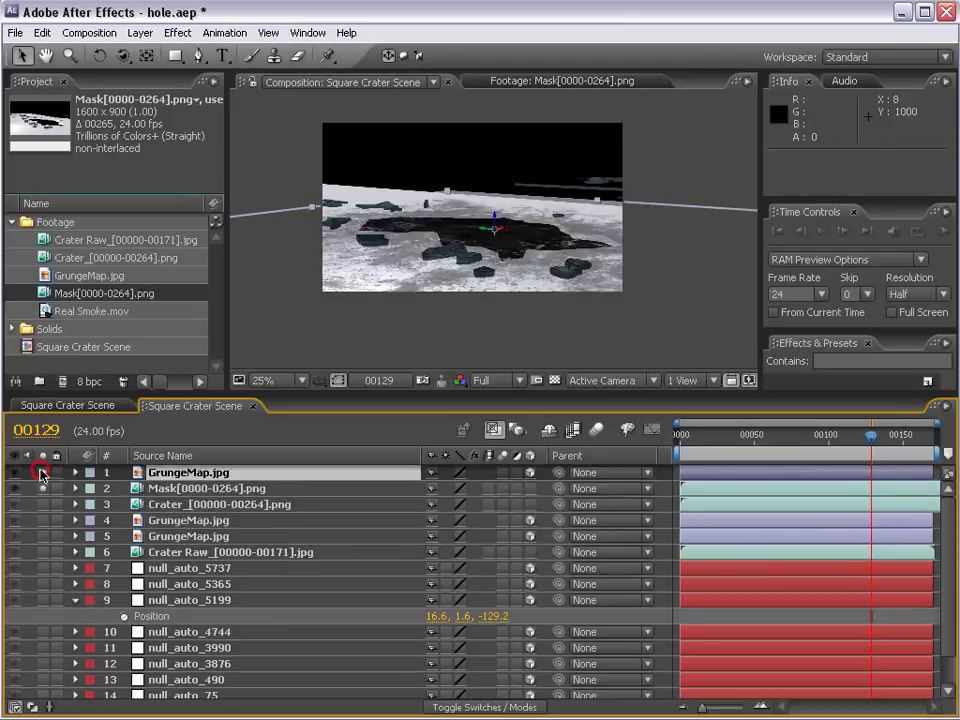
{"action": "key", "text": "F4"}
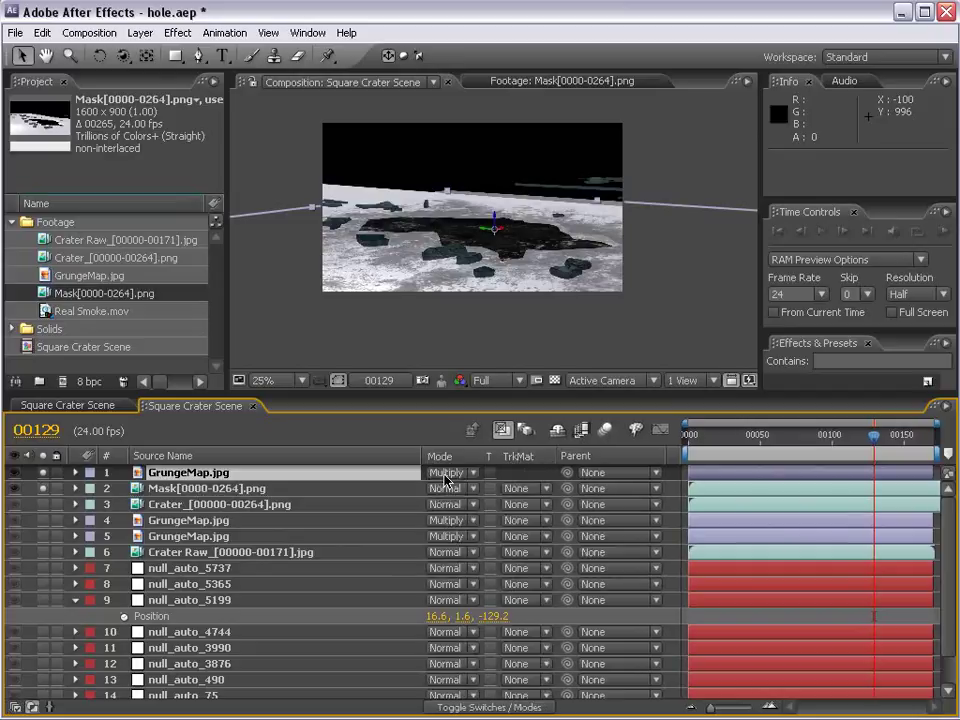
{"action": "left_click", "coordinate": [445, 472]}
{"action": "left_click", "coordinate": [450, 399]}
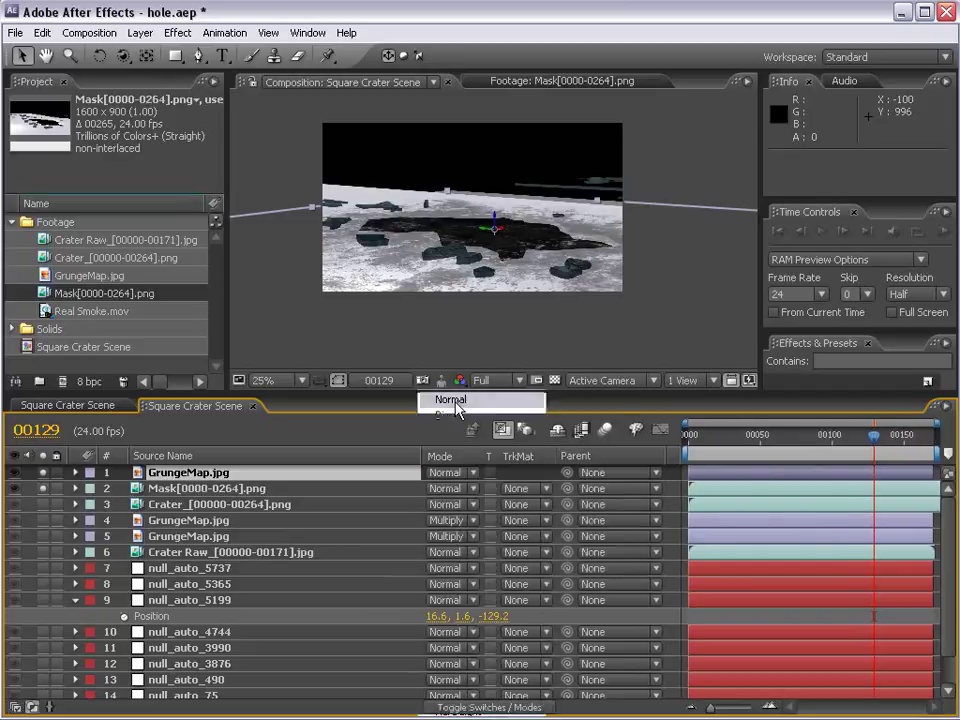
- Give the top grunge layer a red Fill effect and 68% opacity, and push it back in depth
{"action": "left_click", "coordinate": [177, 33]}
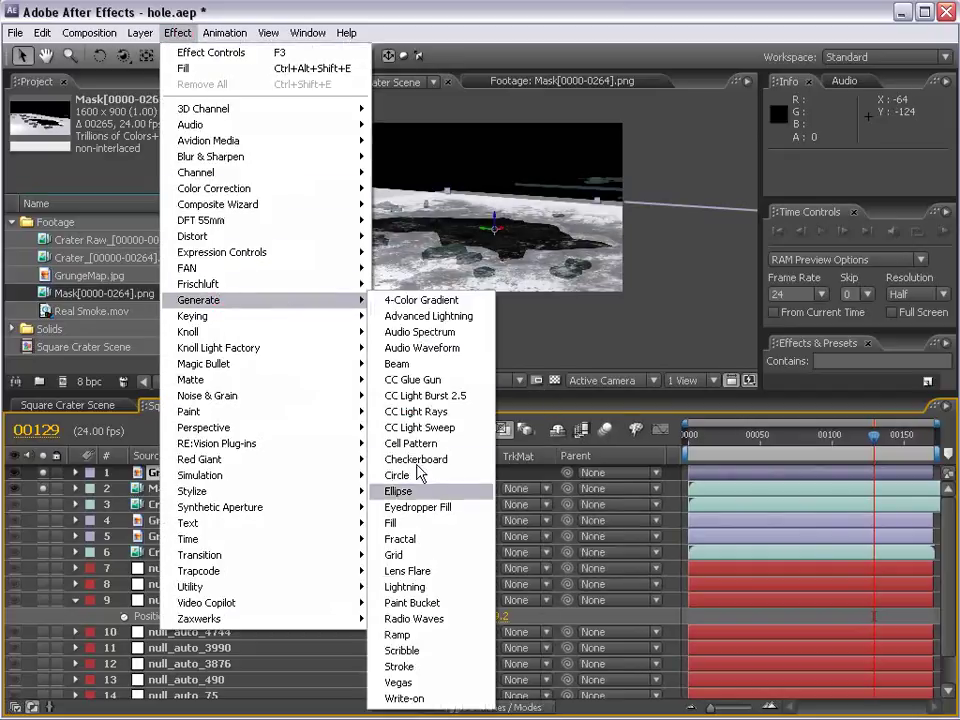
{"action": "left_click", "coordinate": [505, 520]}
{"action": "key", "text": "t"}
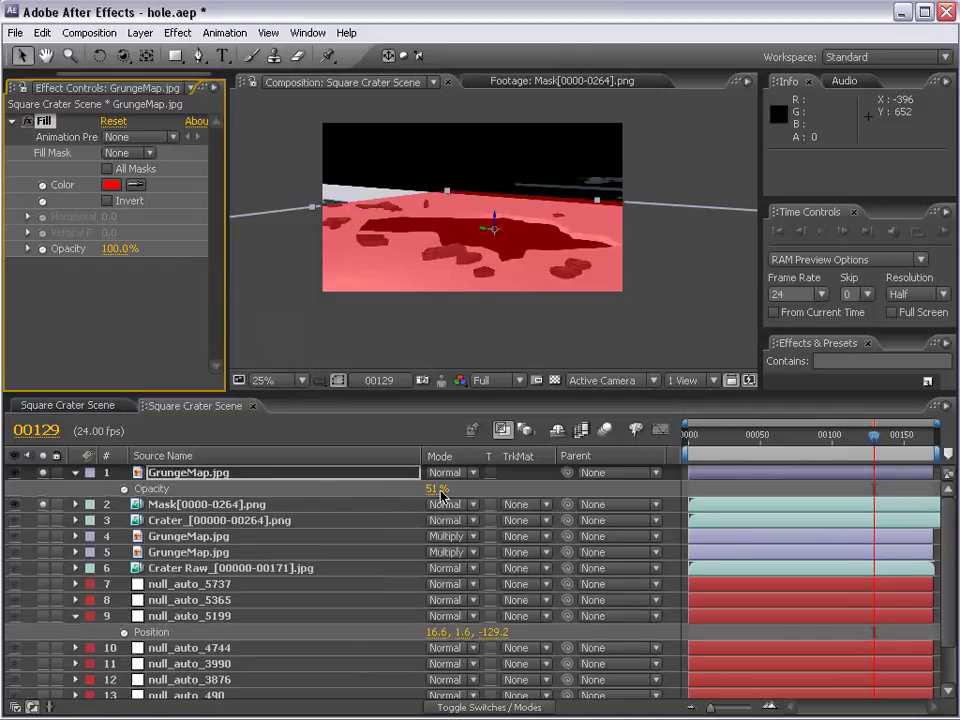
{"action": "left_click_drag", "start_coordinate": [434, 489], "coordinate": [493, 225]}
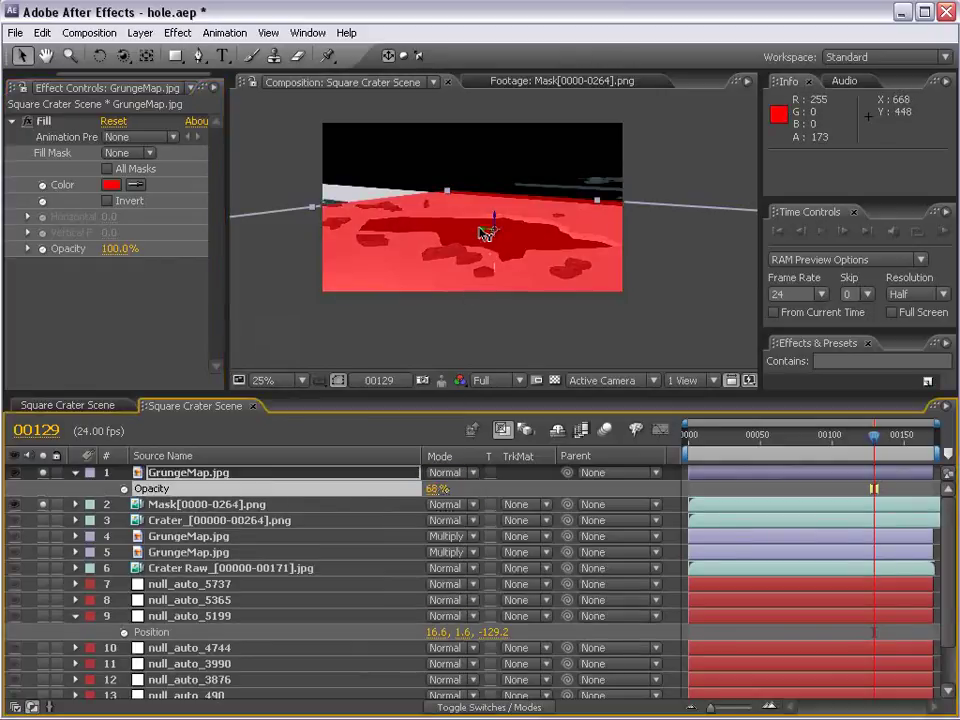
{"action": "left_click_drag", "start_coordinate": [485, 233], "coordinate": [418, 182]}
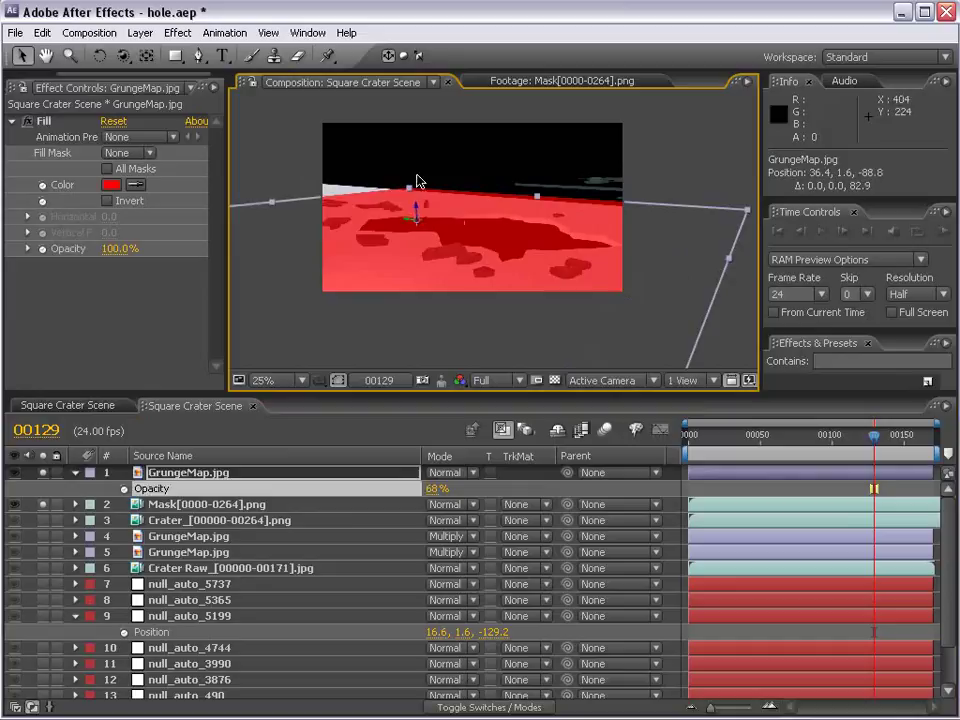
- Draw a closed Pen mask along the crater's far rim, extending up to the frame's top
{"action": "left_click", "coordinate": [199, 56]}
{"action": "scroll", "coordinate": [465, 268], "scroll_direction": "up", "scroll_amount": 1}
{"action": "key", "text": "grave"}
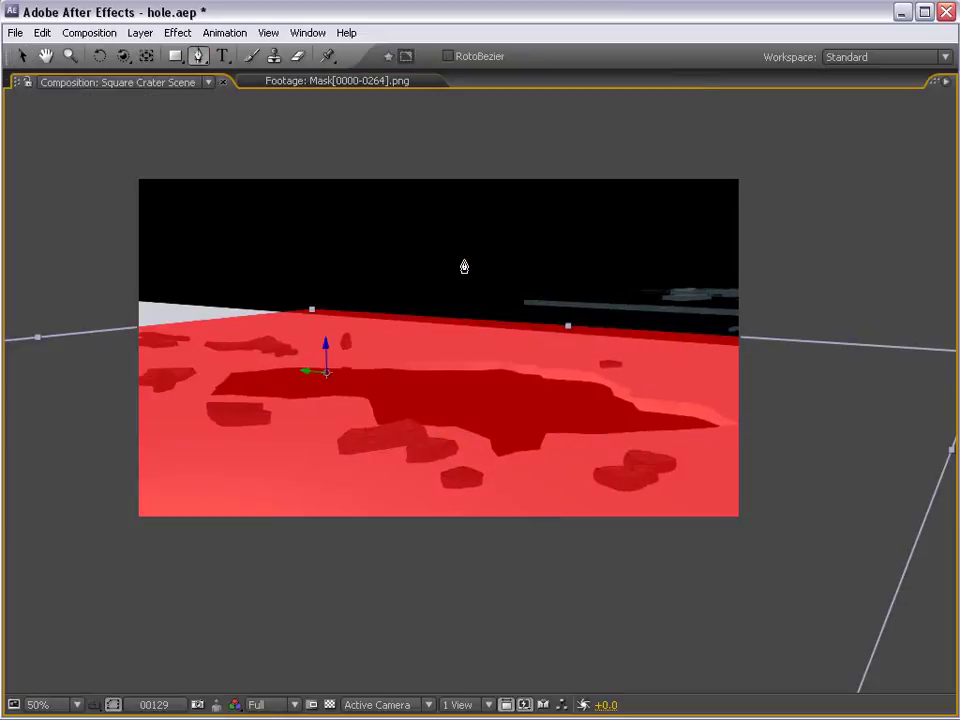
{"action": "left_click", "coordinate": [918, 451]}
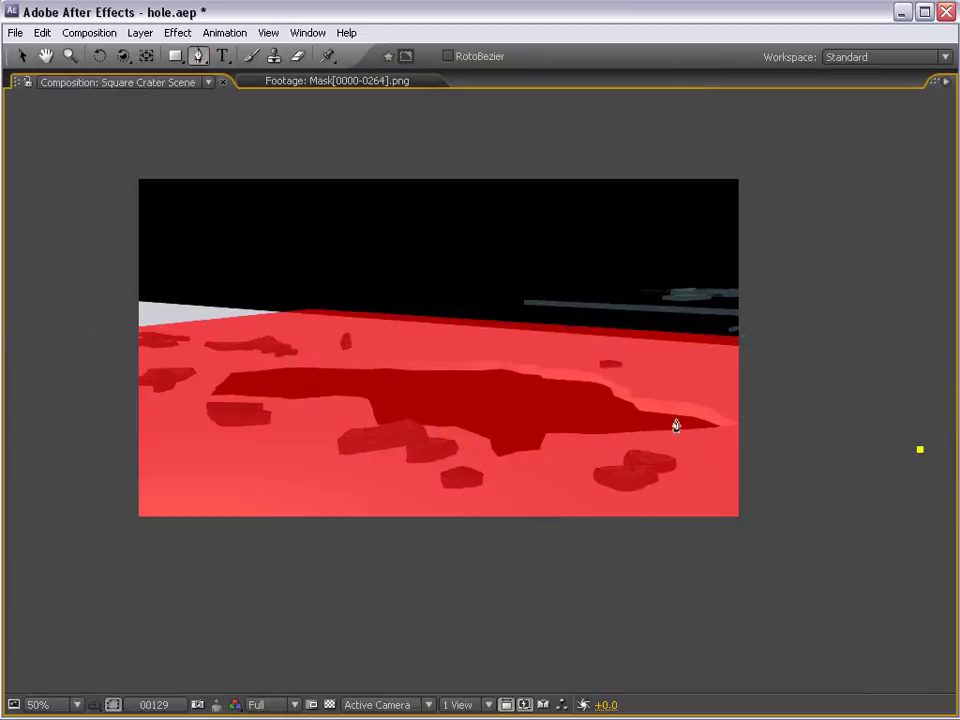
{"action": "left_click_drag", "start_coordinate": [676, 422], "coordinate": [640, 415]}
{"action": "left_click_drag", "start_coordinate": [436, 398], "coordinate": [408, 388]}
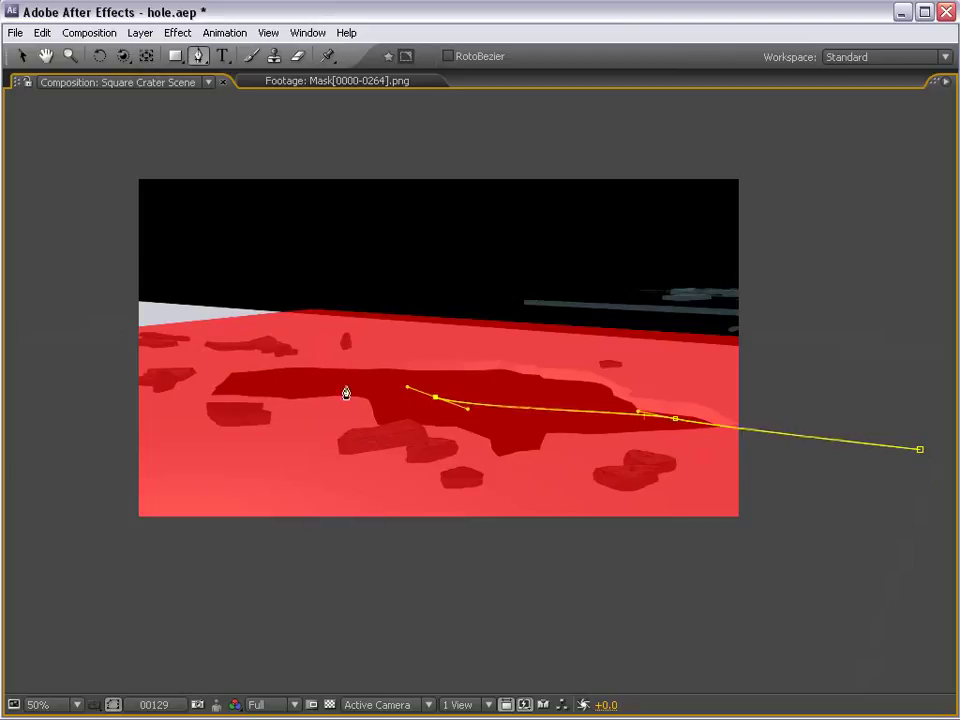
{"action": "left_click_drag", "start_coordinate": [309, 382], "coordinate": [296, 387]}
{"action": "left_click", "coordinate": [233, 385]}
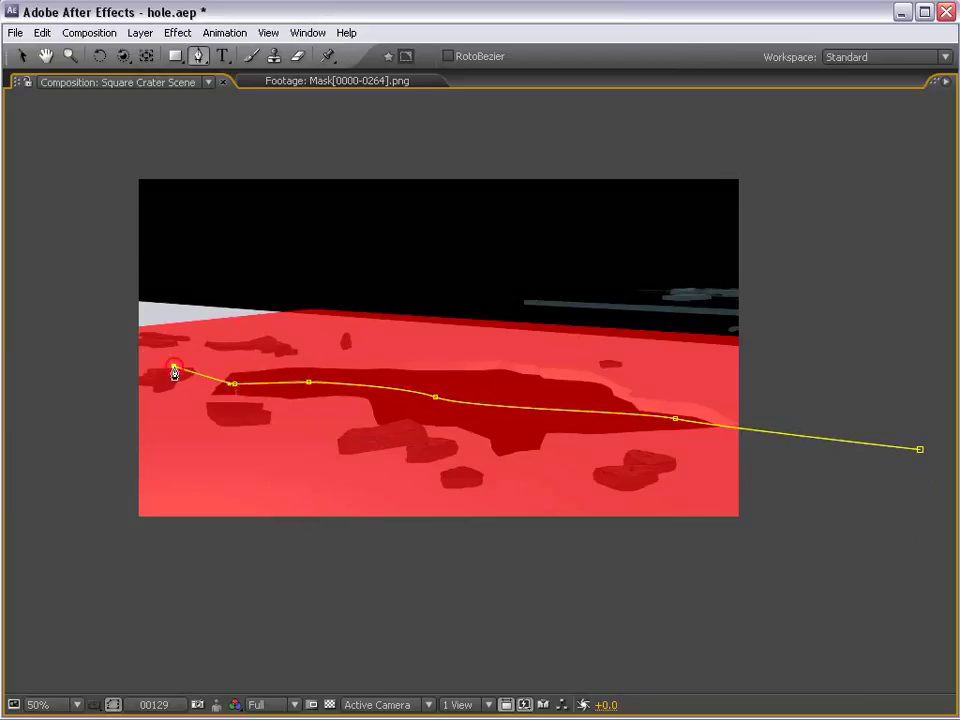
{"action": "left_click", "coordinate": [81, 329]}
{"action": "left_click", "coordinate": [274, 274]}
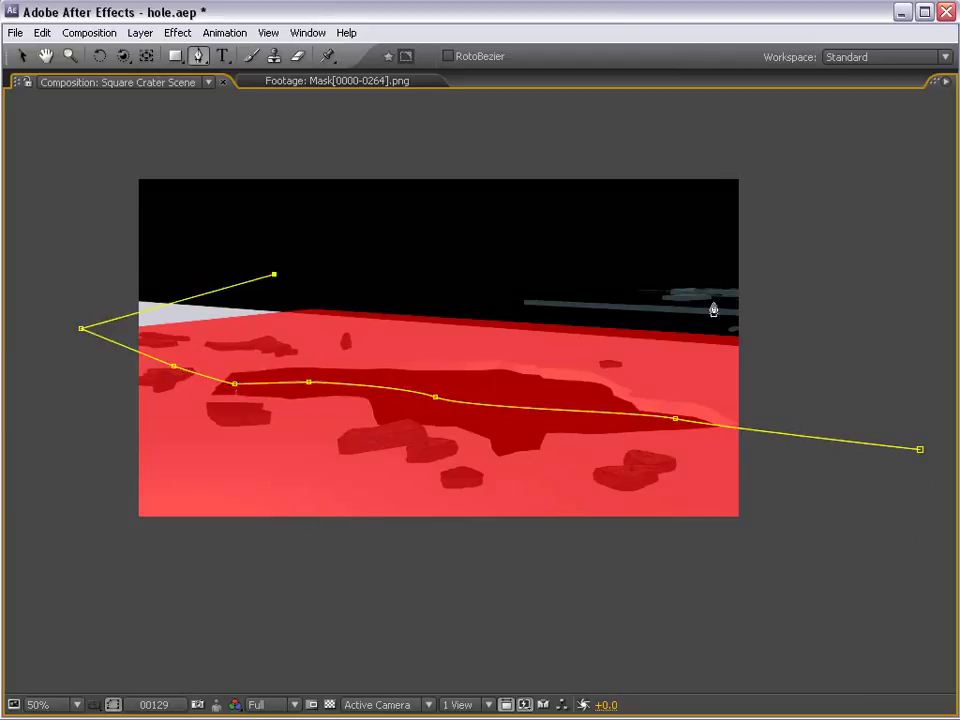
{"action": "left_click", "coordinate": [859, 305]}
{"action": "left_click", "coordinate": [919, 363]}
{"action": "left_click", "coordinate": [919, 450]}
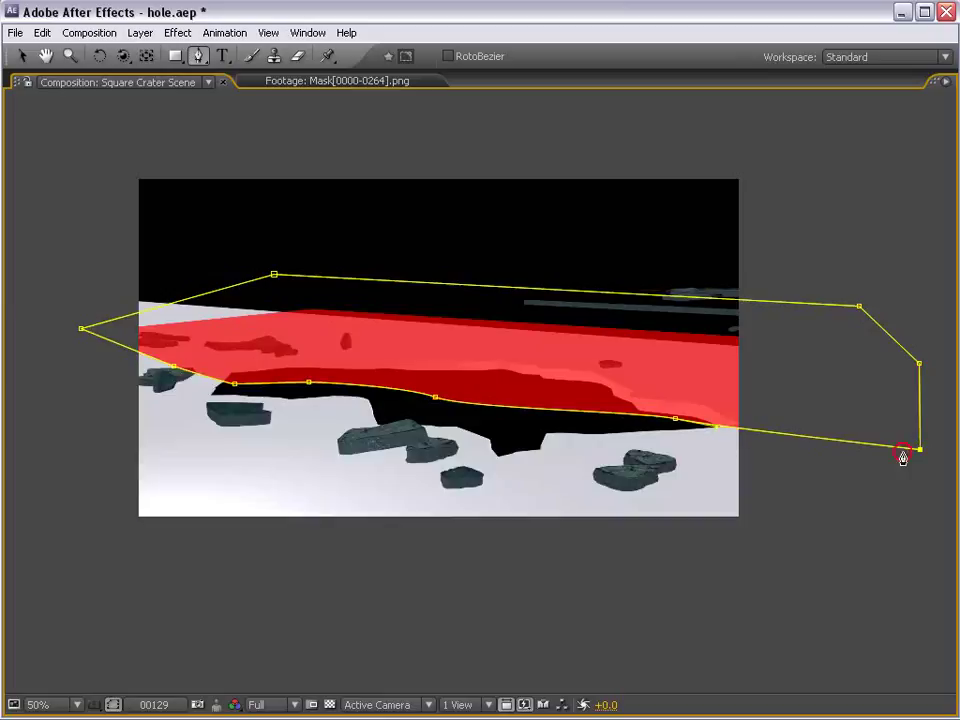
- Fit the view and drag the mask's top-left corner up and outward
{"action": "key", "text": "v"}
{"action": "key", "text": "grave"}
{"action": "key", "text": "comma"}
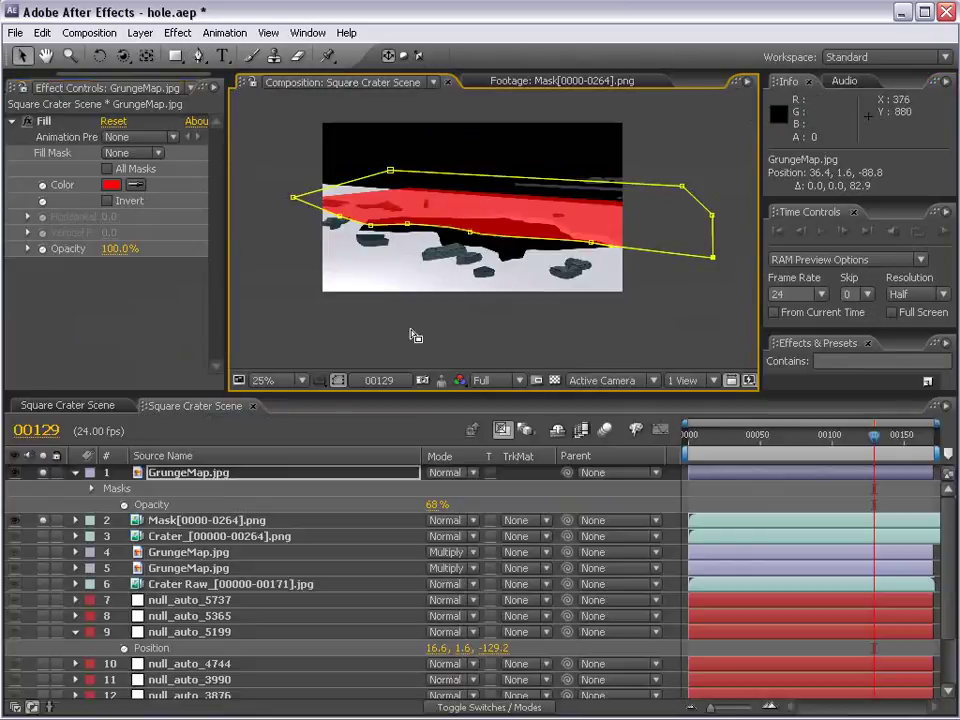
{"action": "left_click_drag", "start_coordinate": [392, 171], "coordinate": [319, 155]}
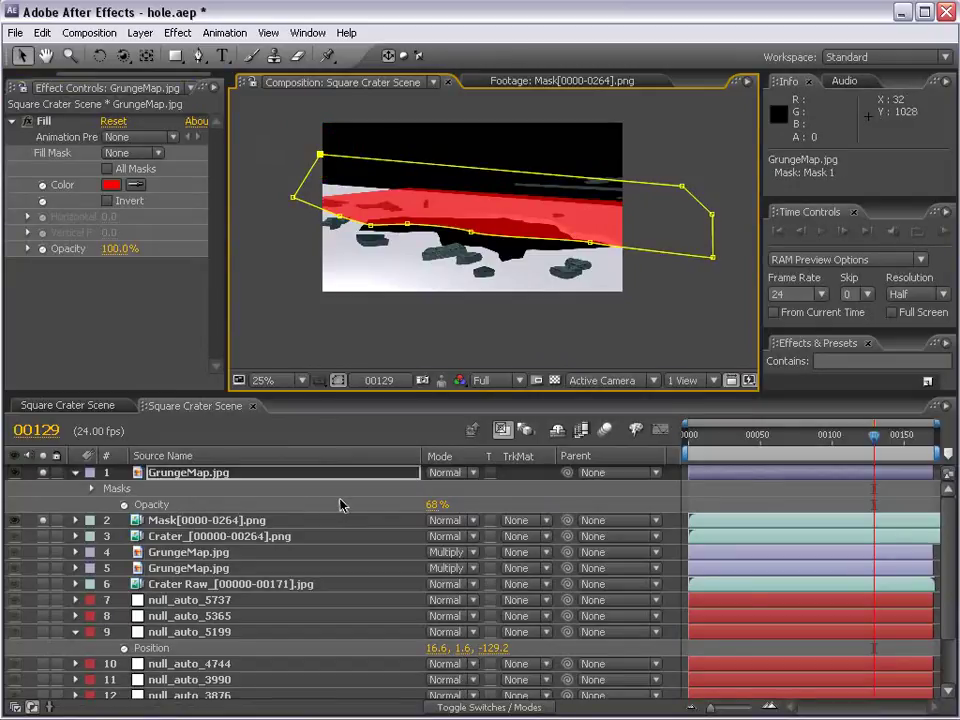
- Set the grunge layer's mask to subtract and scrub the timeline to judge it
{"action": "key", "text": "m"}
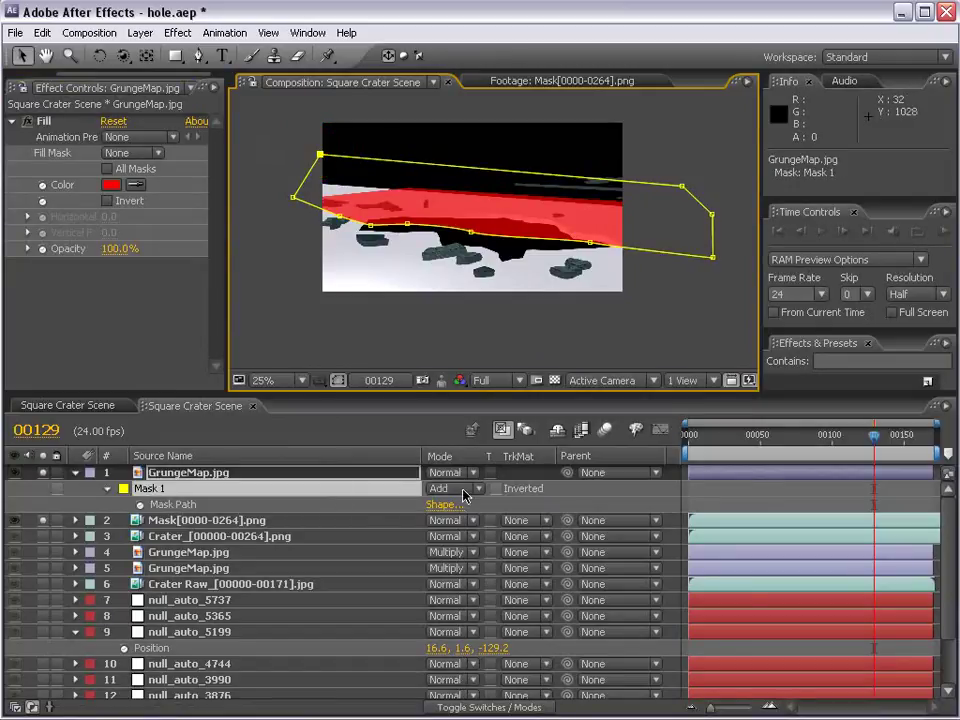
{"action": "left_click", "coordinate": [463, 490]}
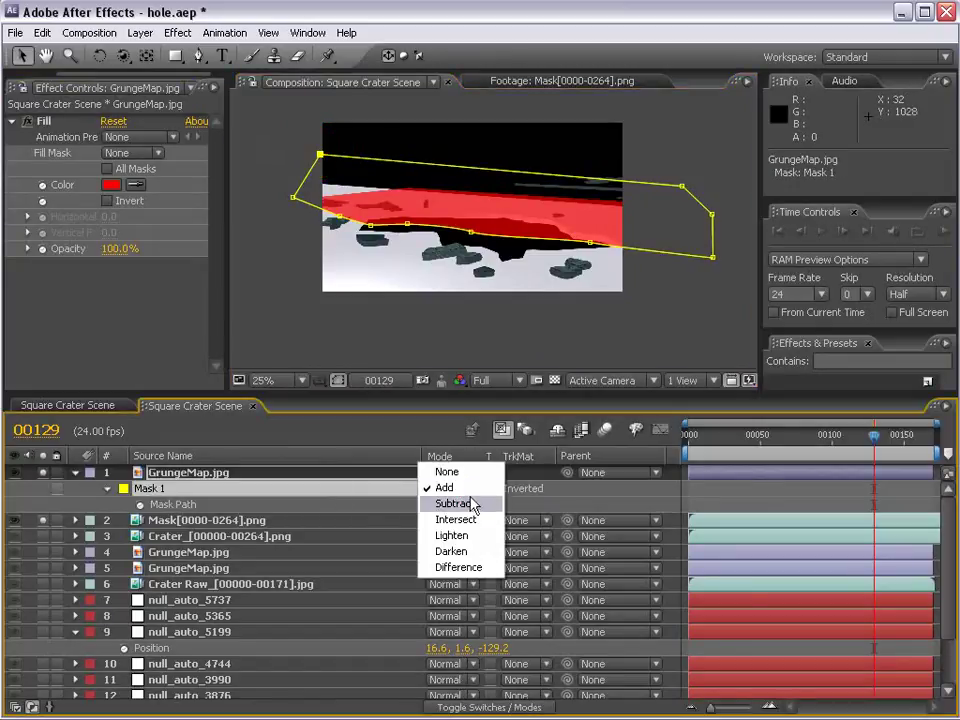
{"action": "left_click", "coordinate": [735, 503]}
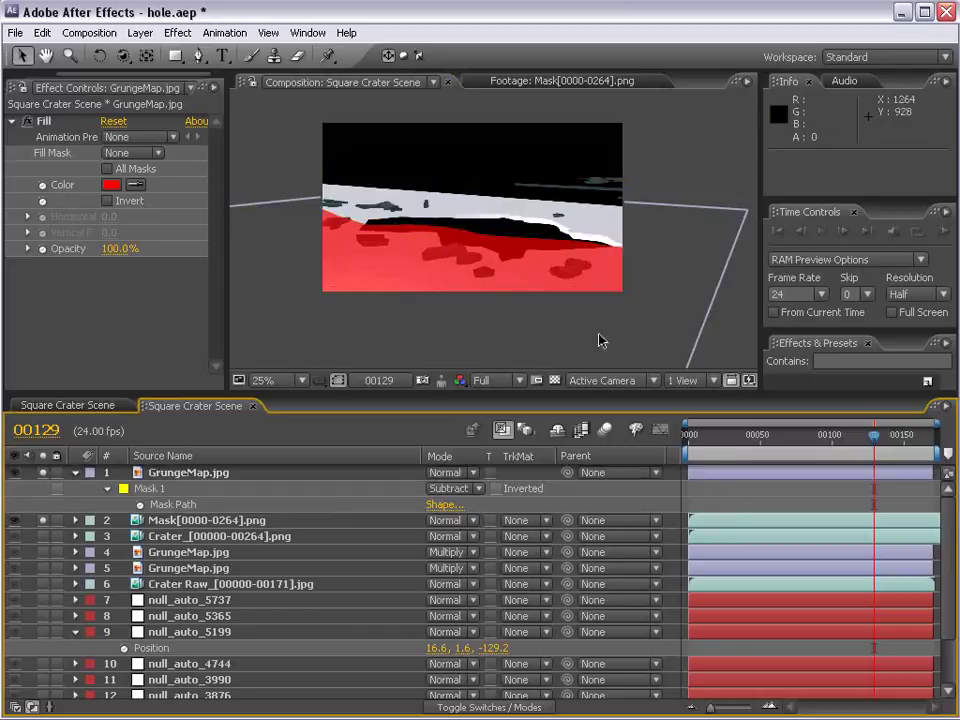
{"action": "left_click_drag", "start_coordinate": [816, 440], "coordinate": [760, 442]}
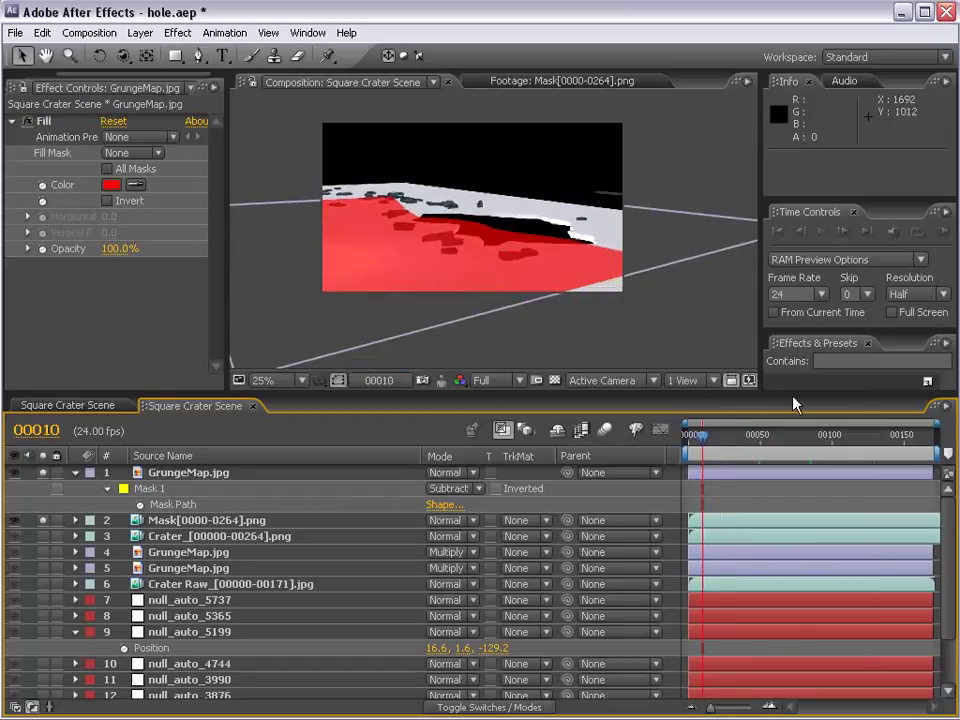
{"action": "left_click_drag", "start_coordinate": [787, 443], "coordinate": [930, 450]}
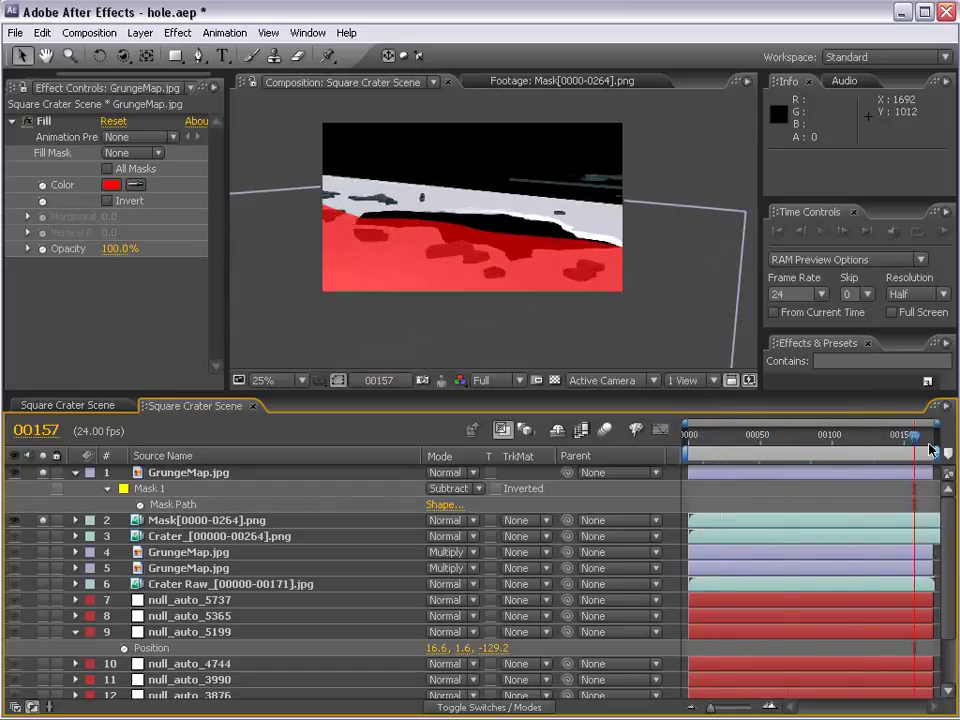
- Set the Mask sequence's track matte to Alpha Matte from the grunge layer above
{"action": "left_click", "coordinate": [206, 521]}
{"action": "left_click", "coordinate": [517, 523]}
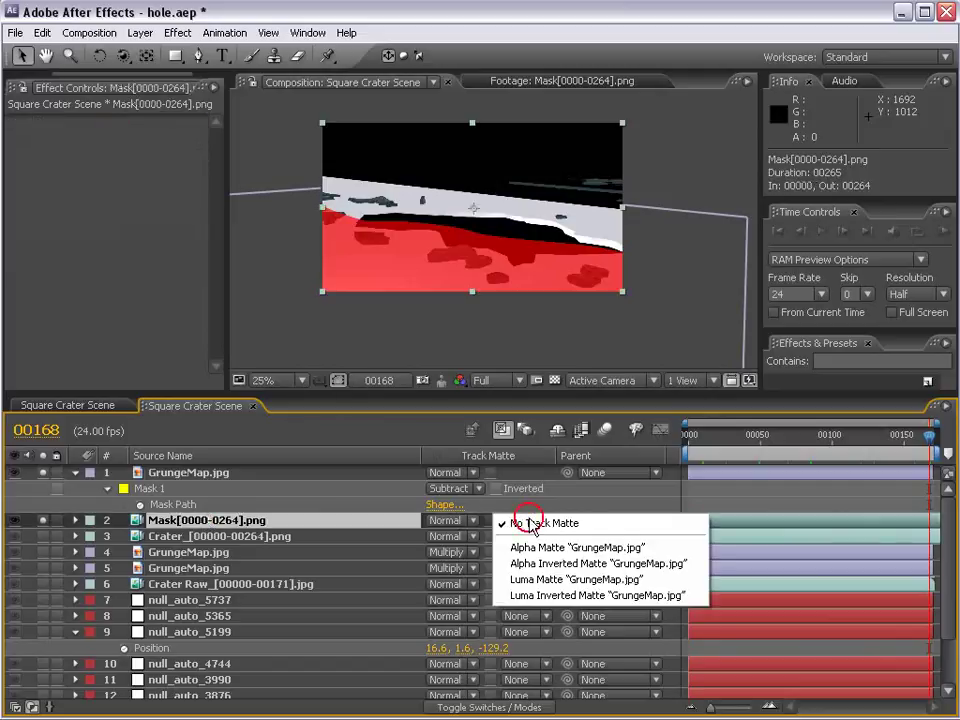
{"action": "left_click", "coordinate": [563, 563]}
{"action": "left_click", "coordinate": [520, 521]}
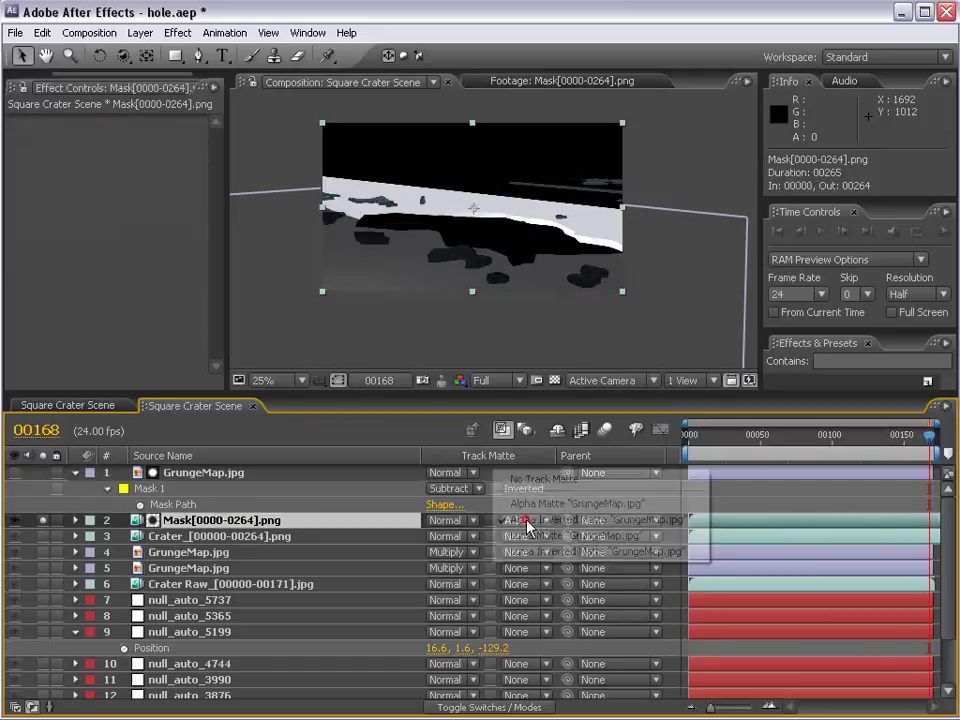
{"action": "left_click", "coordinate": [541, 507]}
- Raise the top grunge layer to 100% opacity and check the matte at several frames
{"action": "left_click", "coordinate": [361, 487]}
{"action": "key", "text": "t"}
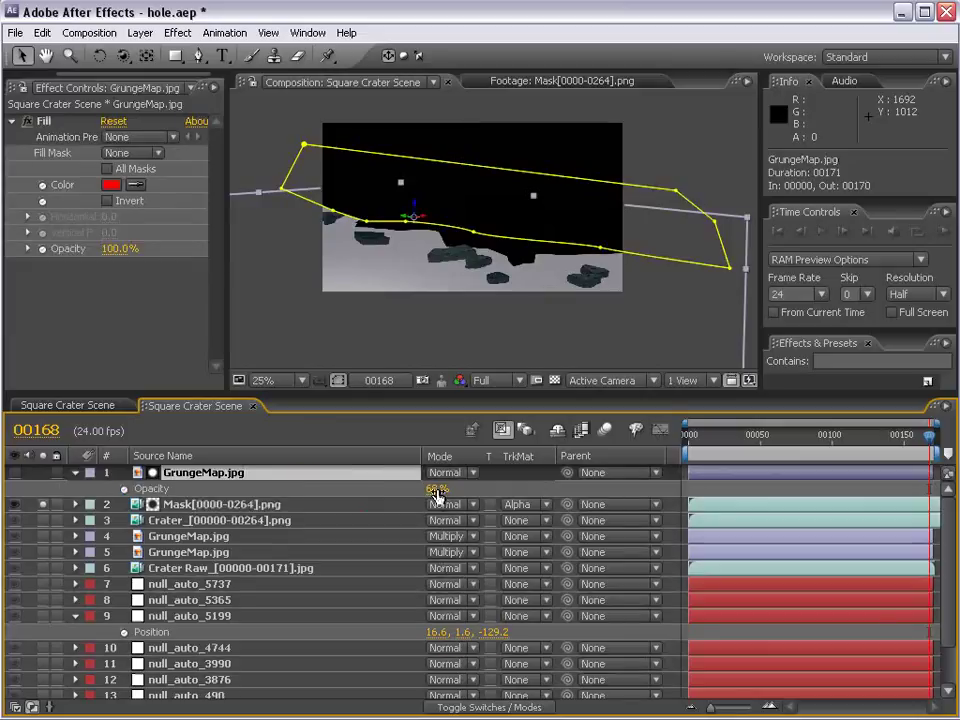
{"action": "left_click_drag", "start_coordinate": [437, 494], "coordinate": [470, 494]}
{"action": "left_click", "coordinate": [741, 490]}
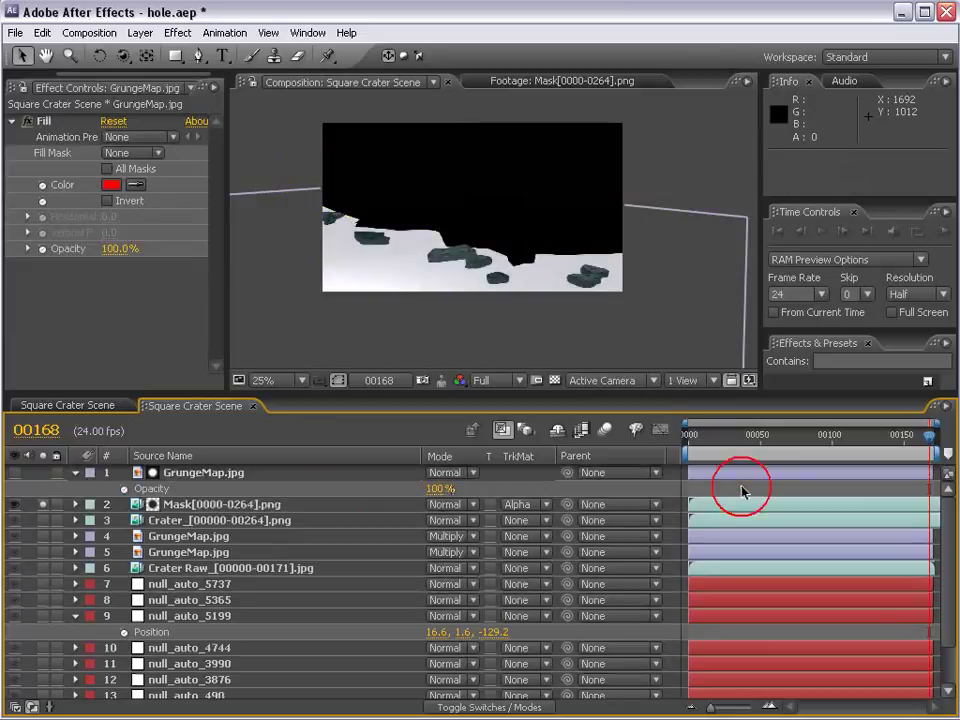
{"action": "key", "text": "grave"}
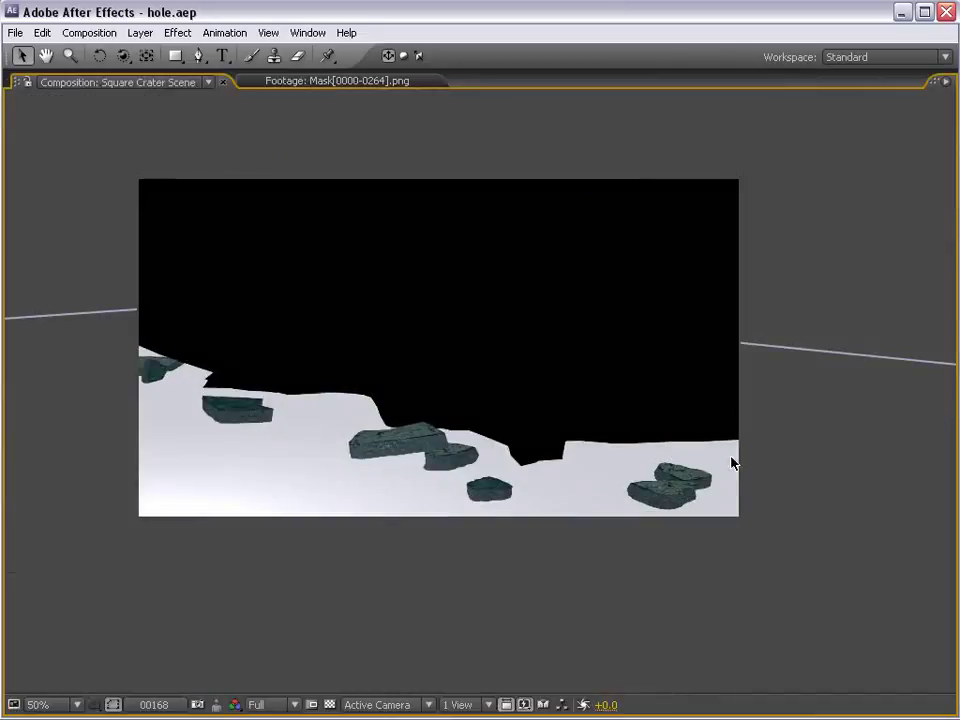
{"action": "key", "text": "grave"}
{"action": "left_click_drag", "start_coordinate": [927, 435], "coordinate": [787, 435]}
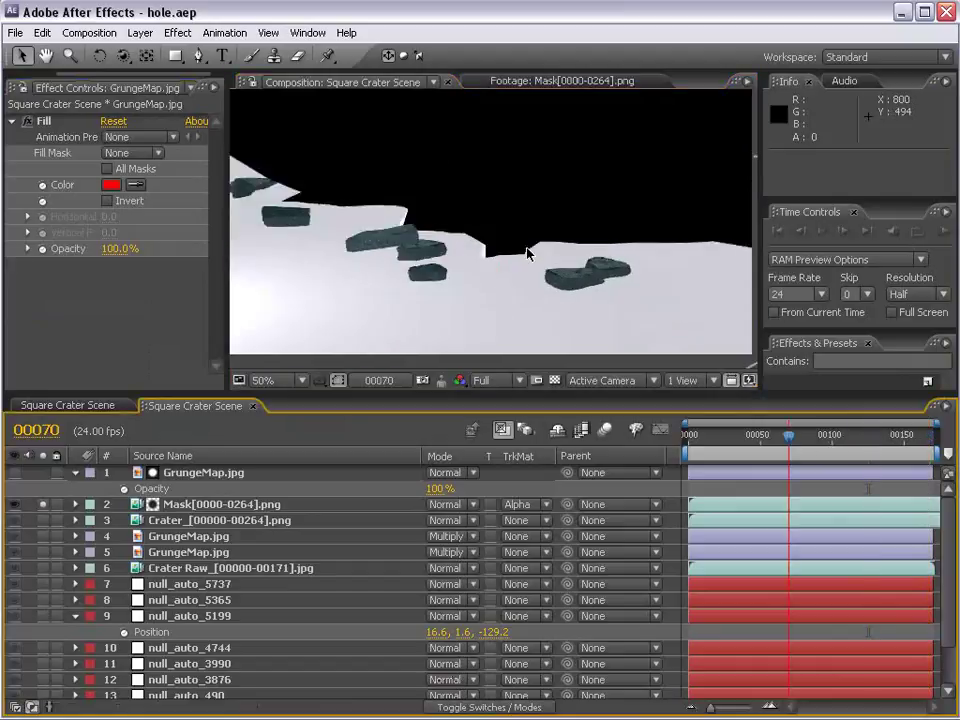
{"action": "scroll", "coordinate": [527, 254], "scroll_direction": "down", "scroll_amount": 1}
{"action": "left_click", "coordinate": [738, 441]}
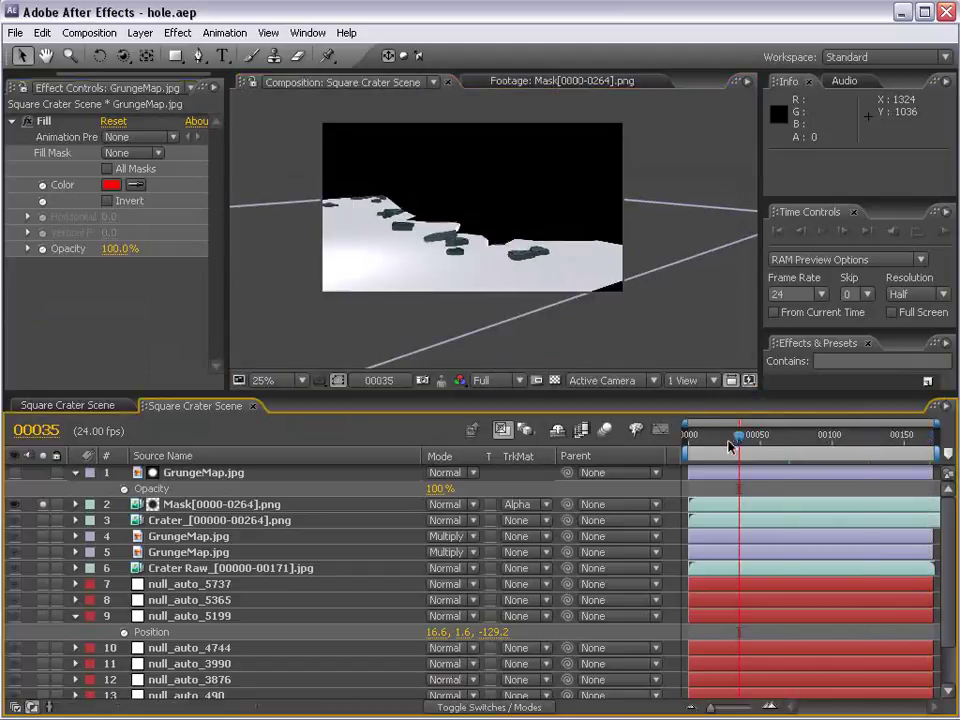
{"action": "left_click", "coordinate": [708, 441]}
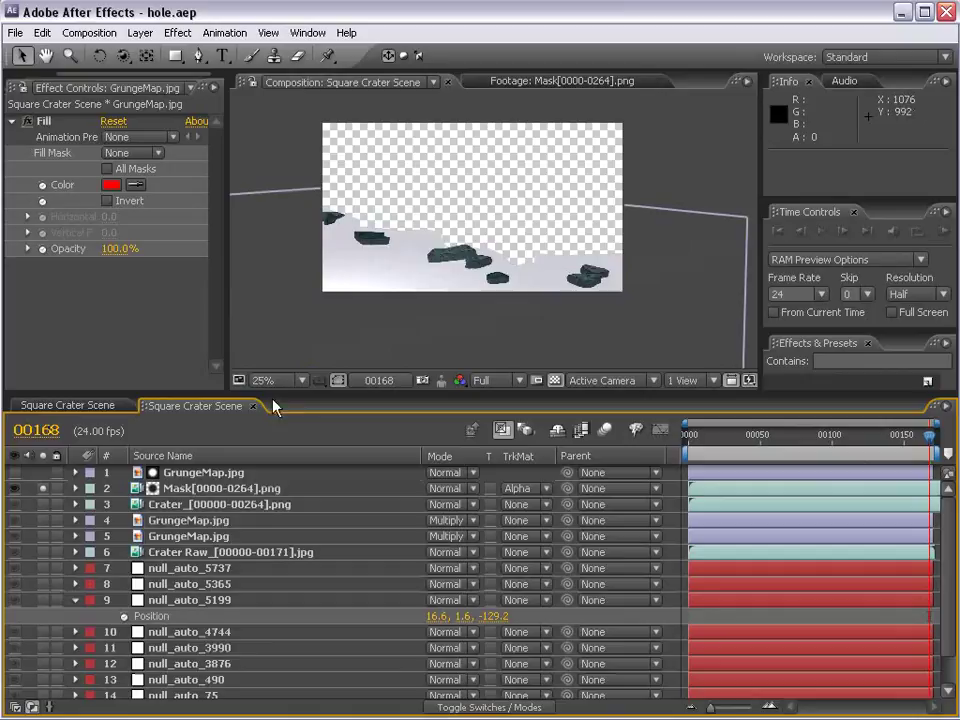
- Duplicate the tracked camera layer and move the copy to the top of the stack
{"action": "left_click", "coordinate": [197, 490]}
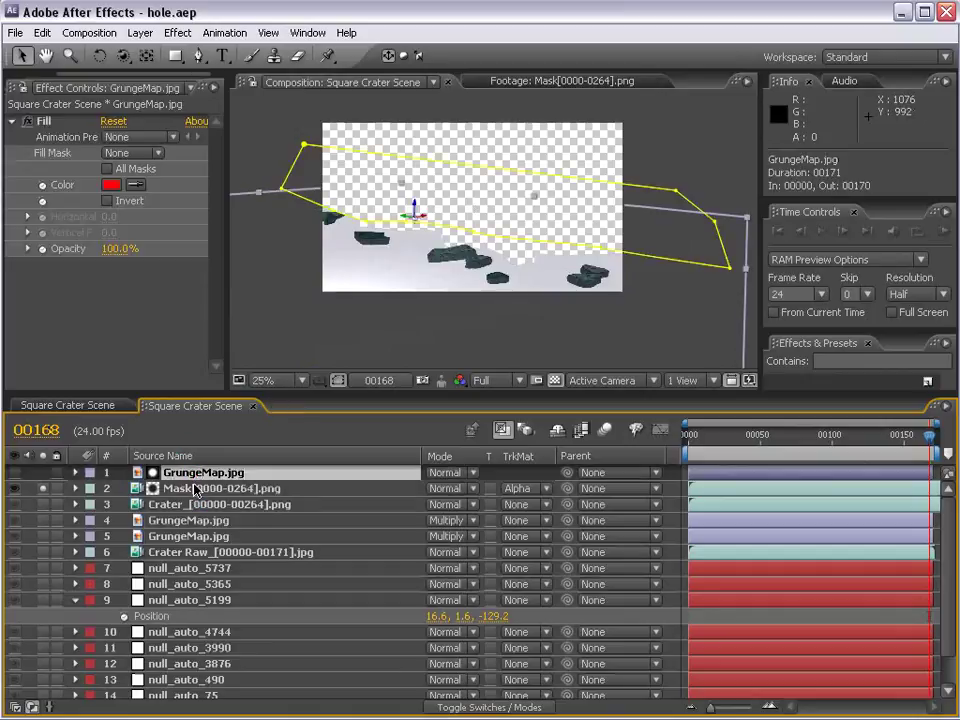
{"action": "left_click", "coordinate": [195, 488], "text": "ctrl"}
{"action": "left_click", "coordinate": [197, 474]}
{"action": "left_click_drag", "start_coordinate": [271, 394], "coordinate": [271, 299]}
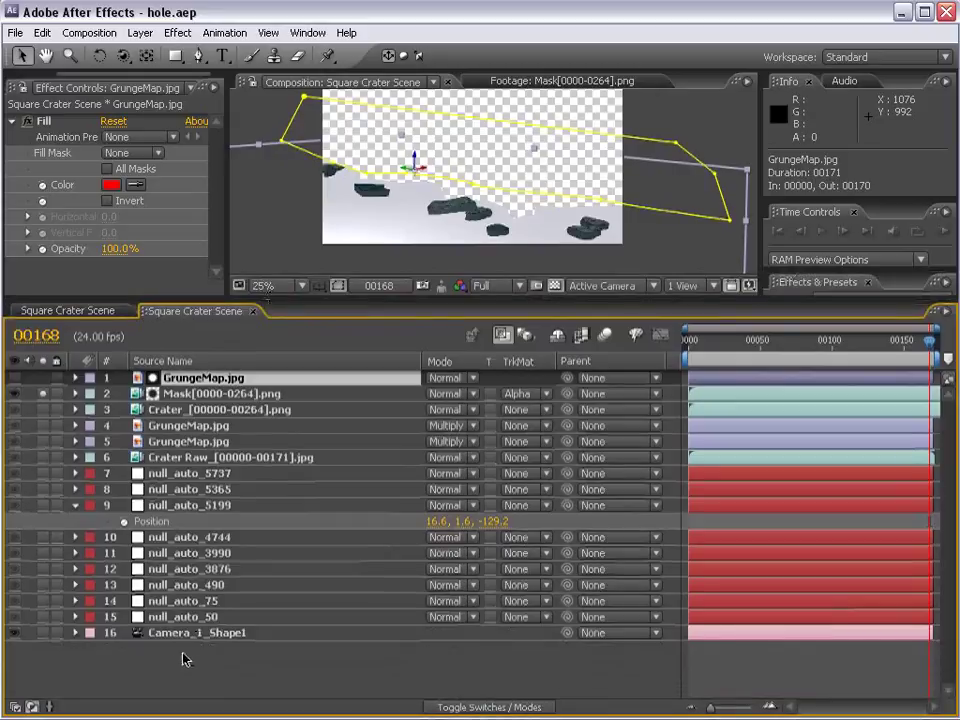
{"action": "left_click", "coordinate": [168, 636]}
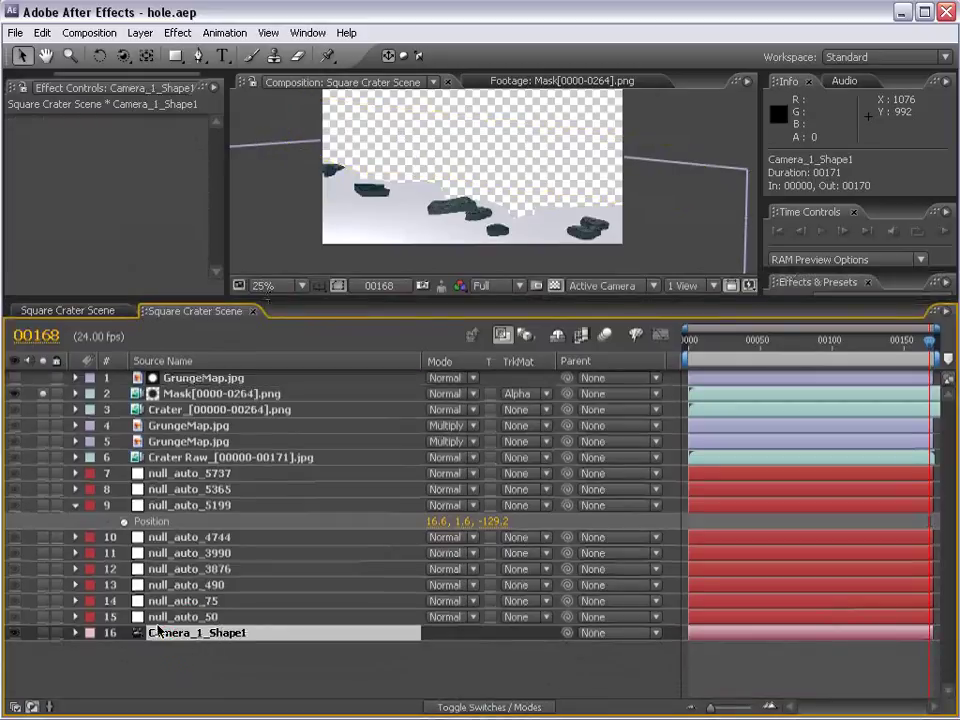
{"action": "left_click", "coordinate": [42, 33]}
{"action": "left_click", "coordinate": [90, 197]}
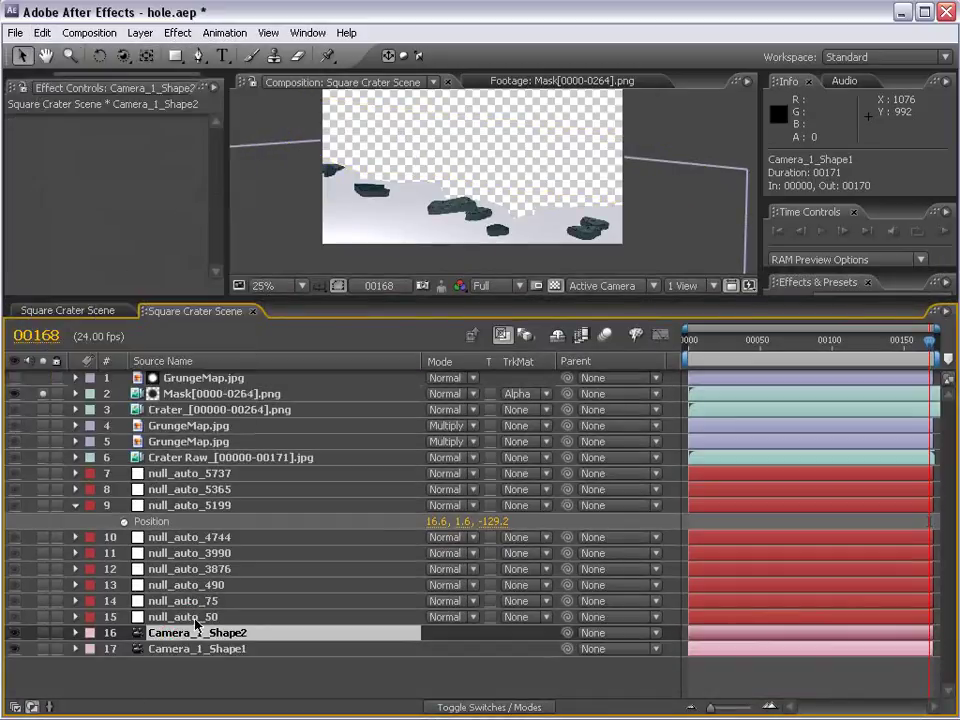
{"action": "left_click_drag", "start_coordinate": [180, 633], "coordinate": [193, 376]}
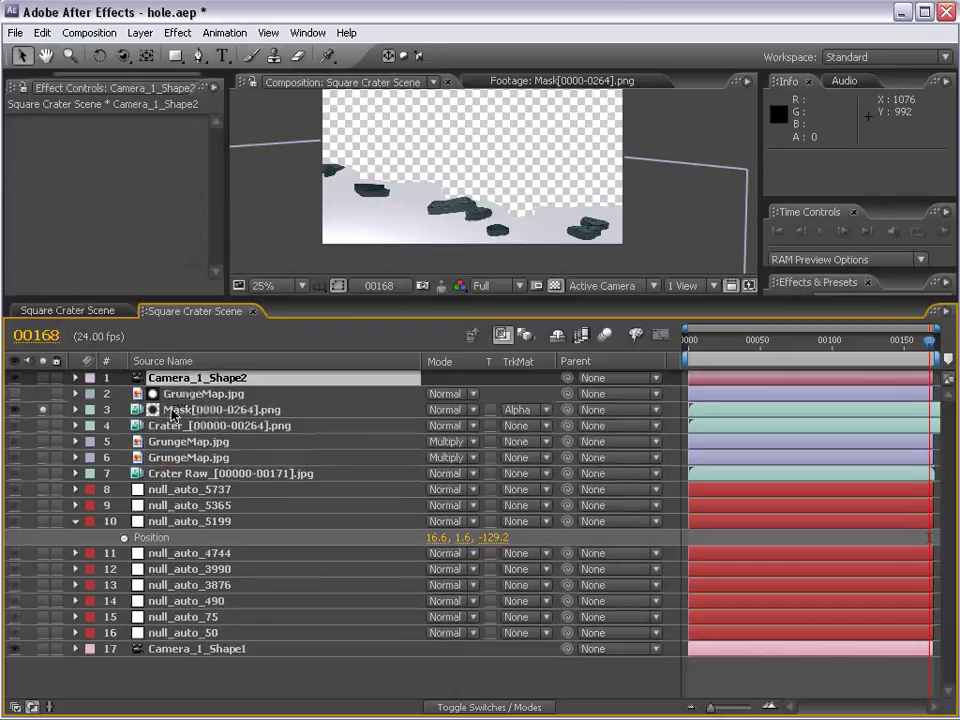
- Pre-compose the camera copy, GrungeMap and Mask layers into 'Mask' and inspect the precomp
{"action": "left_click", "coordinate": [180, 411], "text": "shift"}
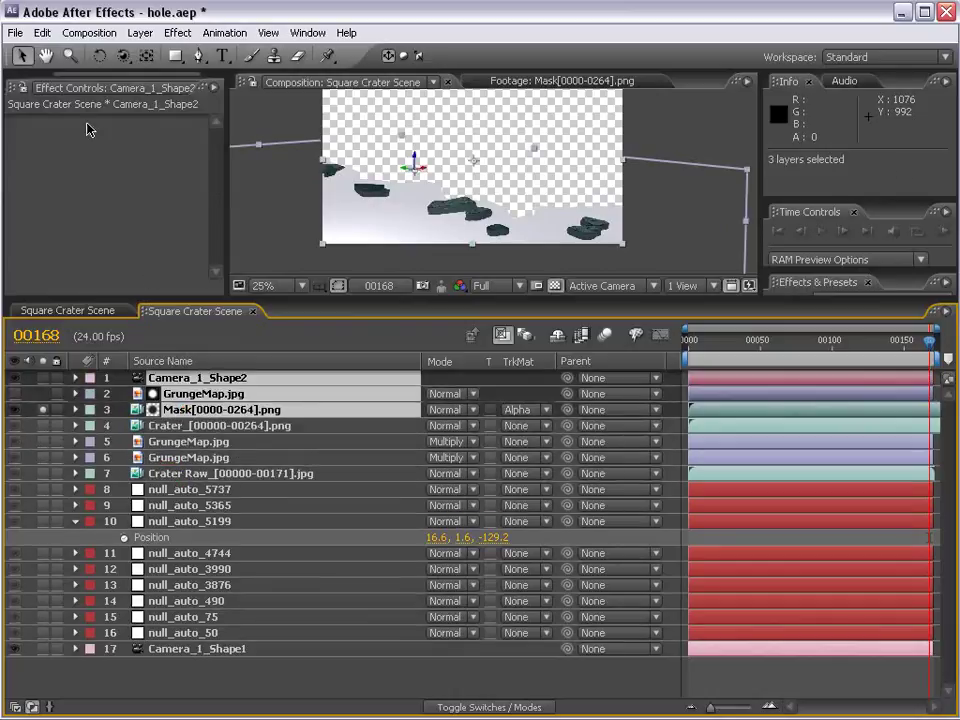
{"action": "left_click", "coordinate": [140, 33]}
{"action": "left_click", "coordinate": [195, 590]}
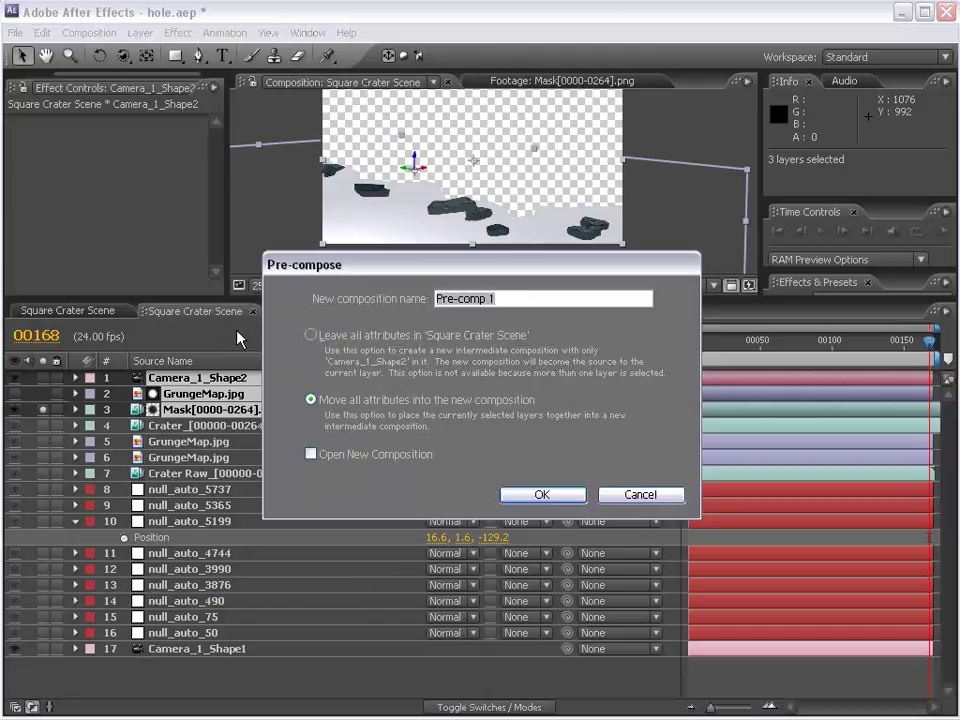
{"action": "type", "text": "Mask"}
{"action": "key", "text": "Return"}
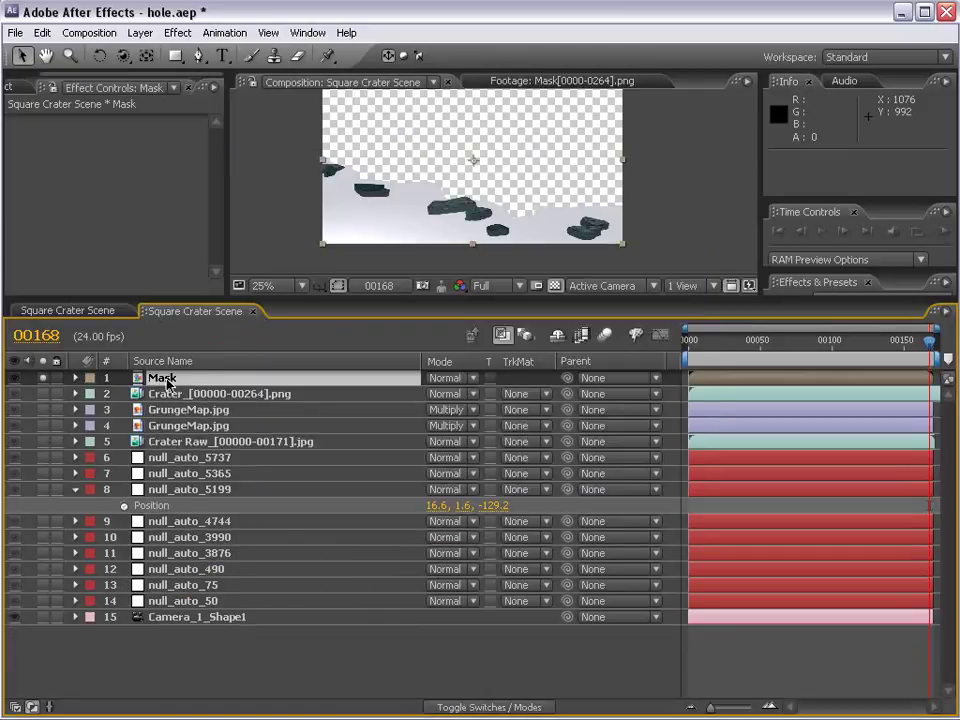
{"action": "double_click", "coordinate": [167, 380]}
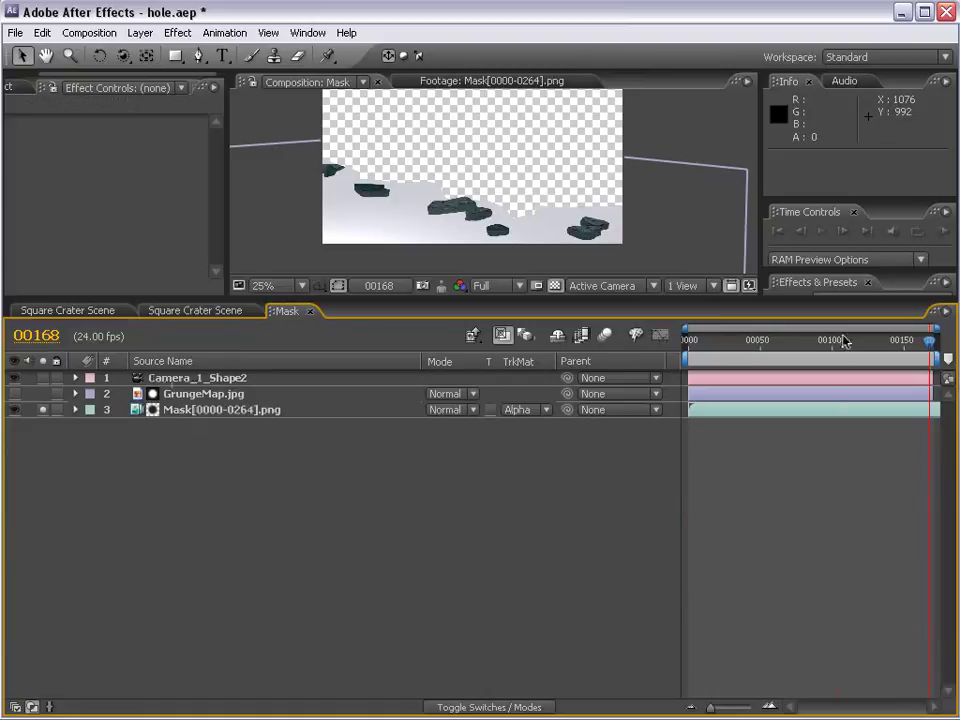
{"action": "left_click_drag", "start_coordinate": [808, 348], "coordinate": [688, 342]}
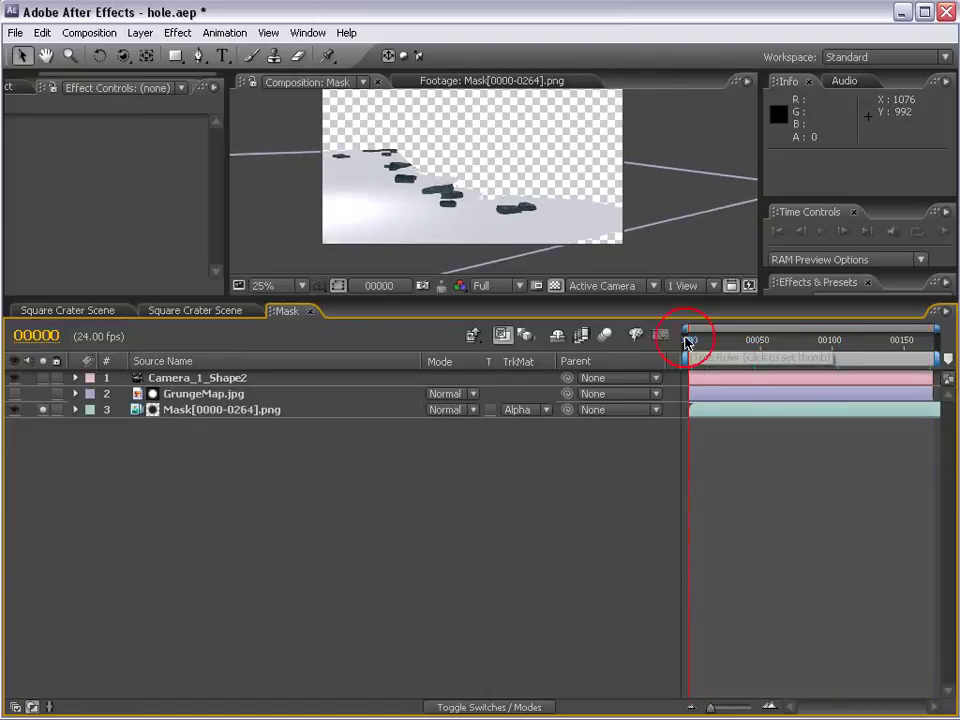
{"action": "left_click", "coordinate": [311, 314]}
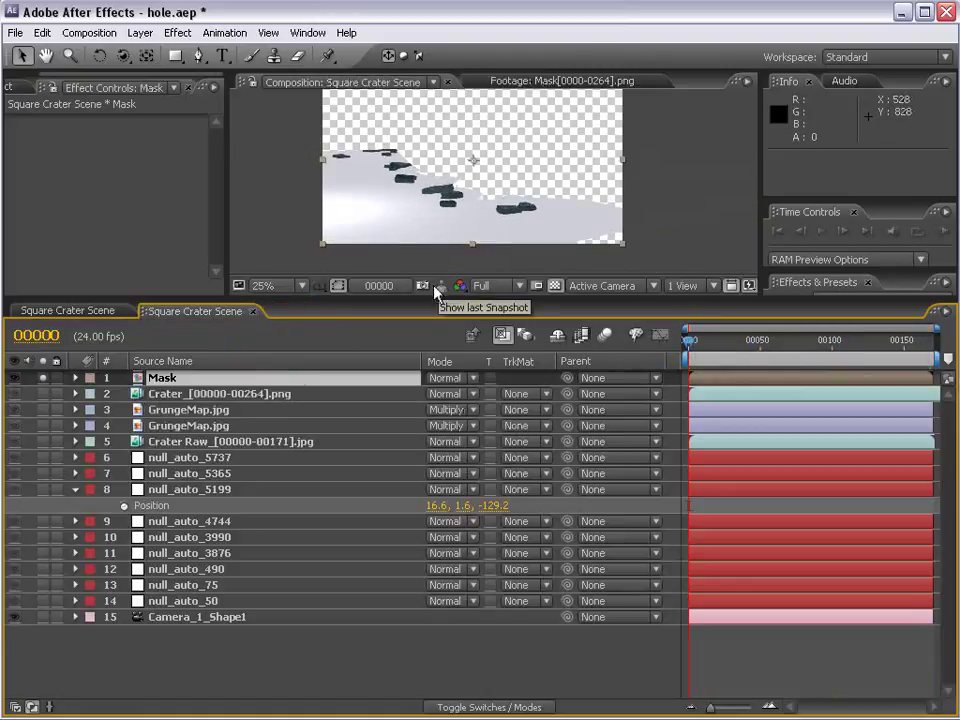
- Save the project and drag Real Smoke.mov into the crater scene
{"action": "left_click_drag", "start_coordinate": [420, 305], "coordinate": [420, 371]}
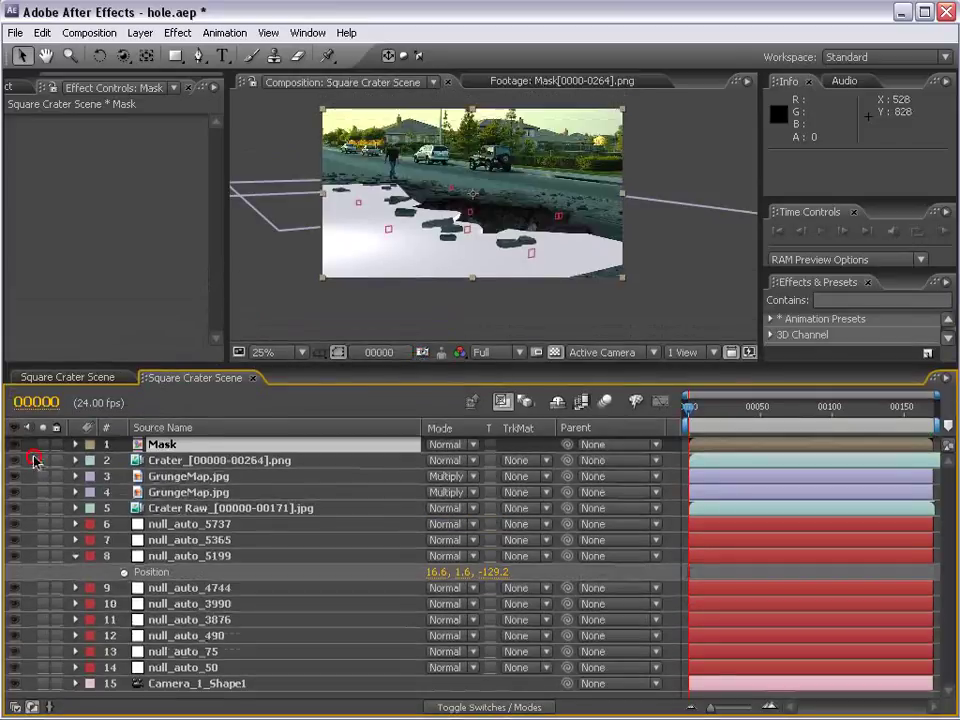
{"action": "key", "text": "ctrl+s"}
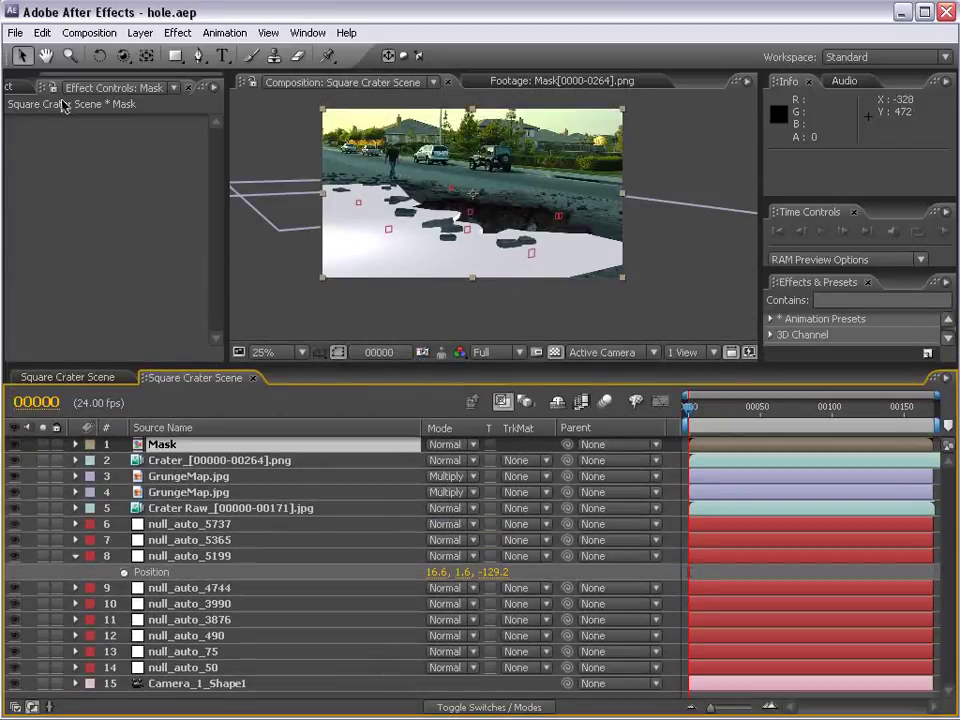
{"action": "left_click", "coordinate": [30, 87]}
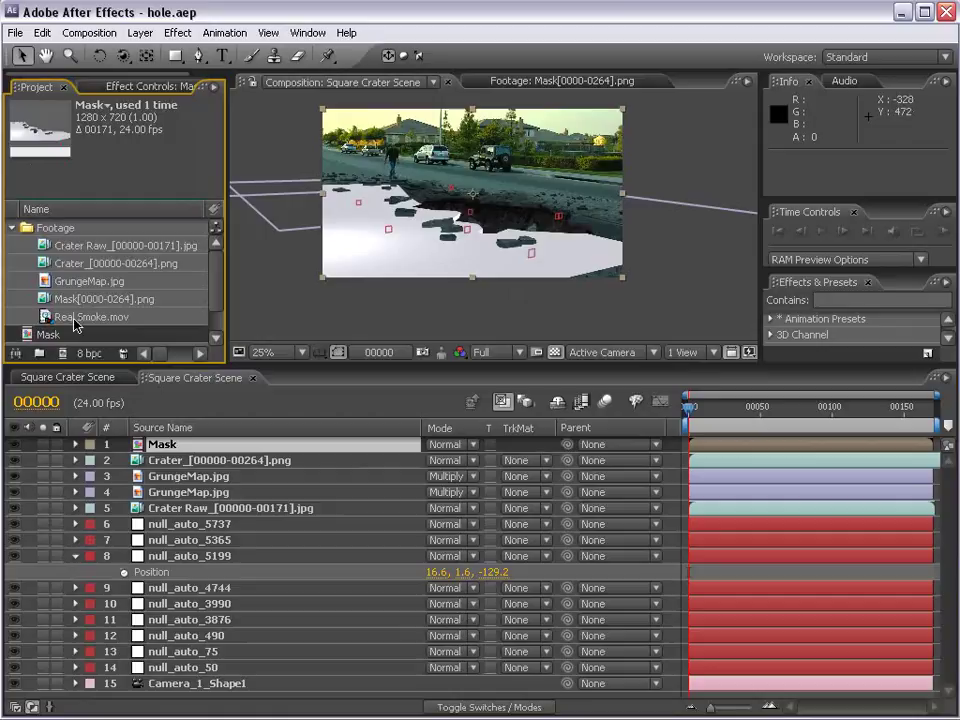
{"action": "left_click", "coordinate": [53, 318]}
{"action": "scroll", "coordinate": [495, 208], "scroll_direction": "up", "scroll_amount": 2}
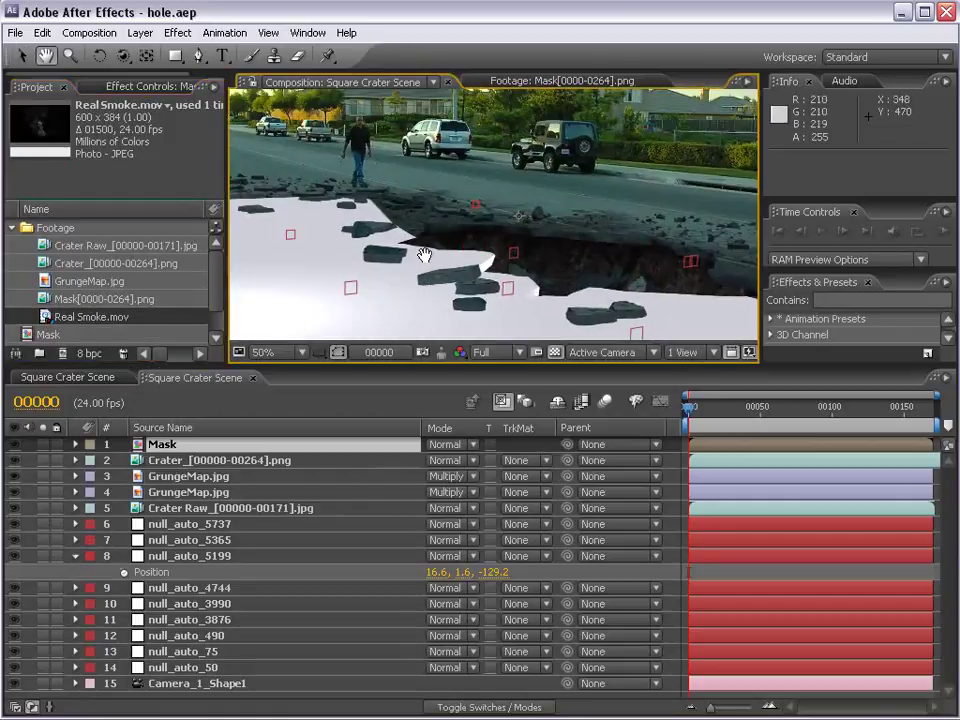
{"action": "mouse_move", "coordinate": [90, 317]}
{"action": "left_mouse_down"}
{"action": "mouse_move", "coordinate": [549, 227]}
{"action": "mouse_move", "coordinate": [525, 214]}
{"action": "left_mouse_up"}
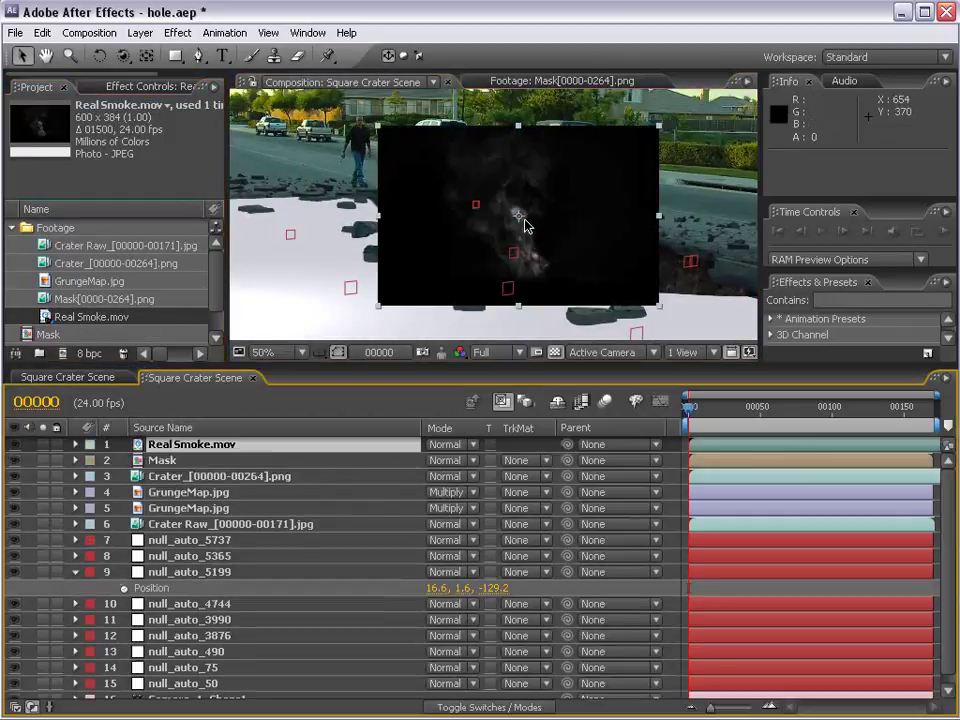
- Enable the 3D switch on the Real Smoke layer
{"action": "key", "text": "F4"}
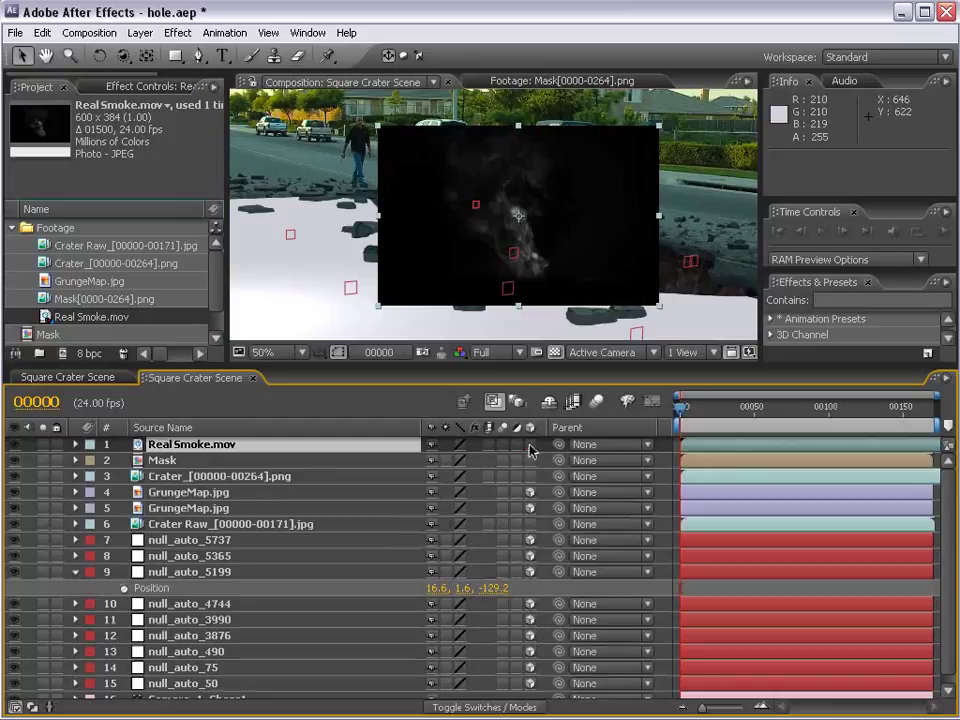
{"action": "left_click", "coordinate": [530, 445]}
{"action": "scroll", "coordinate": [674, 287], "scroll_direction": "down", "scroll_amount": 2}
{"action": "scroll", "coordinate": [674, 287], "scroll_direction": "down", "scroll_amount": 1}
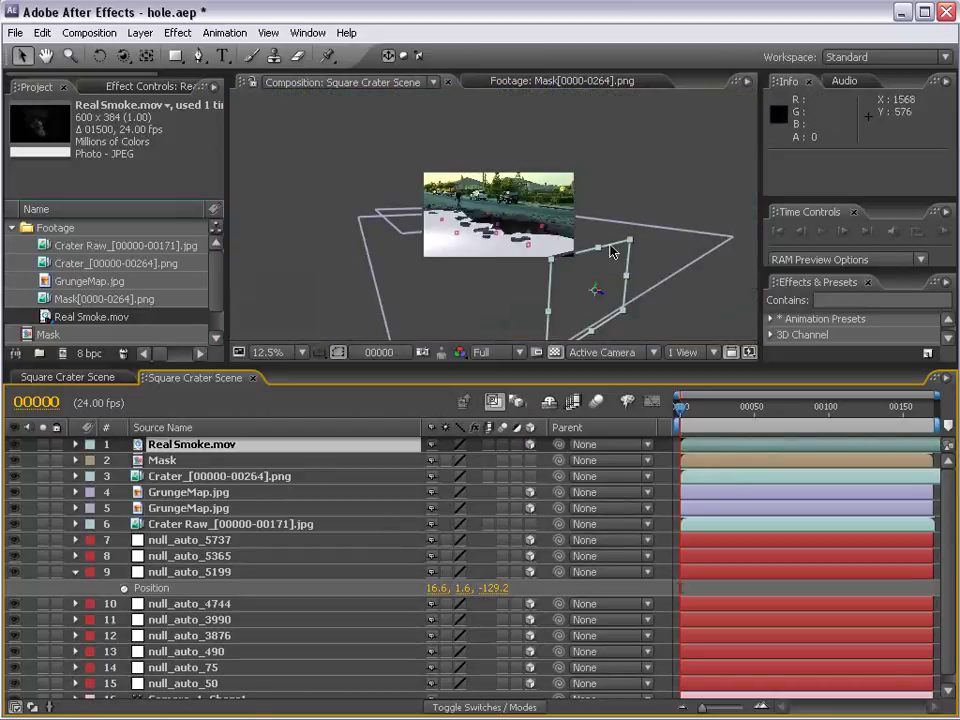
- Copy null_auto_5199's Position values and select the Real Smoke layer
{"action": "left_click", "coordinate": [154, 589]}
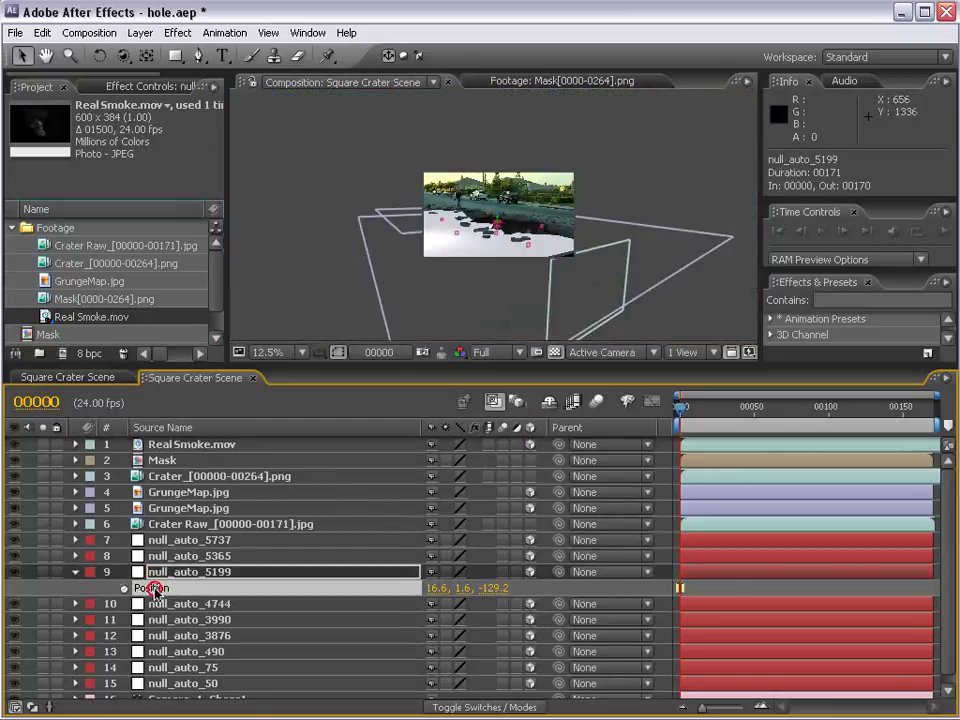
{"action": "scroll", "coordinate": [435, 302], "scroll_direction": "up", "scroll_amount": 2}
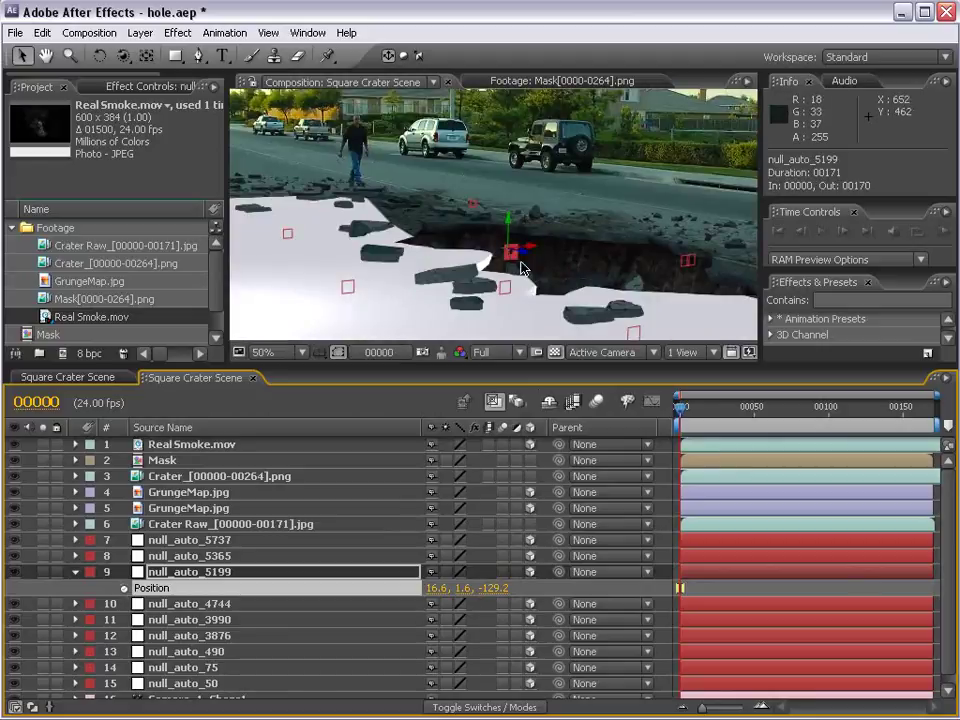
{"action": "left_click", "coordinate": [171, 601]}
{"action": "left_click", "coordinate": [157, 588]}
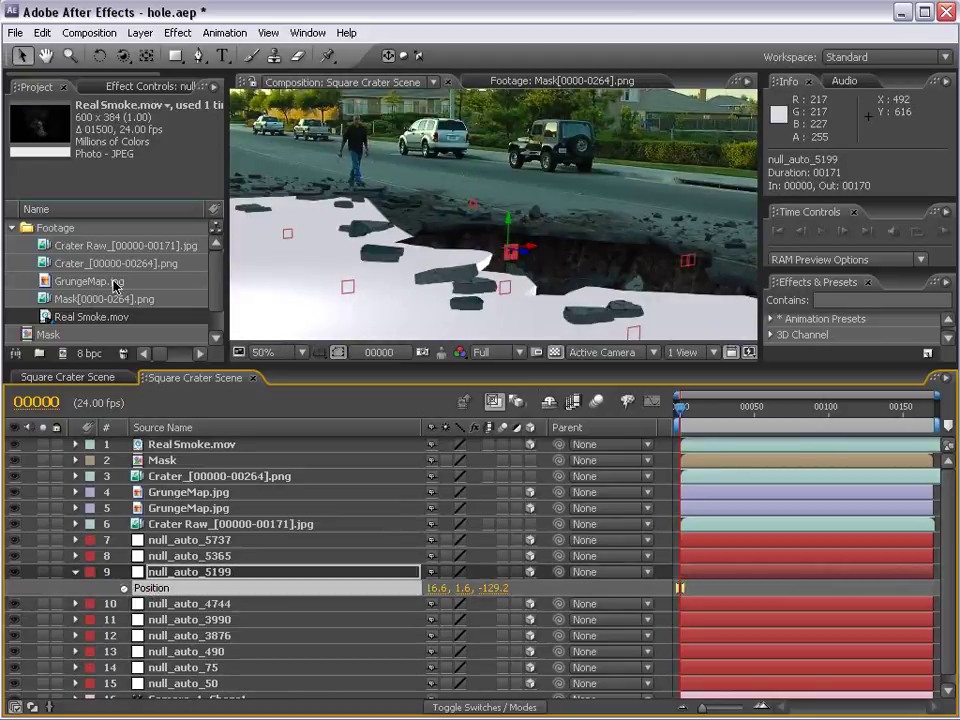
{"action": "left_click", "coordinate": [42, 33]}
{"action": "left_click", "coordinate": [62, 124]}
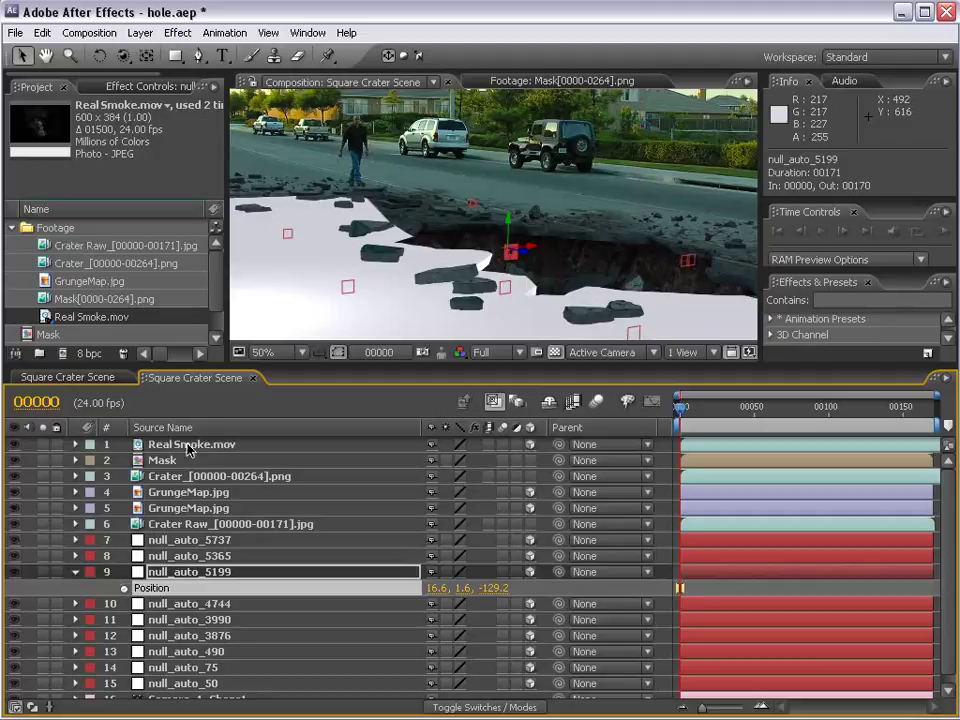
{"action": "left_click", "coordinate": [404, 257]}
{"action": "scroll", "coordinate": [404, 257], "scroll_direction": "down", "scroll_amount": 2}
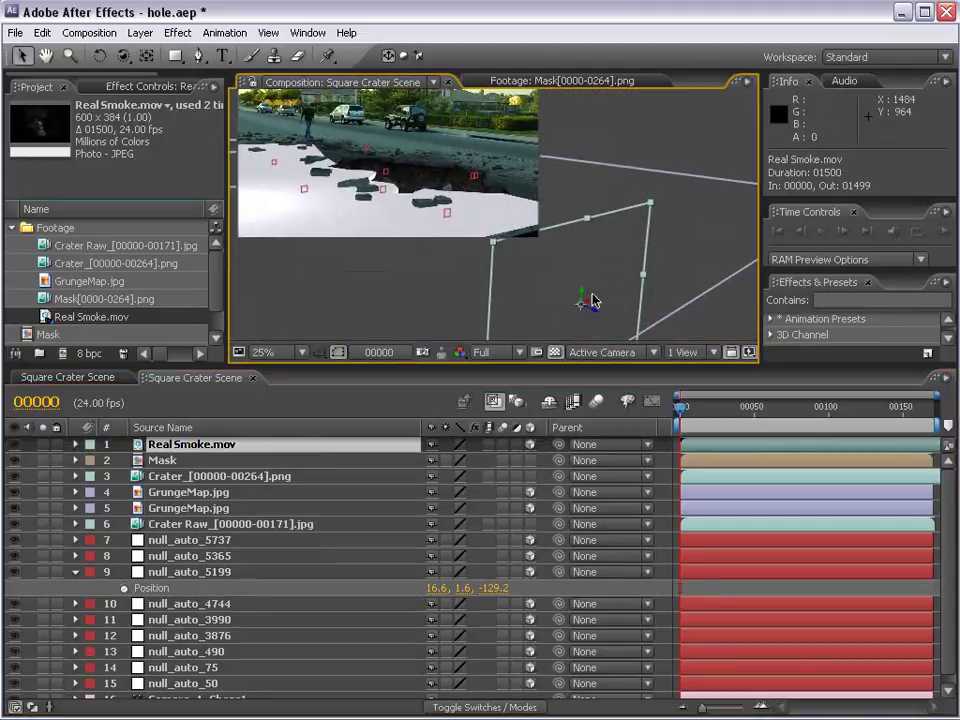
- Zoom in and drag Real Smoke's anchor point down to the plume's base with Pan Behind
{"action": "key", "text": "h"}
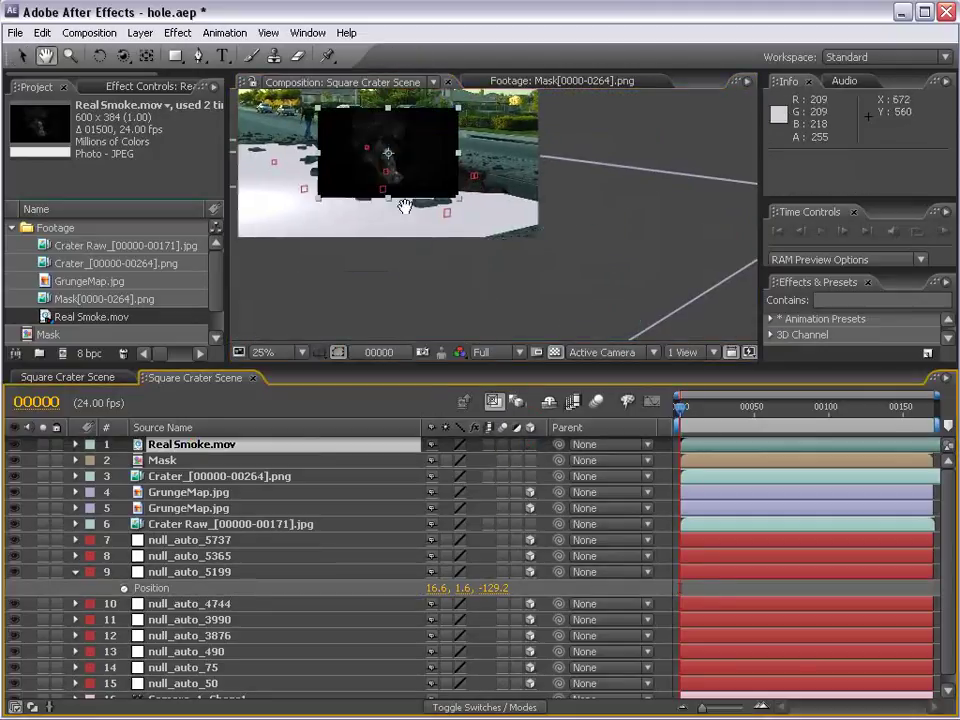
{"action": "scroll", "coordinate": [403, 208], "scroll_direction": "up", "scroll_amount": 2}
{"action": "left_click_drag", "start_coordinate": [519, 257], "coordinate": [456, 190]}
{"action": "scroll", "coordinate": [456, 190], "scroll_direction": "up", "scroll_amount": 2}
{"action": "key", "text": "v"}
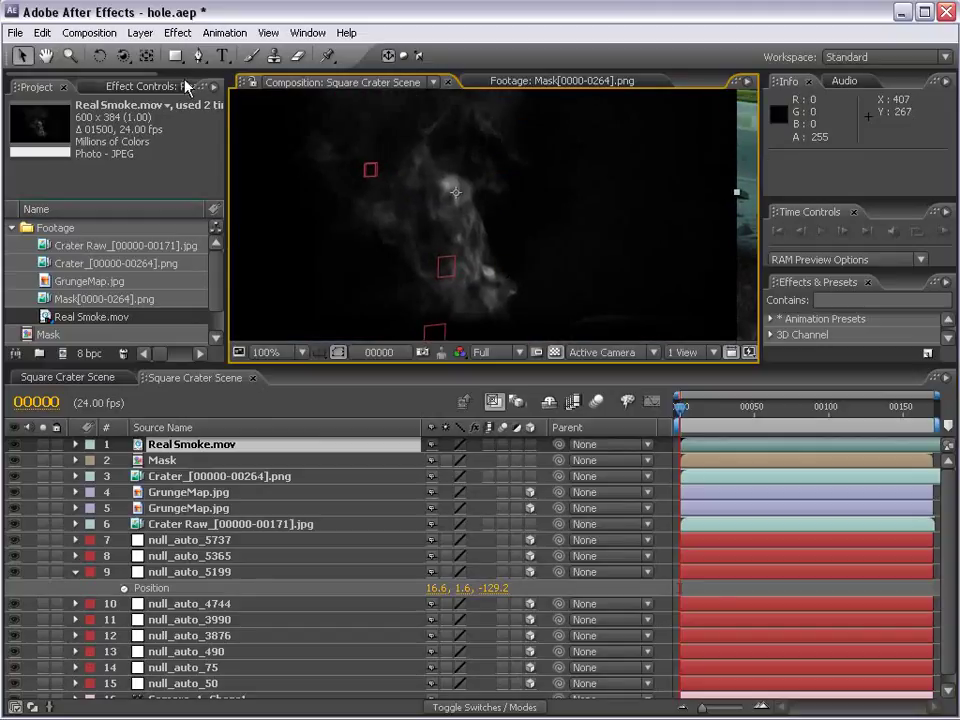
{"action": "left_click", "coordinate": [152, 61]}
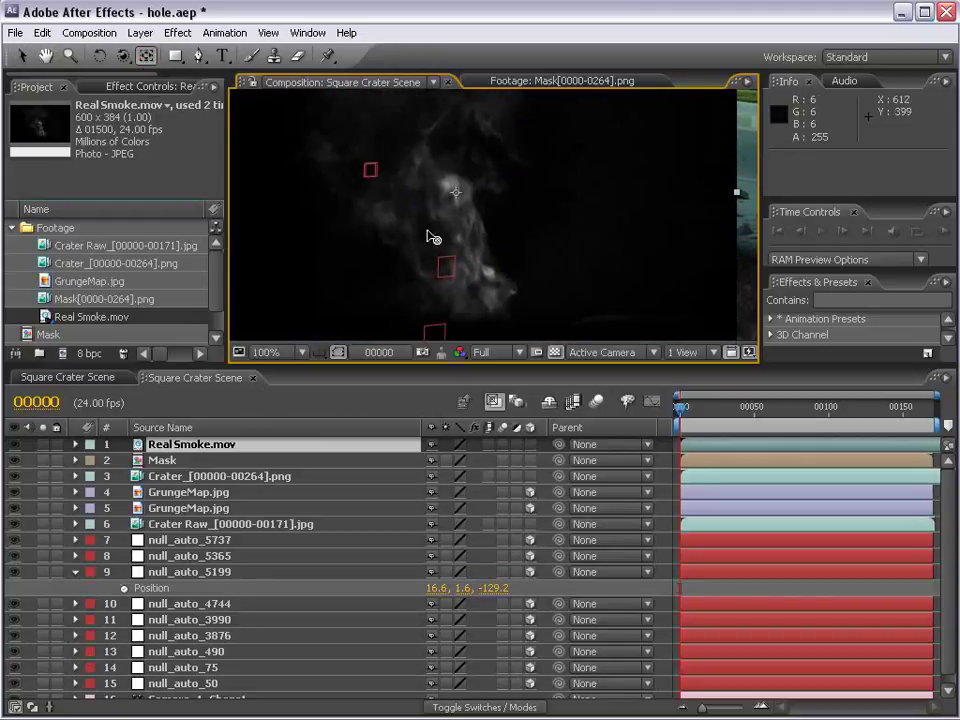
{"action": "left_click_drag", "start_coordinate": [456, 195], "coordinate": [480, 316]}
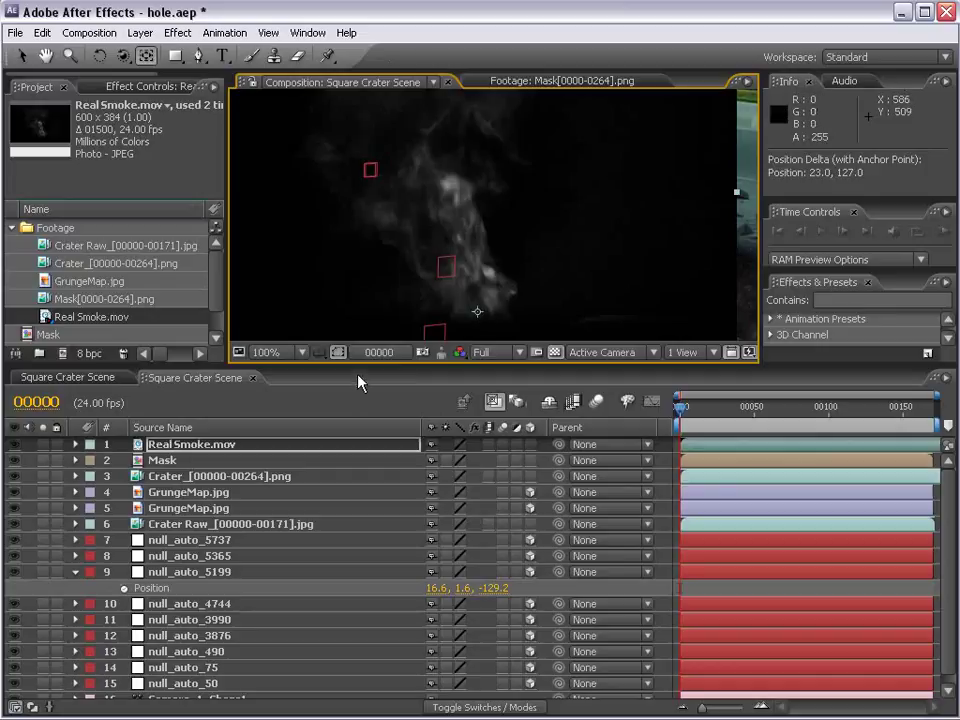
{"action": "key", "text": "comma"}
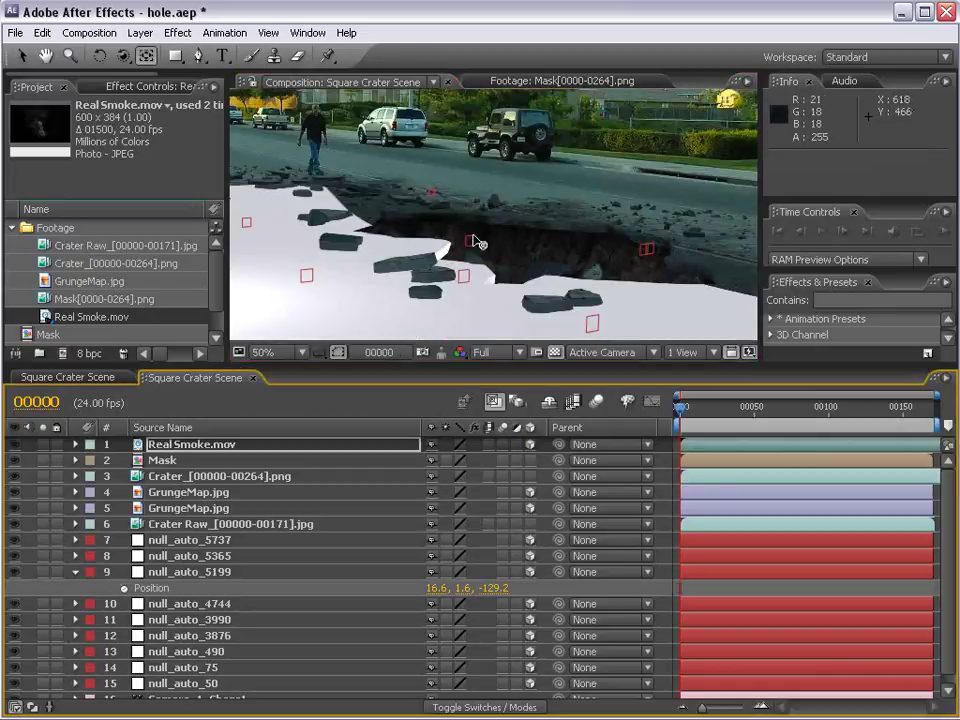
{"action": "left_click", "coordinate": [172, 453]}
- Paste the null's tracked position onto Real Smoke.mov's Position
{"action": "key", "text": "p"}
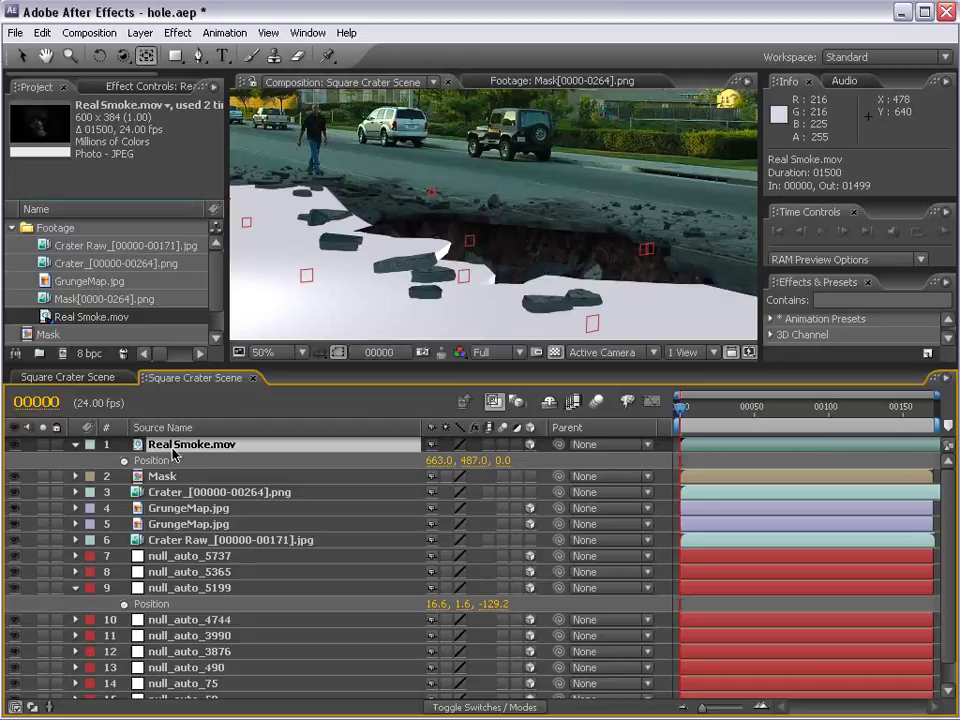
{"action": "left_click", "coordinate": [171, 460]}
{"action": "left_click", "coordinate": [42, 33]}
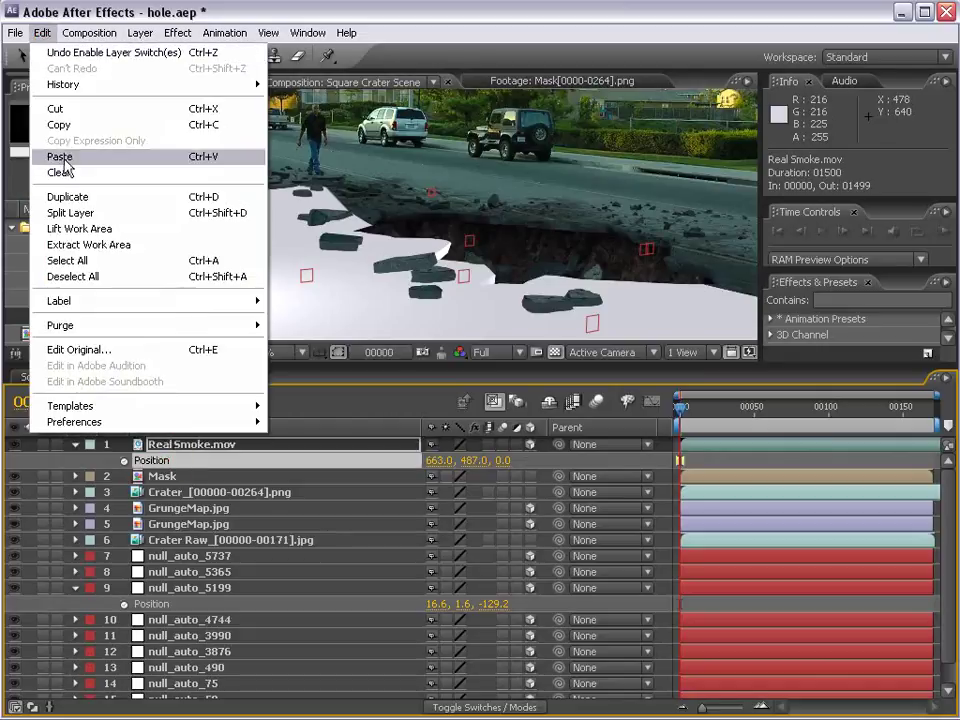
{"action": "left_click", "coordinate": [59, 156]}
{"action": "key", "text": "comma"}
{"action": "key", "text": "comma"}
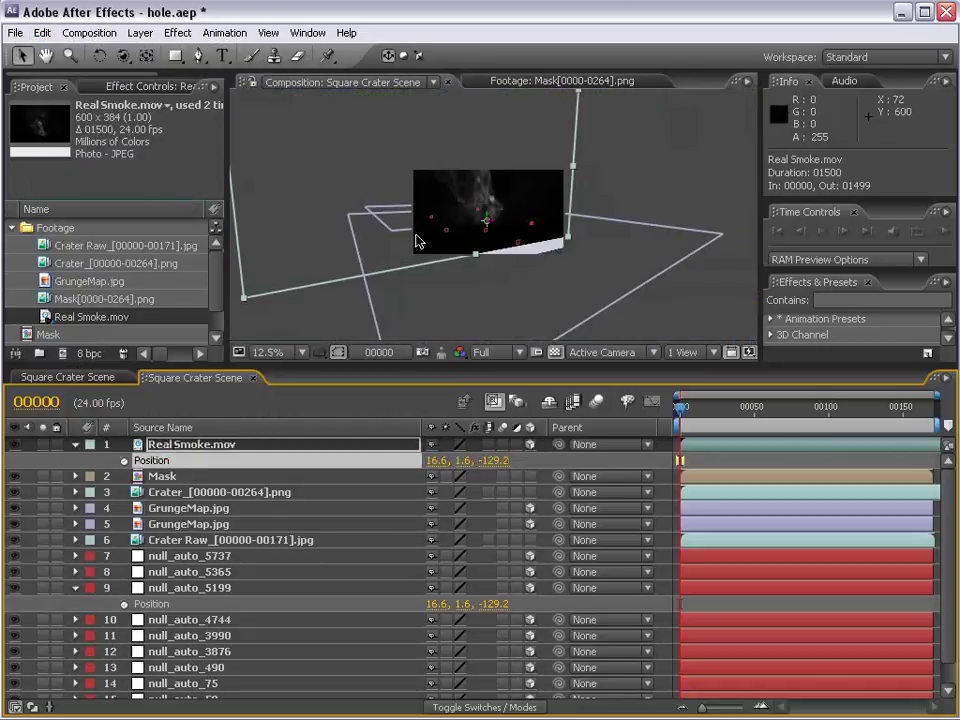
- Scale Real Smoke.mov to 45% and set its blending mode to Screen
{"action": "key", "text": "s"}
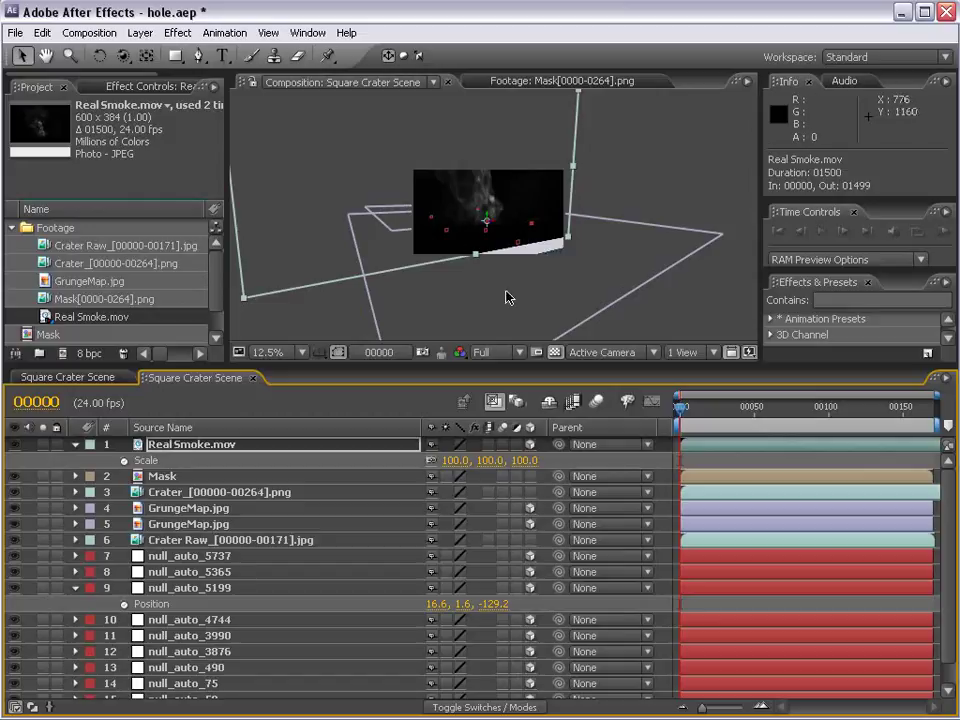
{"action": "left_click_drag", "start_coordinate": [493, 460], "coordinate": [410, 452]}
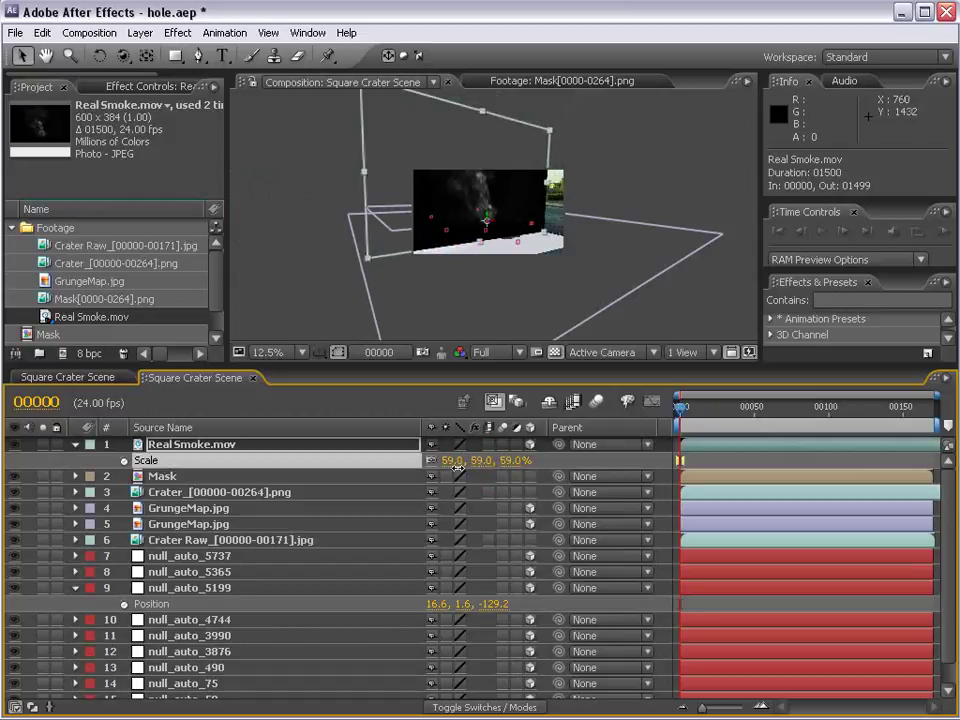
{"action": "key", "text": "F4"}
{"action": "left_click", "coordinate": [448, 444]}
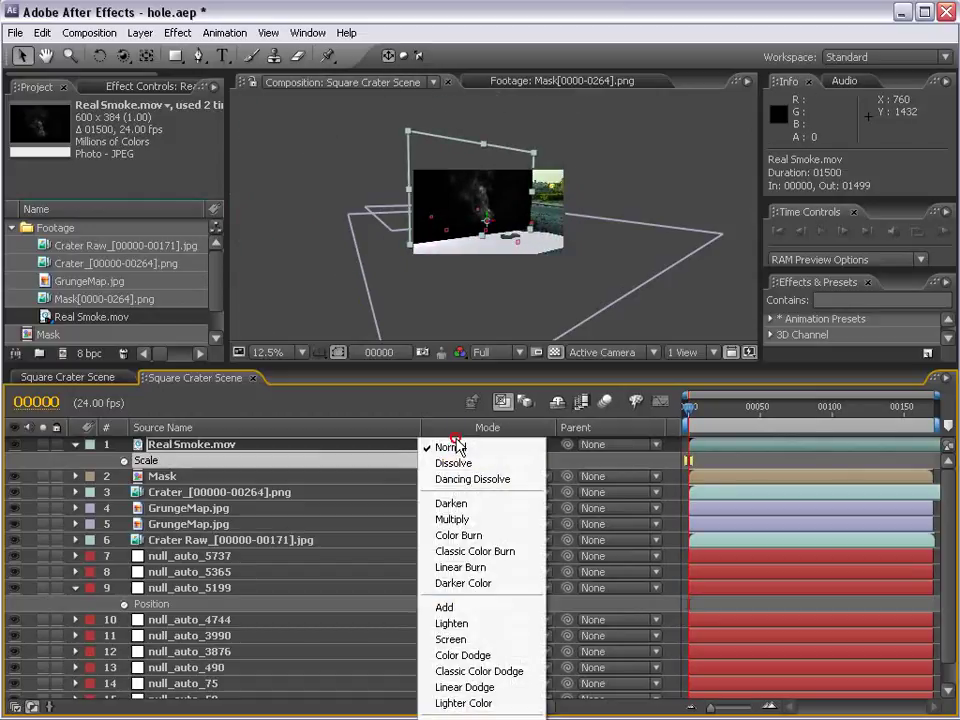
{"action": "left_click", "coordinate": [450, 639]}
- Rotate the smoke layer around its vertical axis with the Rotation tool
{"action": "scroll", "coordinate": [536, 268], "scroll_direction": "up", "scroll_amount": 1}
{"action": "scroll", "coordinate": [485, 253], "scroll_direction": "up", "scroll_amount": 1}
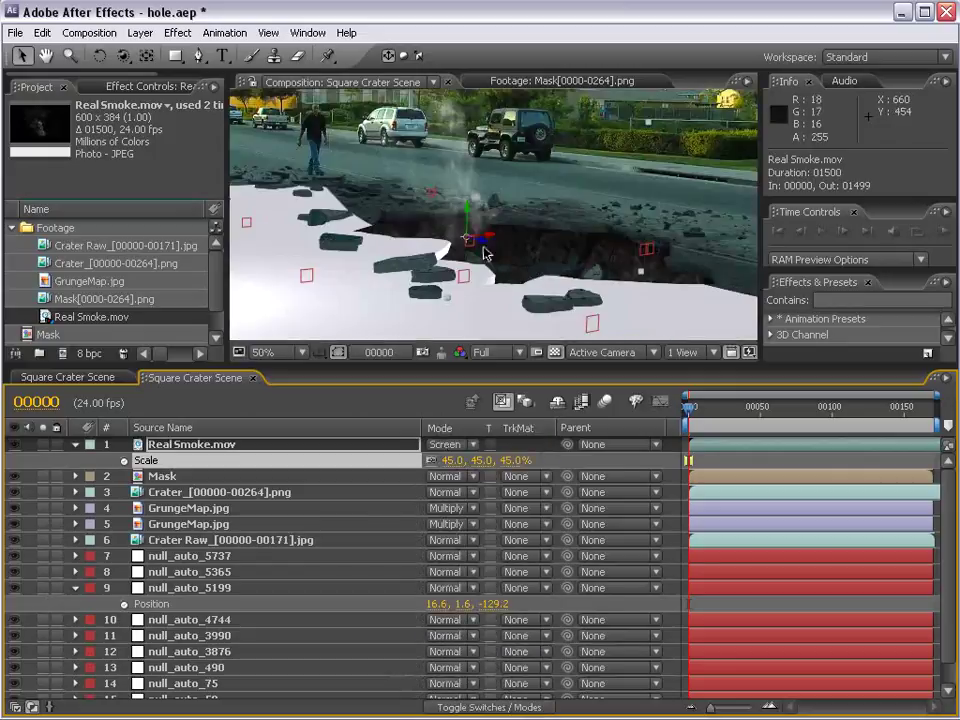
{"action": "left_click", "coordinate": [97, 57]}
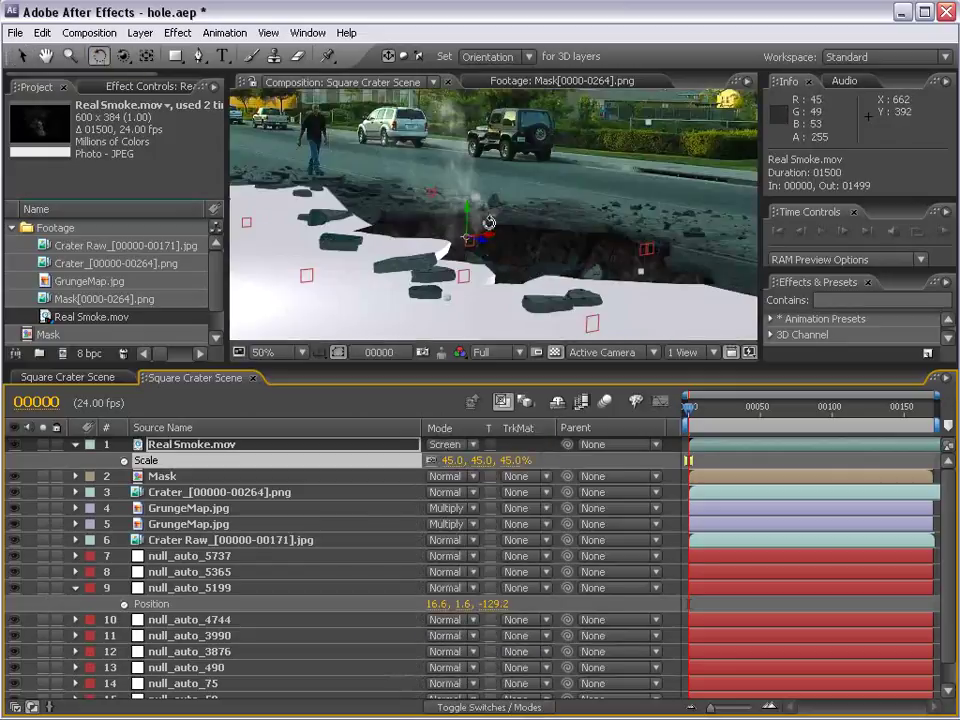
{"action": "mouse_move", "coordinate": [468, 218]}
{"action": "left_mouse_down"}
{"action": "mouse_move", "coordinate": [447, 222]}
{"action": "mouse_move", "coordinate": [469, 236]}
{"action": "left_mouse_up"}
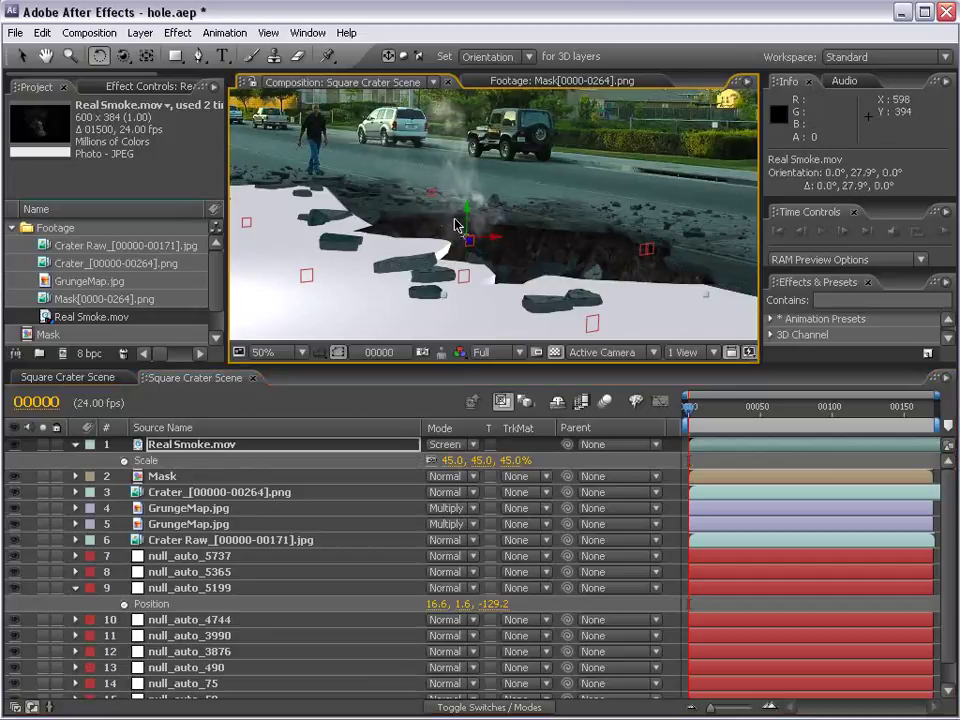
- Hide the Mask layer and move it above Real Smoke.mov
{"action": "left_click", "coordinate": [162, 477]}
{"action": "left_click", "coordinate": [16, 482]}
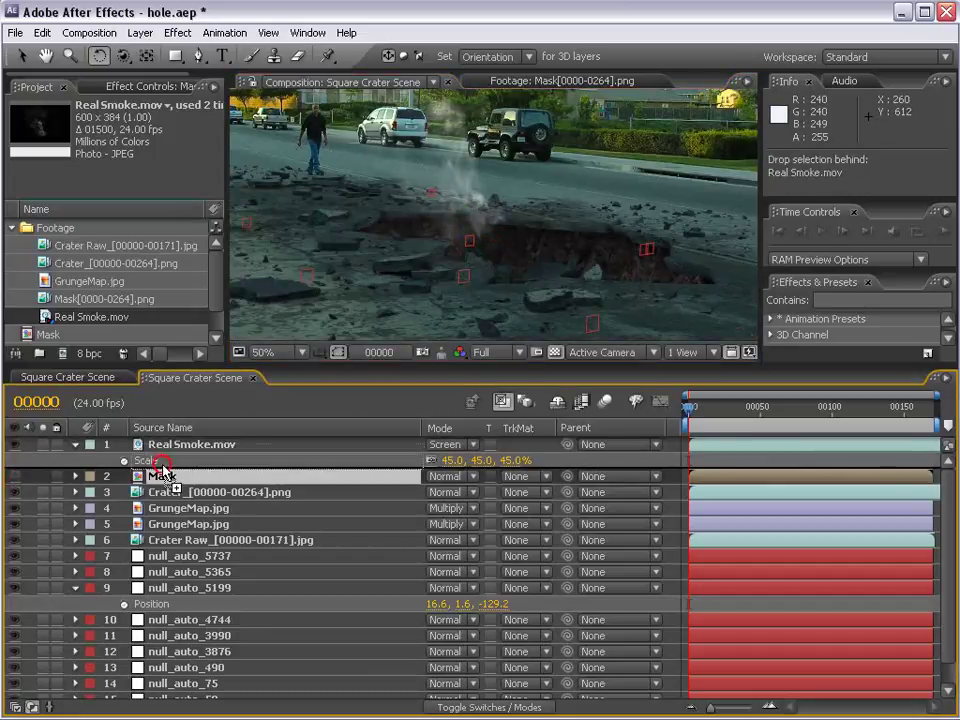
{"action": "left_click_drag", "start_coordinate": [167, 476], "coordinate": [167, 447]}
- Drag the smoke down into the crater, toggling the Mask visibility to compare
{"action": "key", "text": "v"}
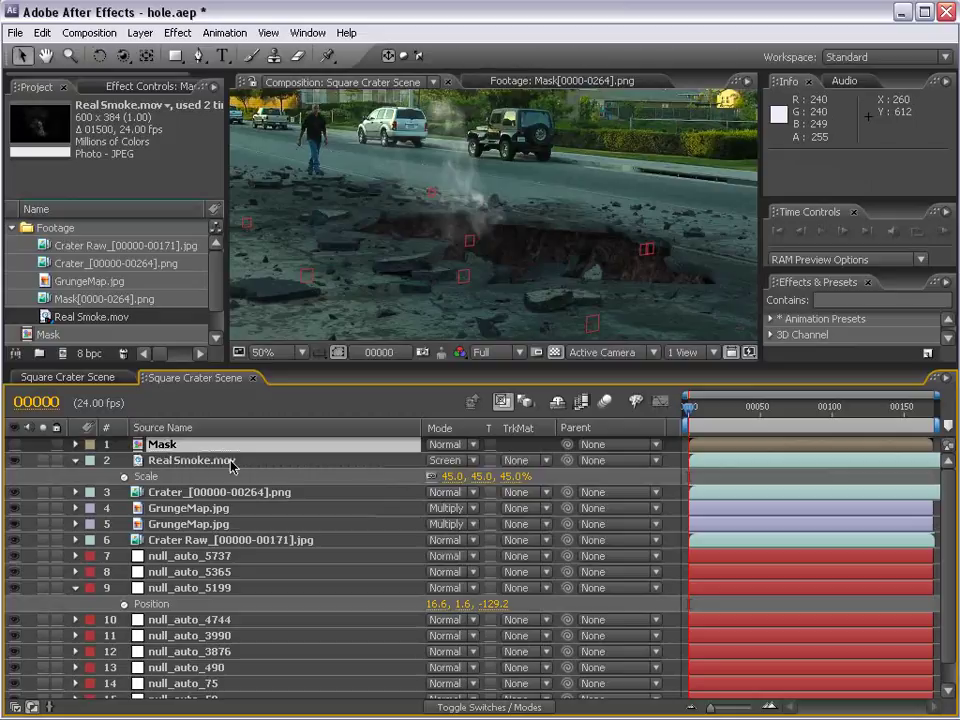
{"action": "left_click", "coordinate": [176, 460]}
{"action": "mouse_move", "coordinate": [473, 213]}
{"action": "left_mouse_down"}
{"action": "mouse_move", "coordinate": [495, 306]}
{"action": "mouse_move", "coordinate": [515, 306]}
{"action": "left_mouse_up"}
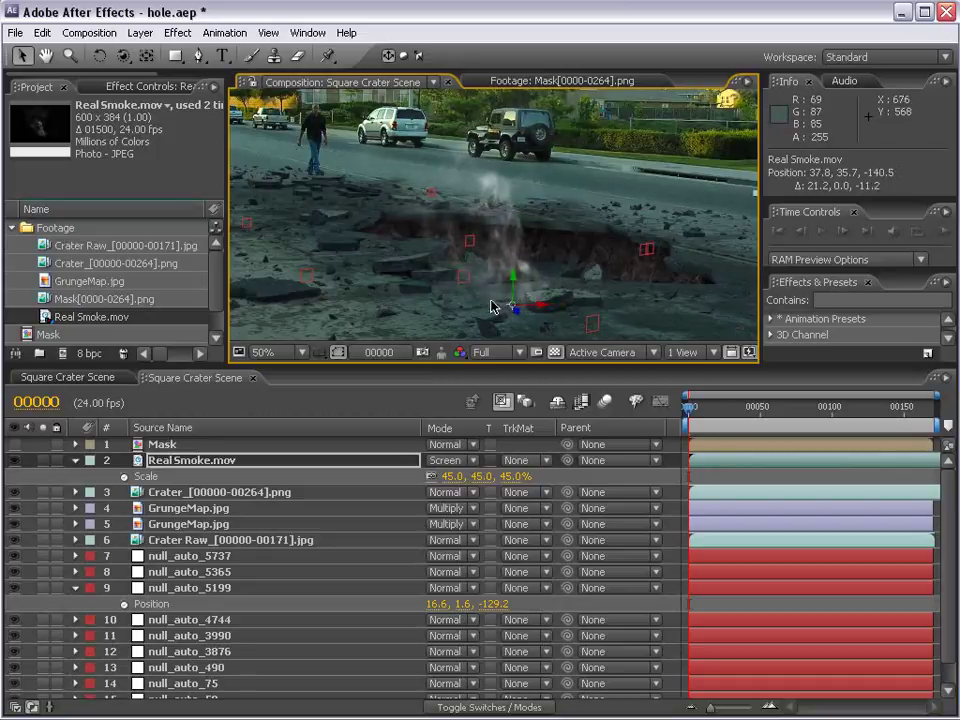
{"action": "left_click", "coordinate": [14, 446]}
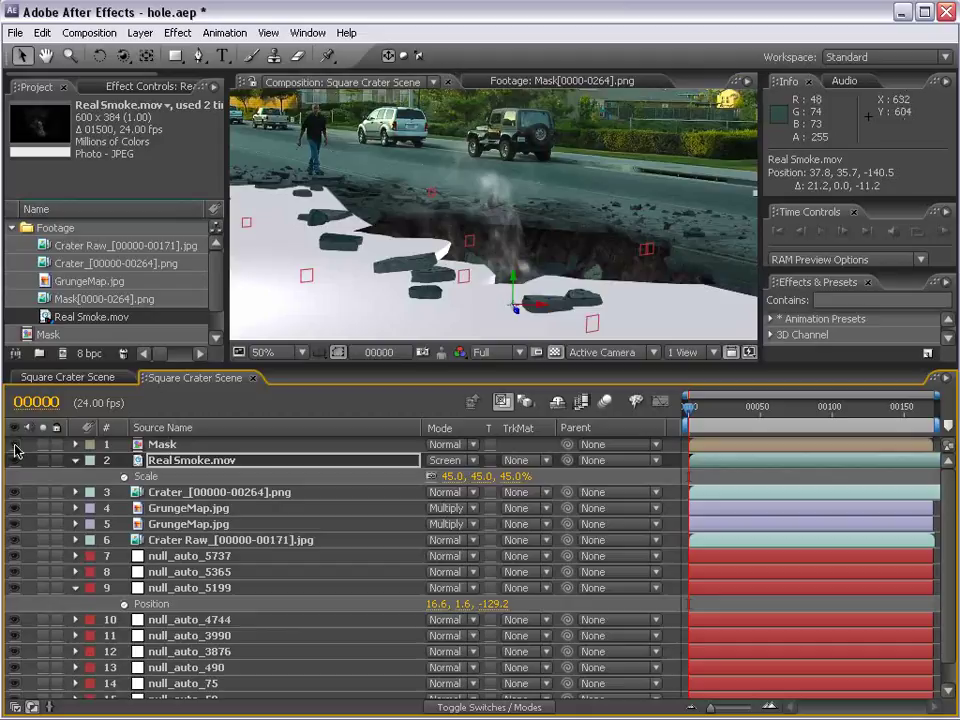
{"action": "left_click", "coordinate": [14, 446]}
- Set Real Smoke.mov's track matte to Alpha Inverted Matte "Mask"
{"action": "left_click", "coordinate": [13, 446]}
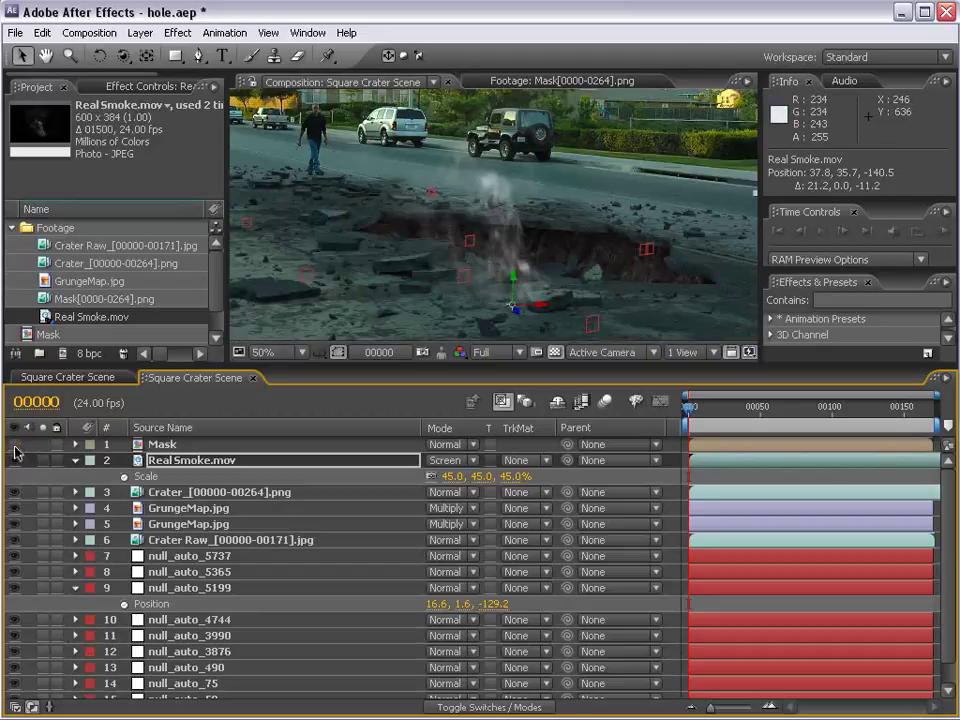
{"action": "left_click", "coordinate": [518, 460]}
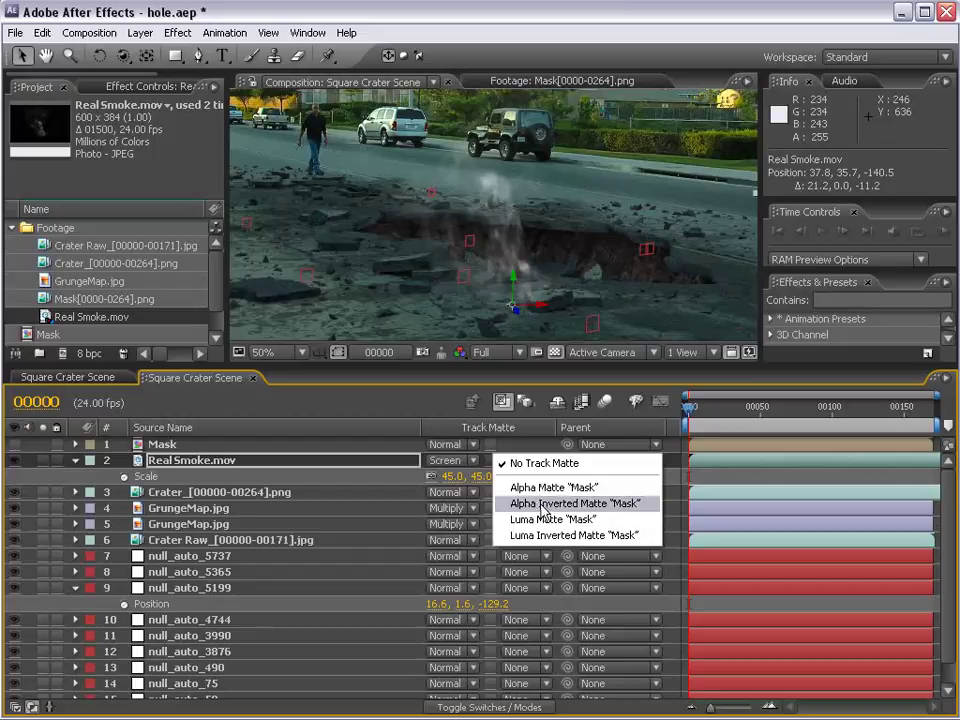
{"action": "left_click", "coordinate": [543, 504]}
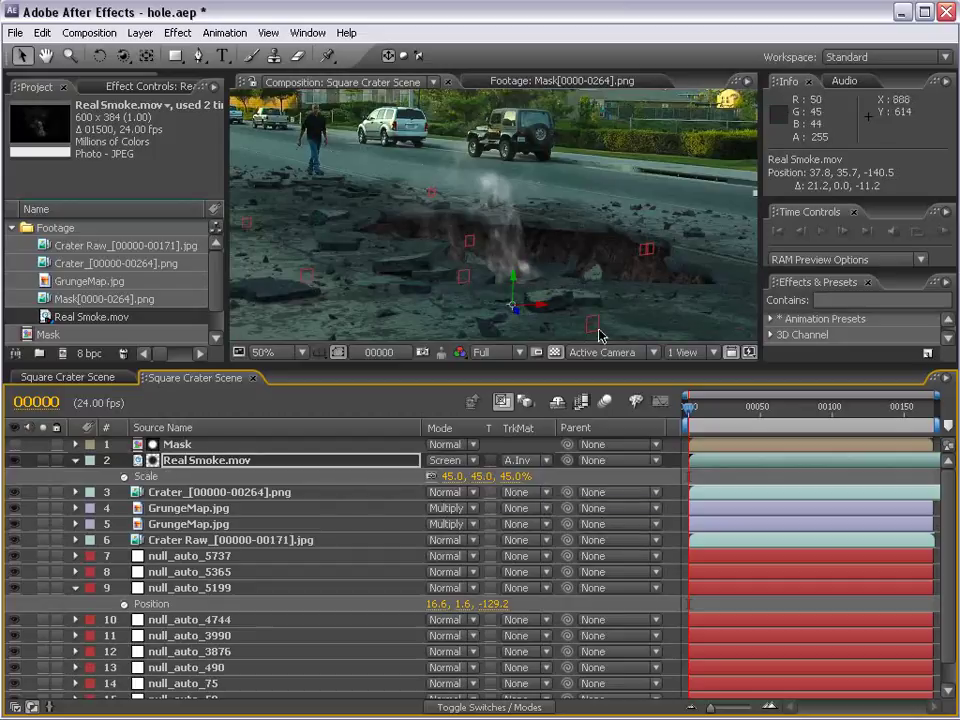
- Scrub to a later frame and zoom and pan the viewer to check the matted smoke
{"action": "scroll", "coordinate": [600, 336], "scroll_direction": "up", "scroll_amount": 2}
{"action": "mouse_move", "coordinate": [722, 404]}
{"action": "left_mouse_down"}
{"action": "mouse_move", "coordinate": [760, 414]}
{"action": "mouse_move", "coordinate": [862, 408]}
{"action": "left_mouse_up"}
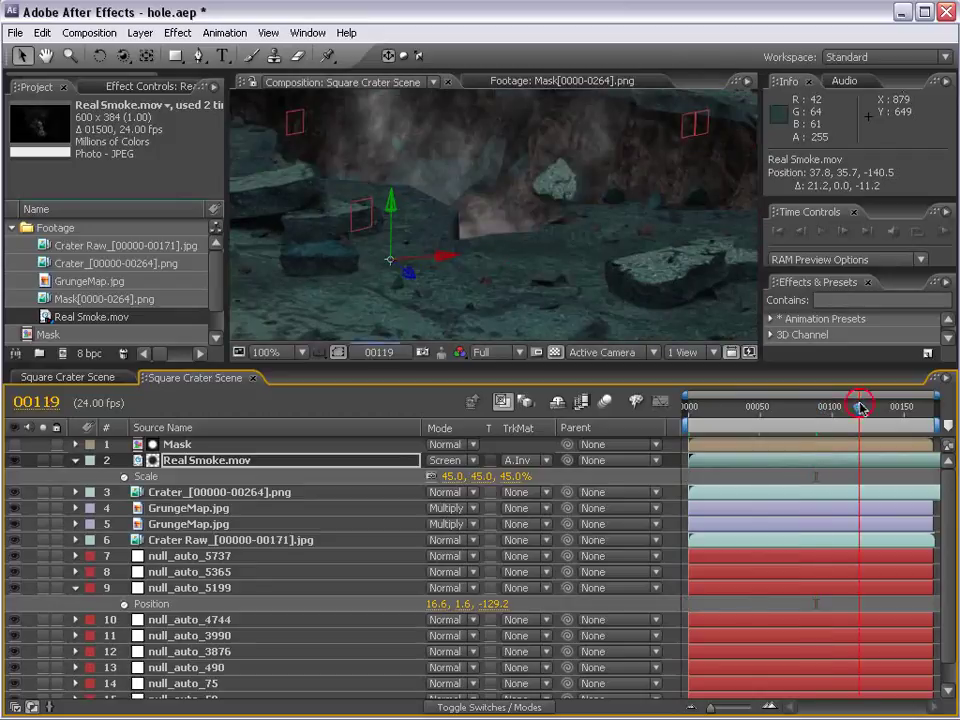
{"action": "scroll", "coordinate": [439, 240], "scroll_direction": "down", "scroll_amount": 2}
{"action": "scroll", "coordinate": [470, 245], "scroll_direction": "down", "scroll_amount": 1}
{"action": "scroll", "coordinate": [499, 242], "scroll_direction": "down", "scroll_amount": 1}
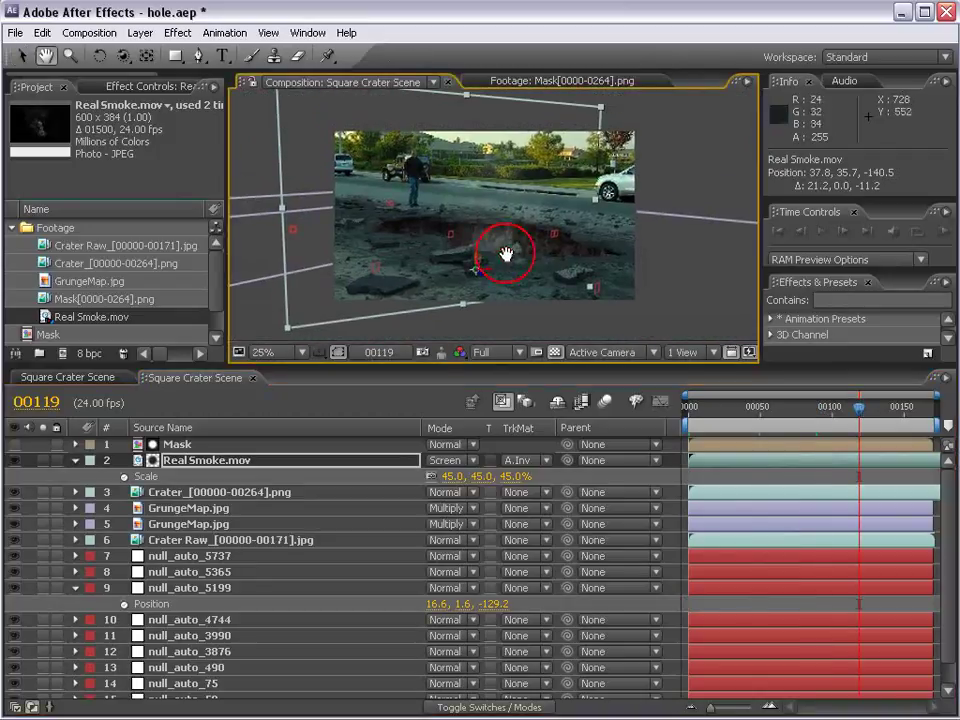
{"action": "middle_click", "coordinate": [506, 254]}
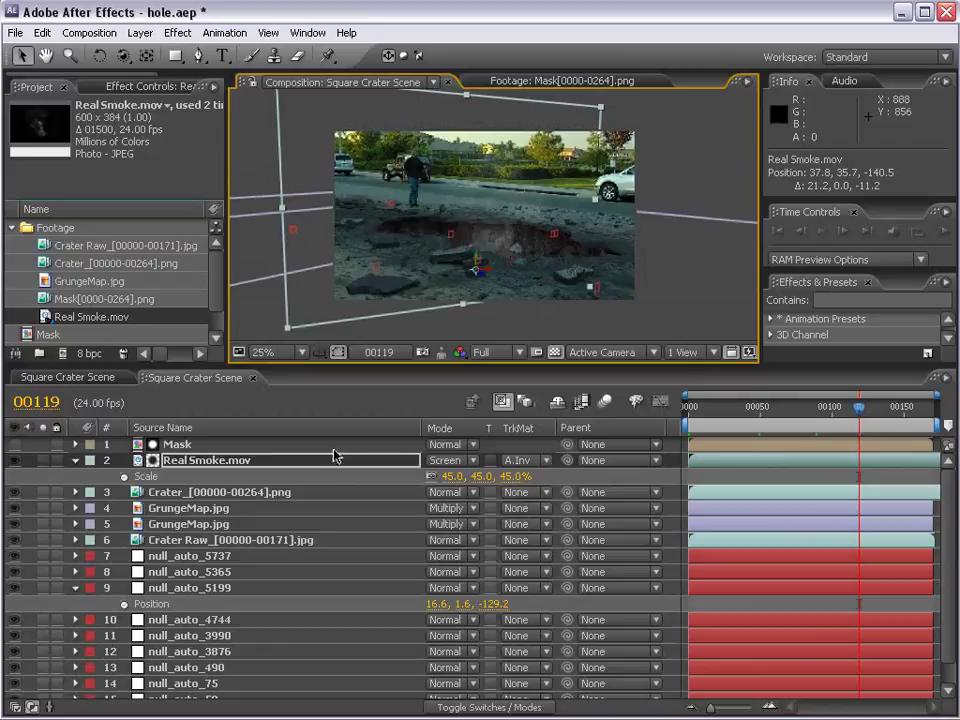
{"action": "scroll", "coordinate": [465, 240], "scroll_direction": "up", "scroll_amount": 2}
- Apply Curves to the smoke and bend the curve up to brighten it
{"action": "left_click", "coordinate": [177, 32]}
{"action": "mouse_move", "coordinate": [214, 188]}
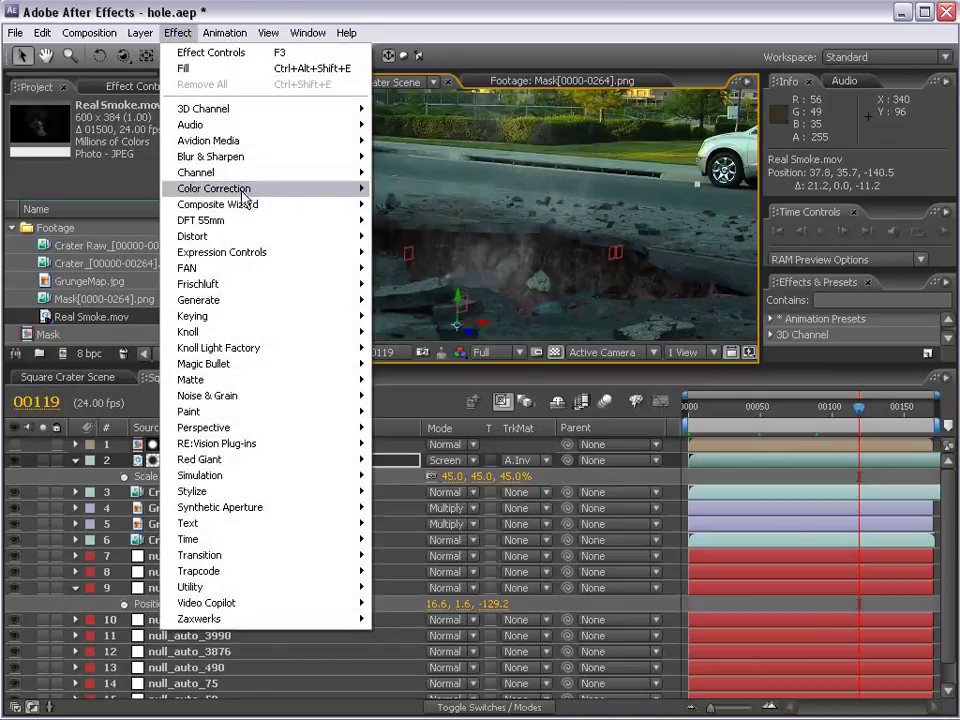
{"action": "left_click", "coordinate": [405, 427]}
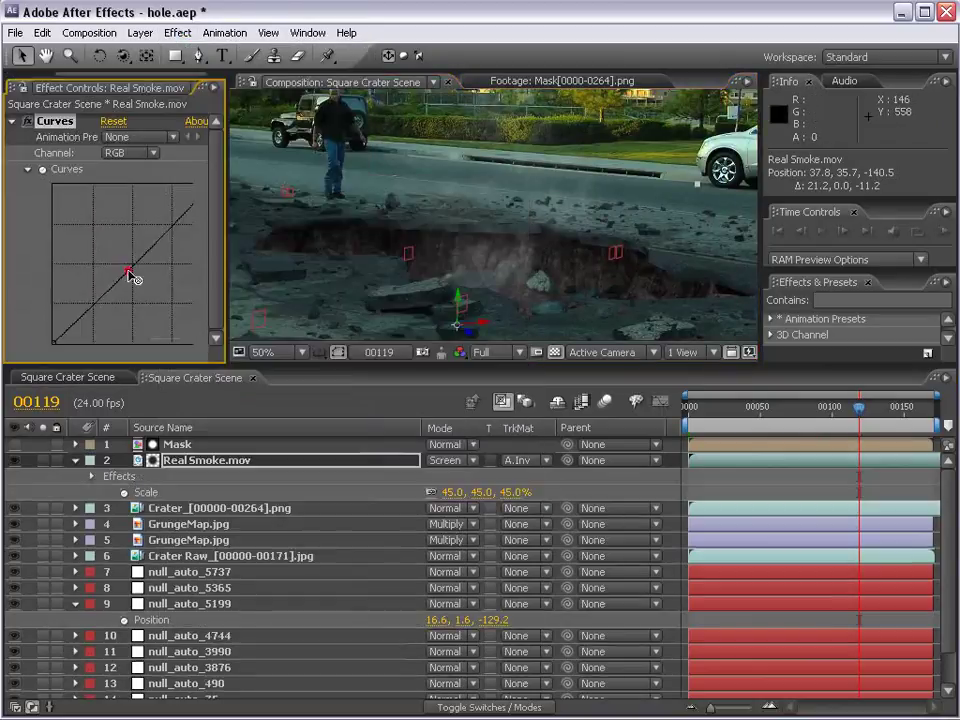
{"action": "mouse_move", "coordinate": [128, 270]}
{"action": "left_mouse_down"}
{"action": "mouse_move", "coordinate": [116, 236]}
{"action": "mouse_move", "coordinate": [124, 236]}
{"action": "left_mouse_up"}
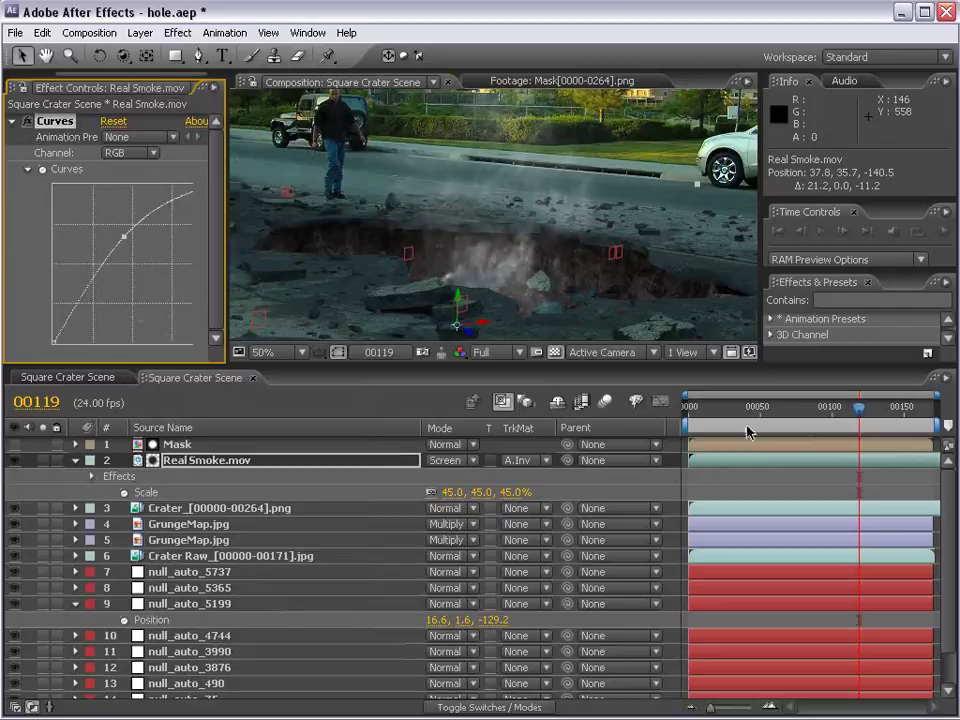
- Slide the smoke clip earlier in time and shrink it to 33%
{"action": "mouse_move", "coordinate": [833, 466]}
{"action": "left_mouse_down"}
{"action": "mouse_move", "coordinate": [630, 475]}
{"action": "mouse_move", "coordinate": [675, 475]}
{"action": "left_mouse_up"}
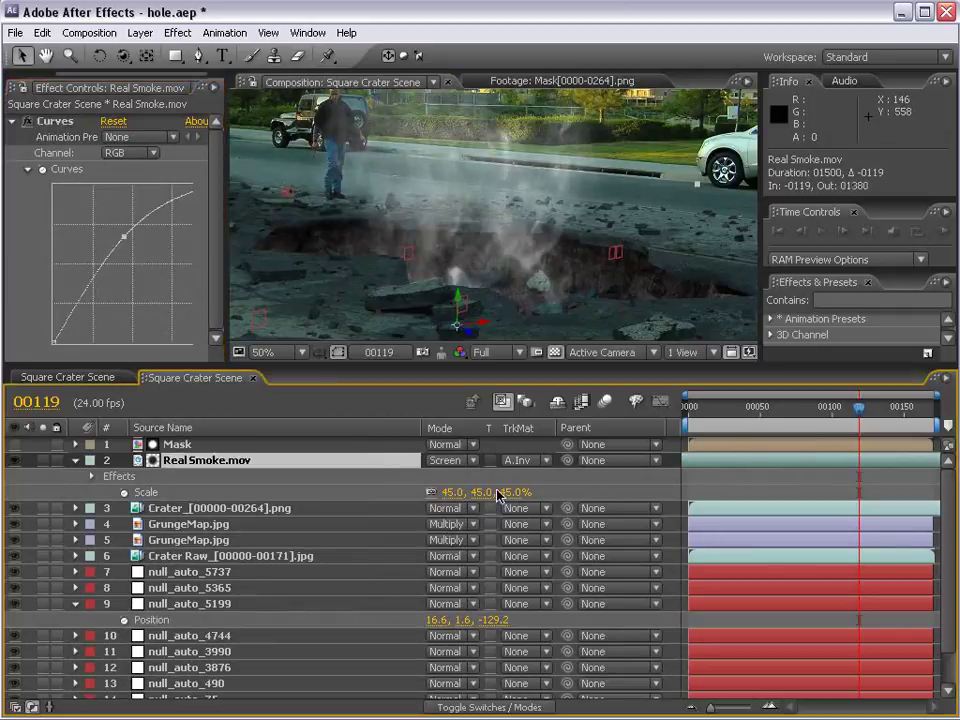
{"action": "mouse_move", "coordinate": [498, 494]}
{"action": "left_mouse_down"}
{"action": "mouse_move", "coordinate": [498, 314]}
{"action": "mouse_move", "coordinate": [484, 336]}
{"action": "left_mouse_up"}
{"action": "key", "text": "ctrl+d"}
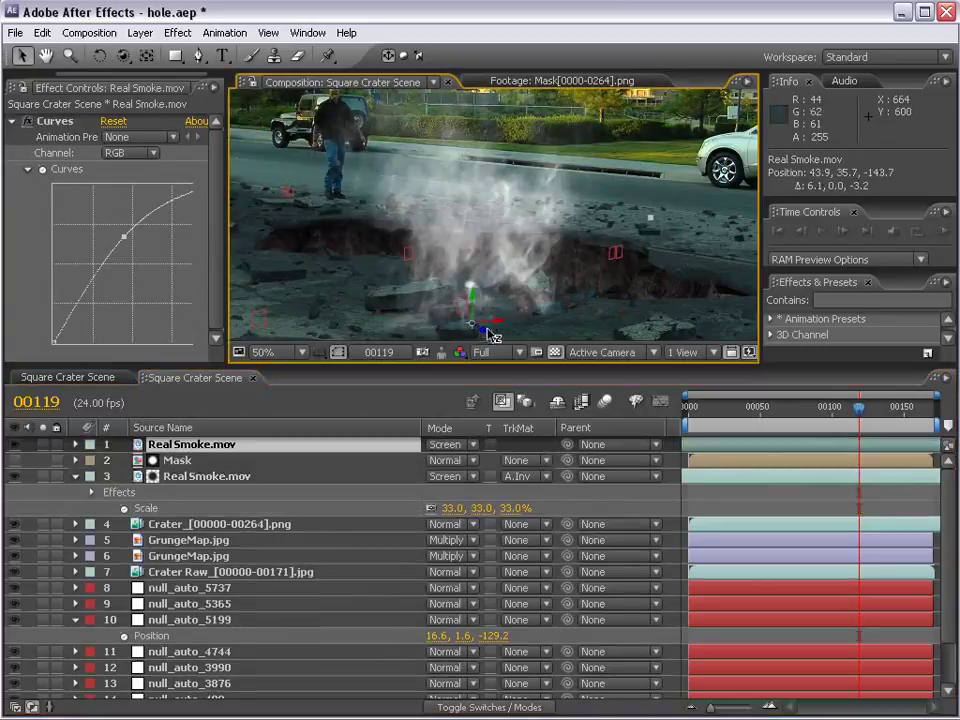
{"action": "key", "text": "Delete"}
- Duplicate the Mask and Real Smoke.mov layers together
{"action": "left_click", "coordinate": [181, 447]}
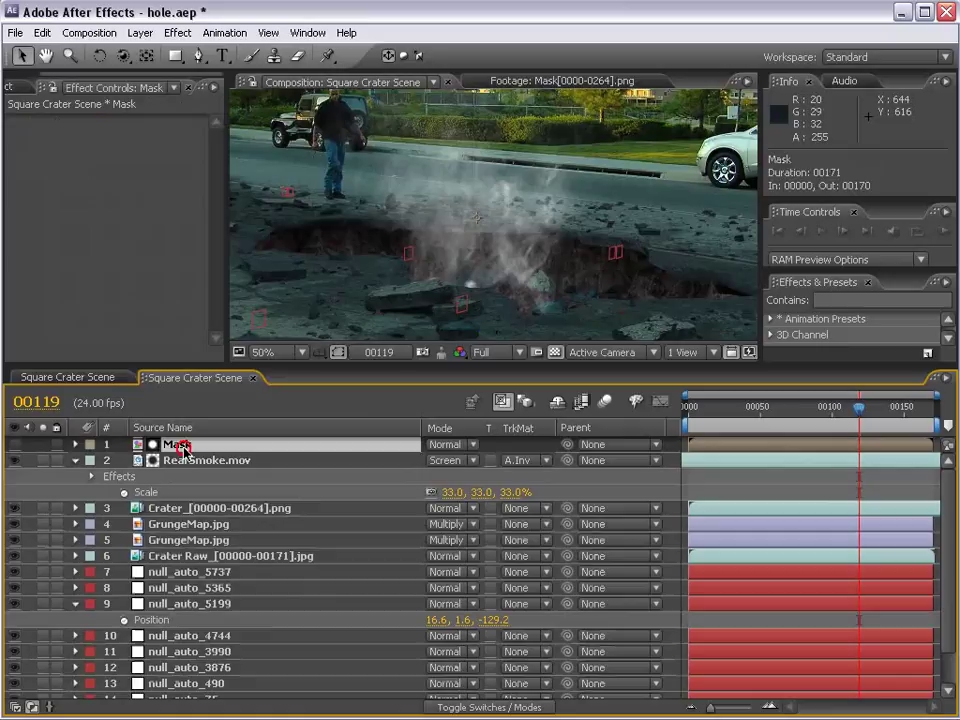
{"action": "left_click", "coordinate": [183, 460], "text": "shift"}
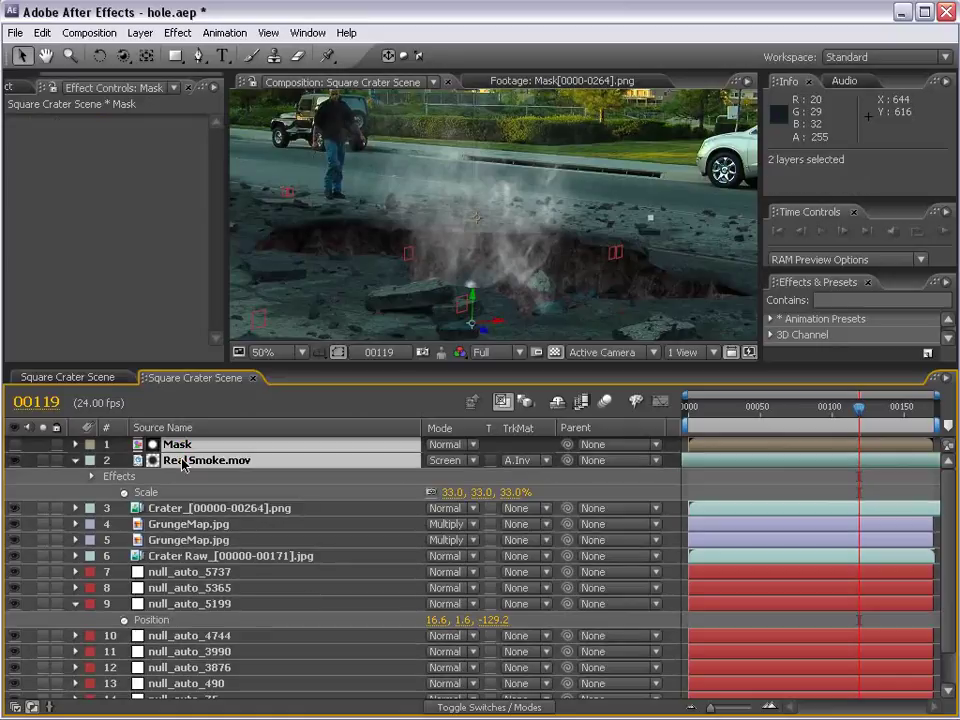
{"action": "left_click", "coordinate": [42, 32]}
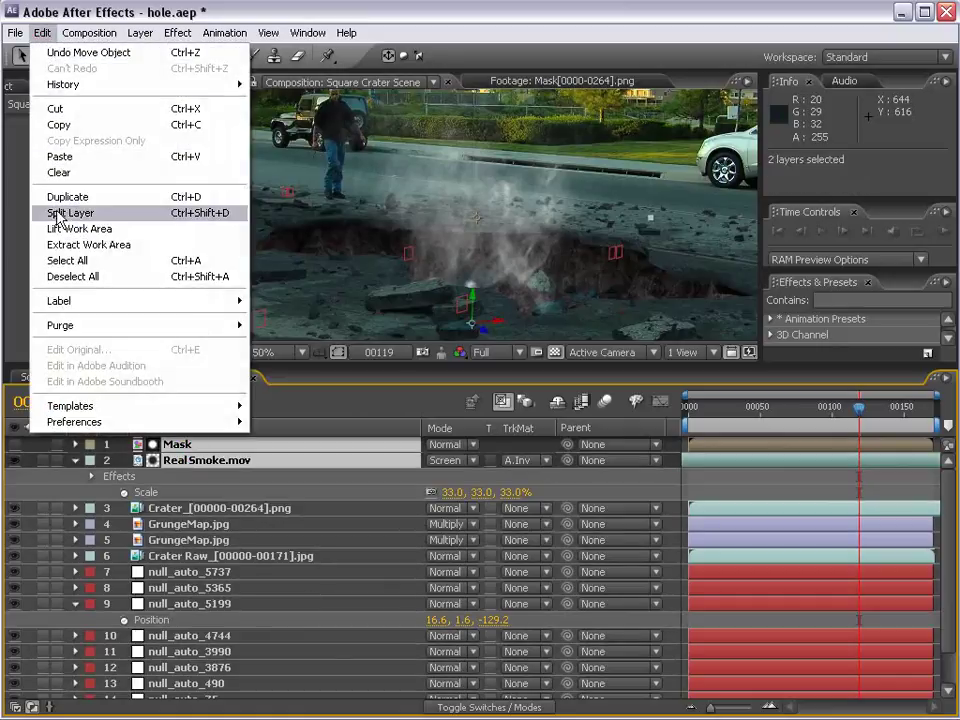
{"action": "left_click", "coordinate": [85, 198]}
- Move the smoke copy toward the crater's right, scale it to 21%, shift it earlier and rotate it
{"action": "left_click", "coordinate": [195, 461]}
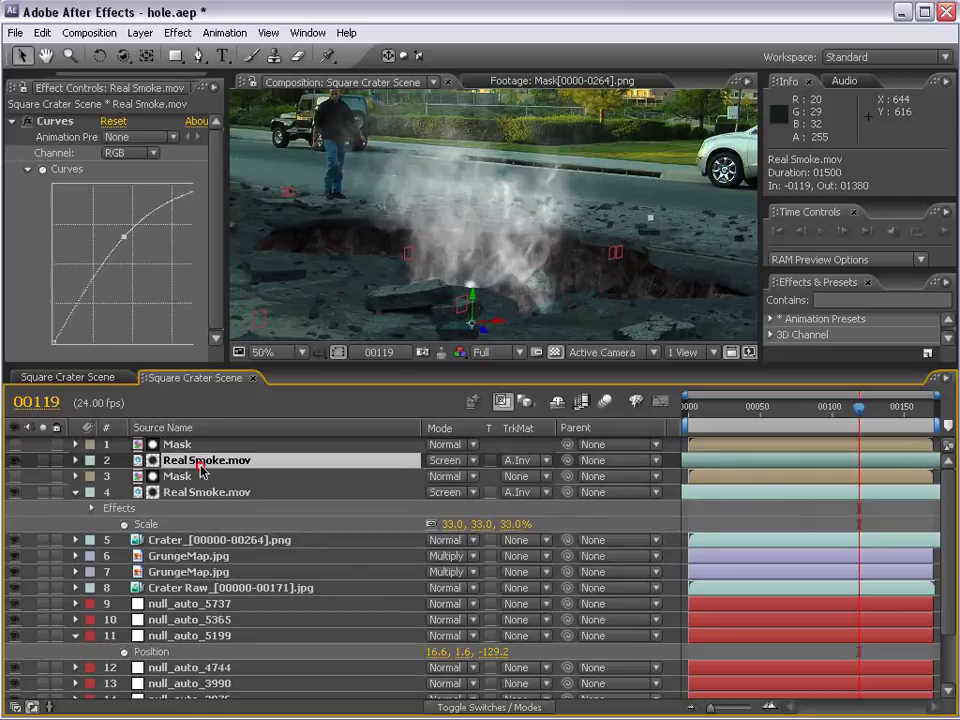
{"action": "left_click_drag", "start_coordinate": [497, 327], "coordinate": [554, 312]}
{"action": "key", "text": "s"}
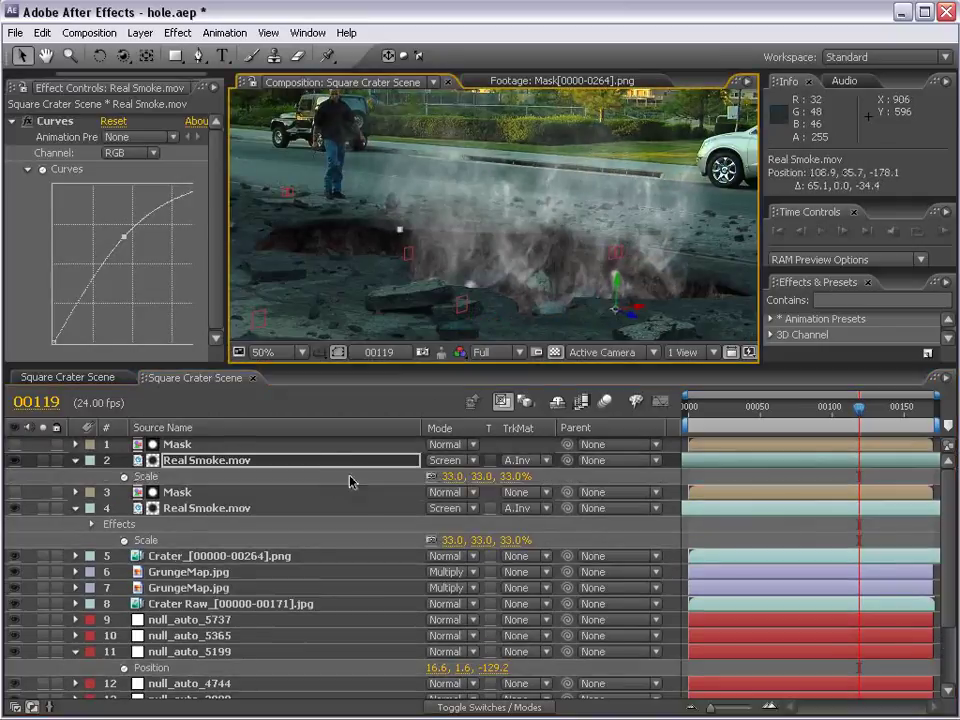
{"action": "left_click_drag", "start_coordinate": [480, 478], "coordinate": [468, 478]}
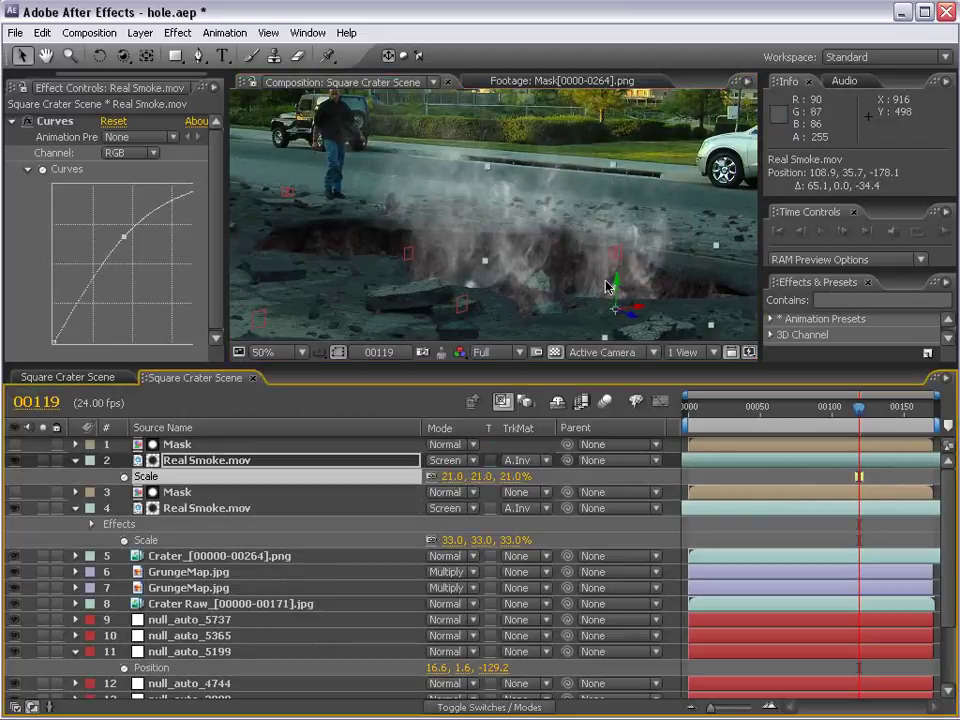
{"action": "left_click_drag", "start_coordinate": [815, 461], "coordinate": [676, 460]}
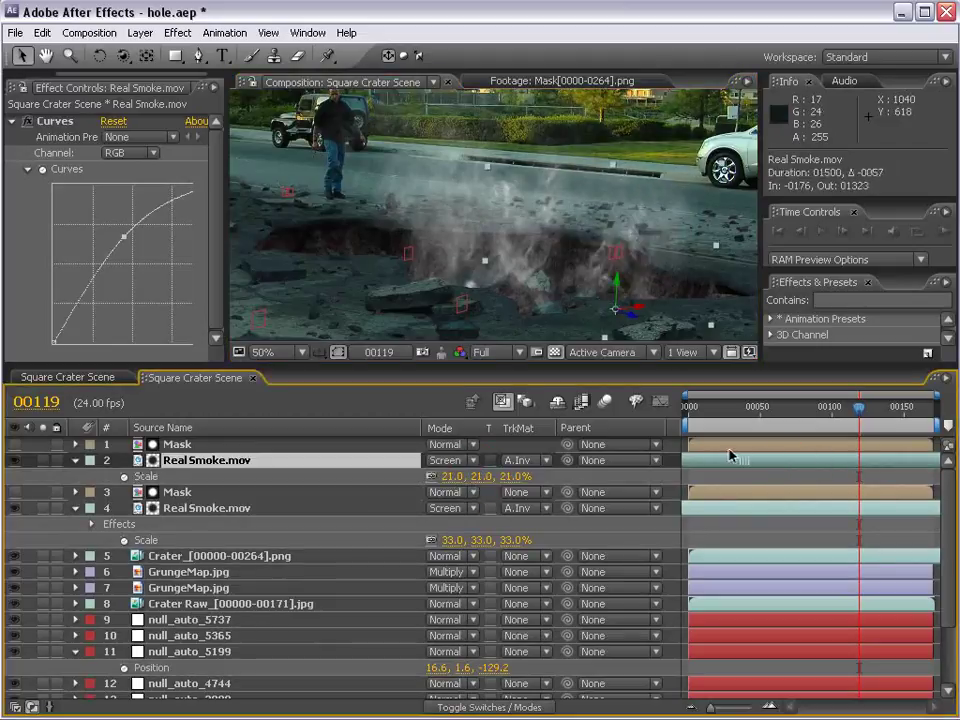
{"action": "key", "text": "w"}
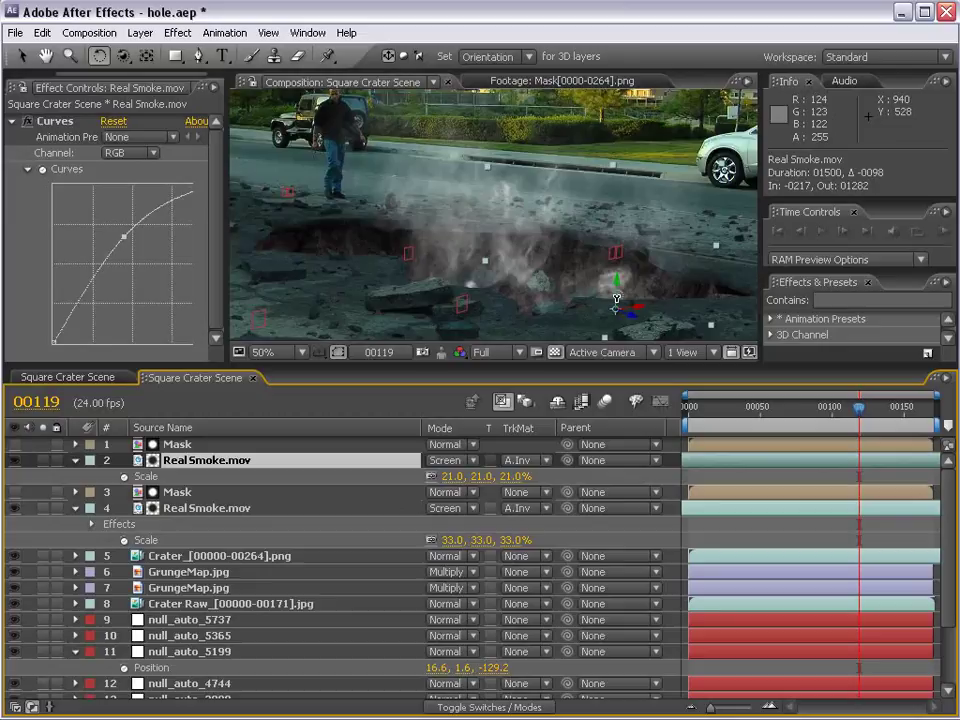
{"action": "left_click_drag", "start_coordinate": [616, 299], "coordinate": [601, 306]}
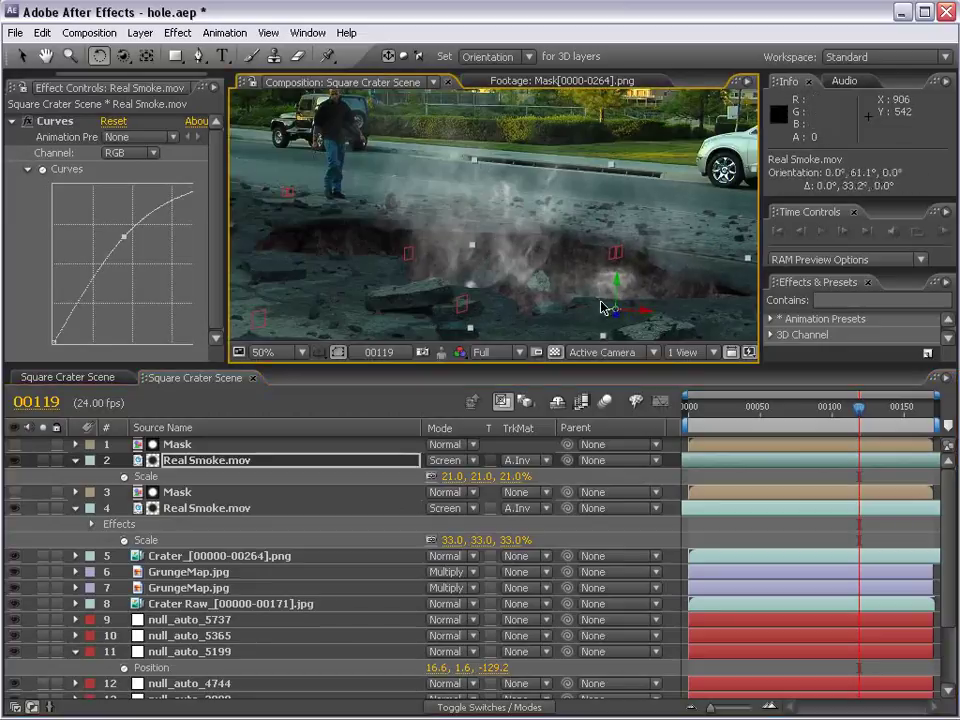
{"action": "left_click", "coordinate": [171, 460]}
- Raise the red curve and lower the blue curve in the copy's Curves
{"action": "left_click", "coordinate": [171, 460]}
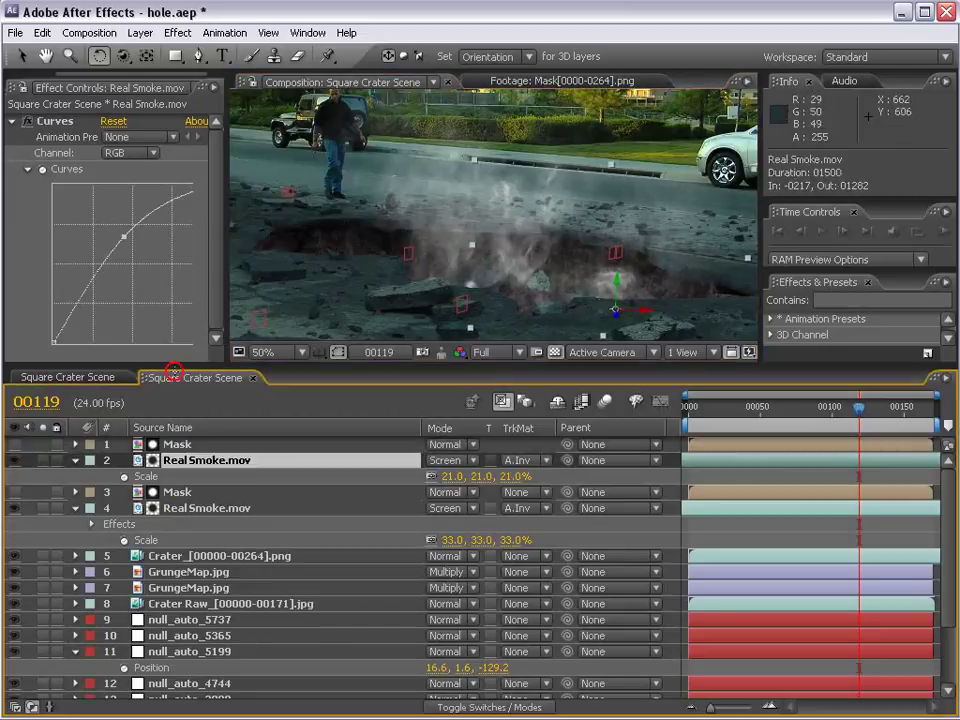
{"action": "left_click", "coordinate": [130, 153]}
{"action": "left_click", "coordinate": [115, 170]}
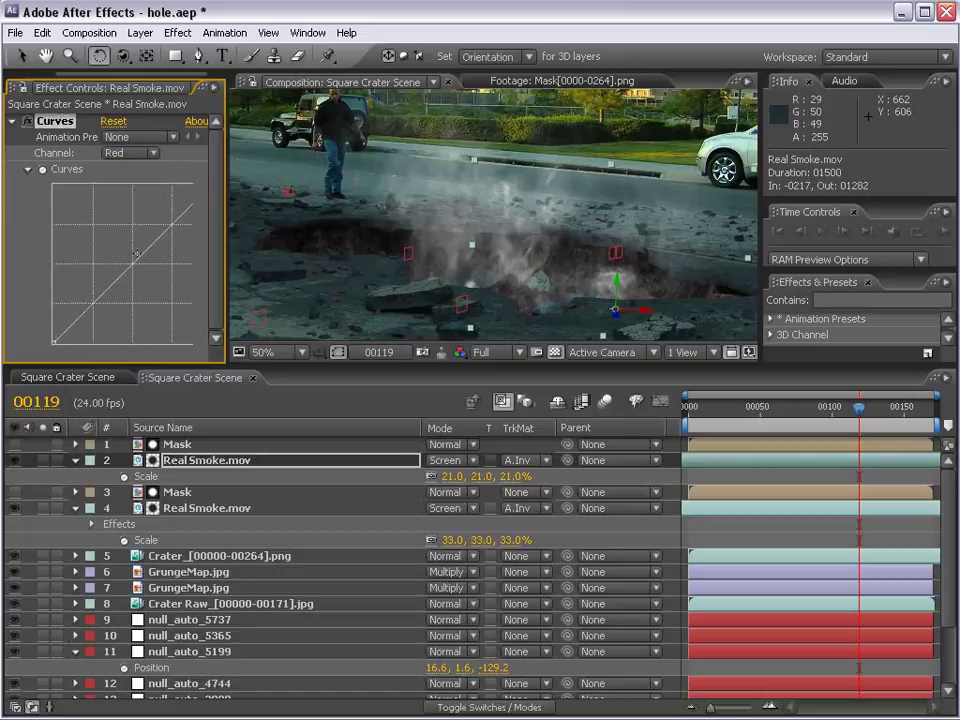
{"action": "mouse_move", "coordinate": [130, 260]}
{"action": "left_mouse_down"}
{"action": "mouse_move", "coordinate": [131, 245]}
{"action": "mouse_move", "coordinate": [147, 267]}
{"action": "left_mouse_up"}
{"action": "left_click", "coordinate": [130, 153]}
{"action": "left_click", "coordinate": [130, 184]}
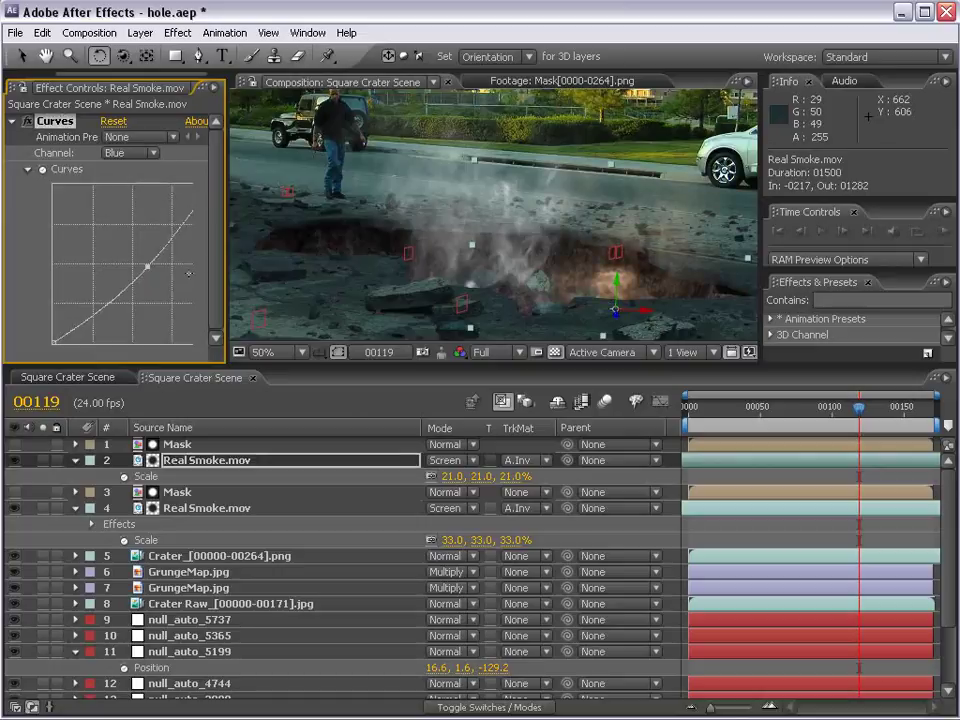
- Widen the effect panel, pan the view, and return to frame 00000
{"action": "left_click_drag", "start_coordinate": [227, 273], "coordinate": [260, 273]}
{"action": "left_click_drag", "start_coordinate": [660, 268], "coordinate": [600, 222]}
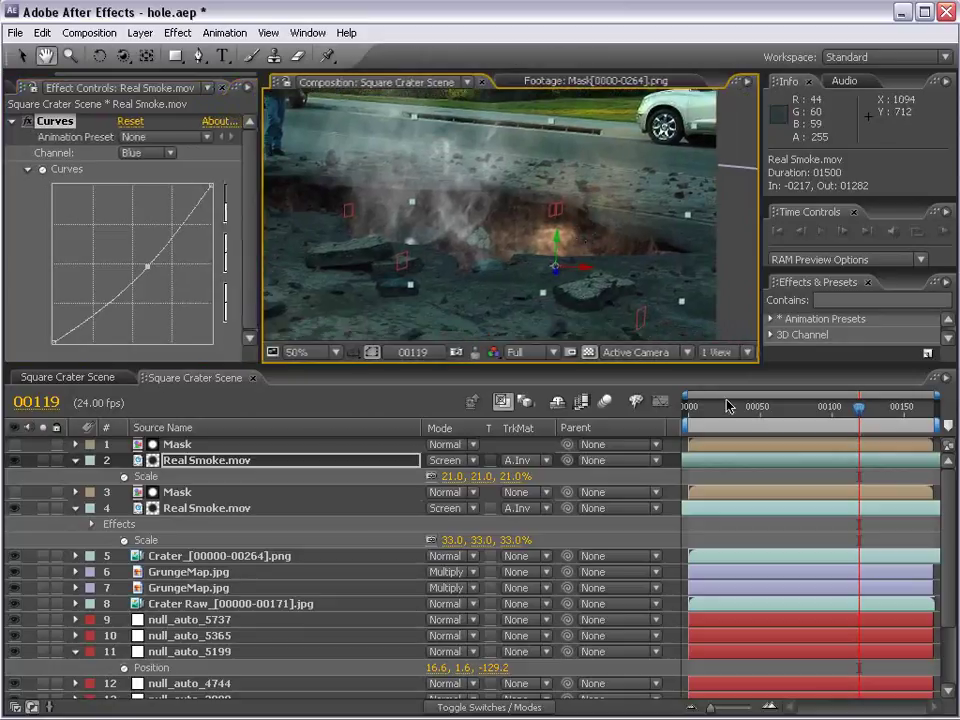
{"action": "left_click_drag", "start_coordinate": [857, 410], "coordinate": [707, 422]}
{"action": "left_click", "coordinate": [688, 420]}
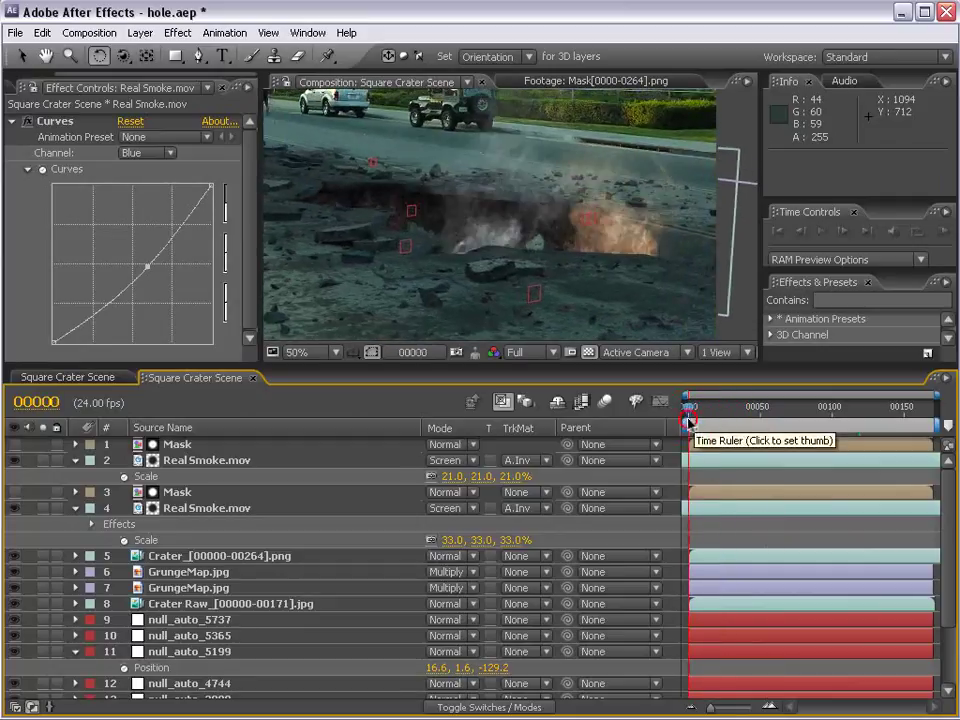
- Move the orange smoke (layer 2) left and reduce its scale to 16%
{"action": "left_click", "coordinate": [228, 462]}
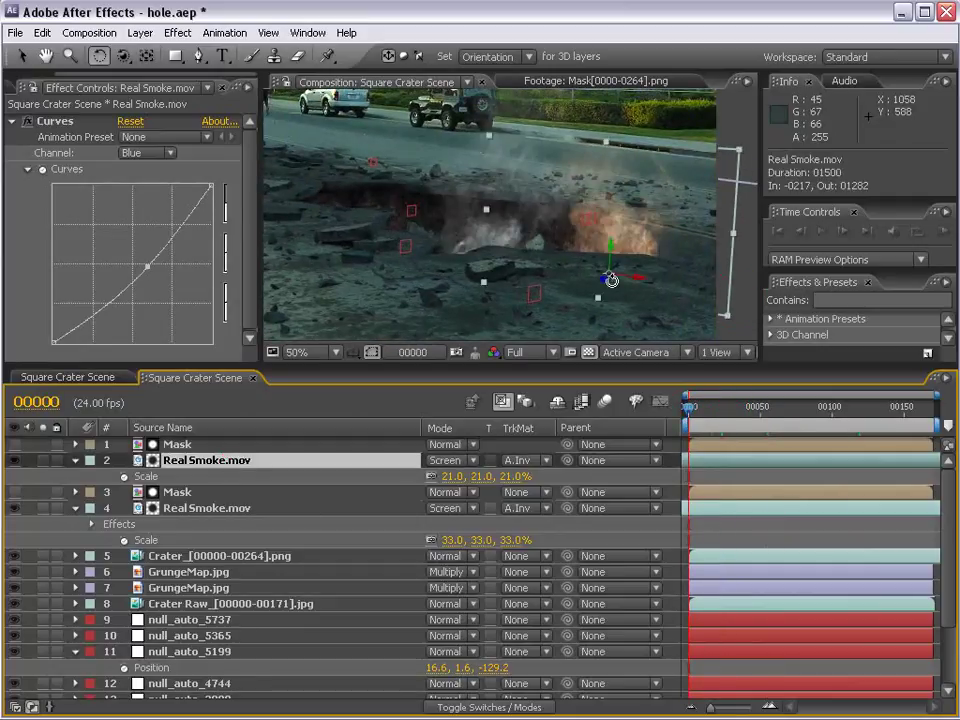
{"action": "key", "text": "v"}
{"action": "left_click_drag", "start_coordinate": [640, 282], "coordinate": [621, 283]}
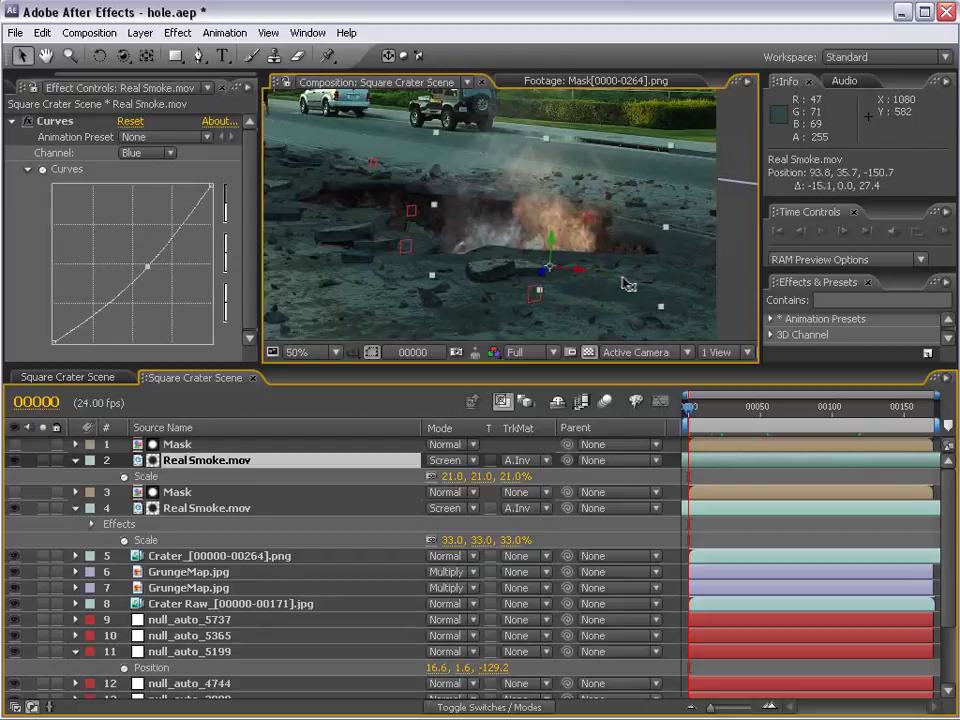
{"action": "key", "text": "Return"}
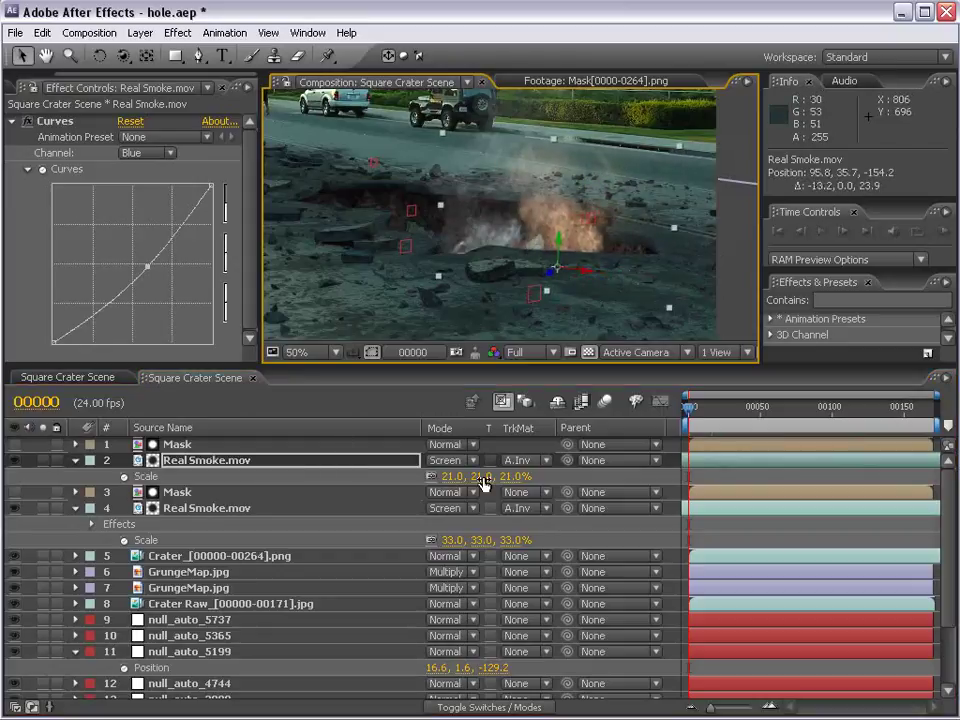
{"action": "left_click_drag", "start_coordinate": [483, 482], "coordinate": [478, 482]}
- Move the other smoke (layer 4) left, then scrub forward to check the result
{"action": "left_click", "coordinate": [697, 514]}
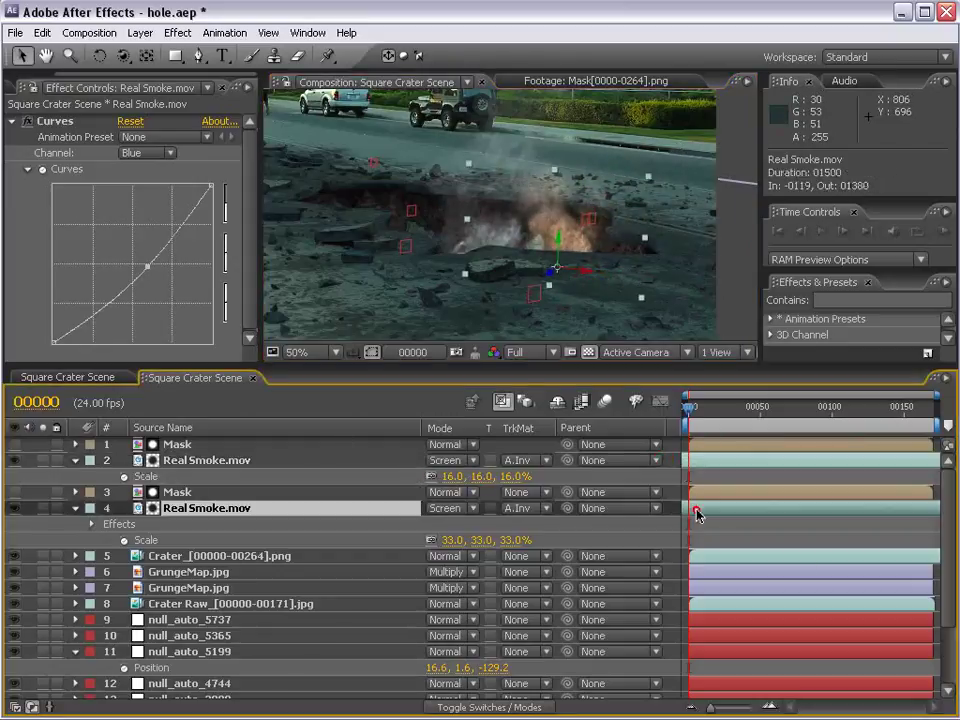
{"action": "mouse_move", "coordinate": [497, 279]}
{"action": "left_mouse_down"}
{"action": "mouse_move", "coordinate": [440, 287]}
{"action": "mouse_move", "coordinate": [432, 268]}
{"action": "left_mouse_up"}
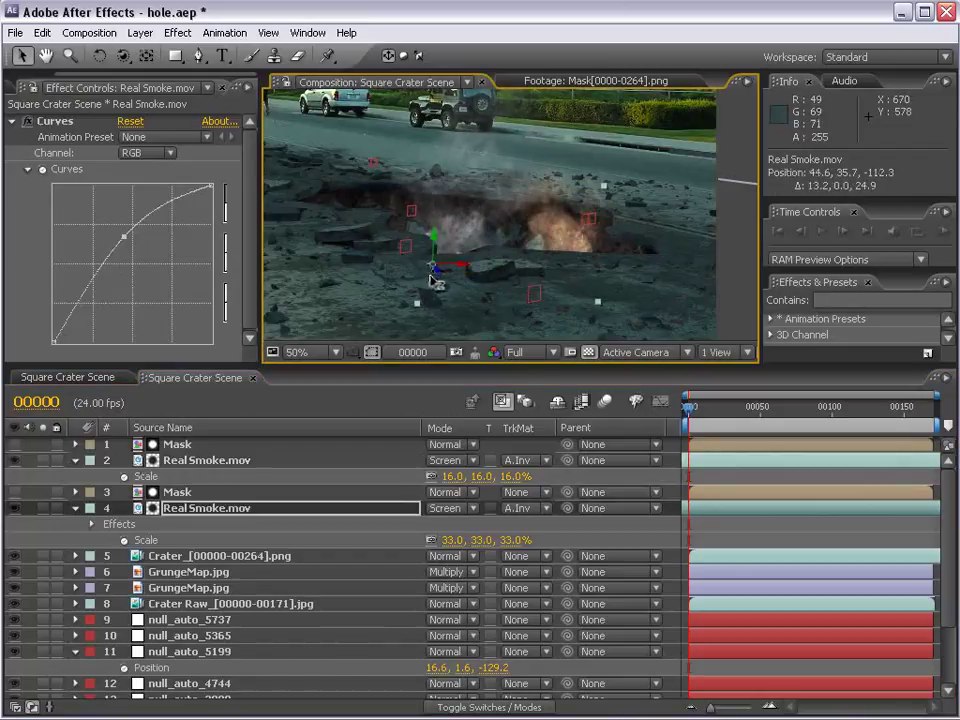
{"action": "left_click", "coordinate": [720, 406]}
{"action": "left_click_drag", "start_coordinate": [728, 407], "coordinate": [803, 407]}
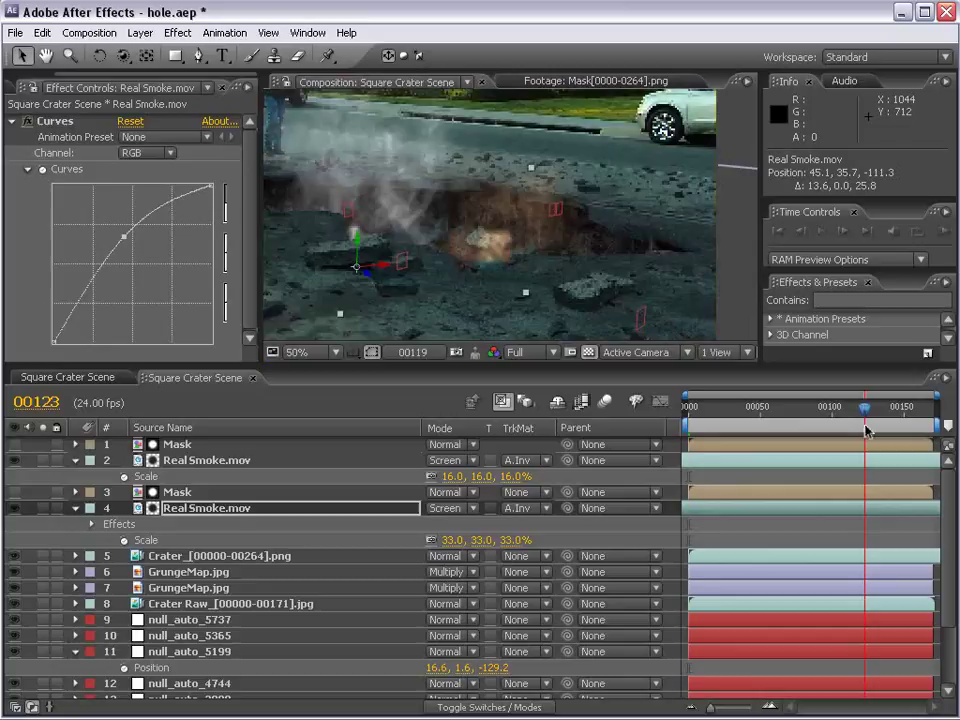
{"action": "scroll", "coordinate": [516, 274], "scroll_direction": "down", "scroll_amount": 2}
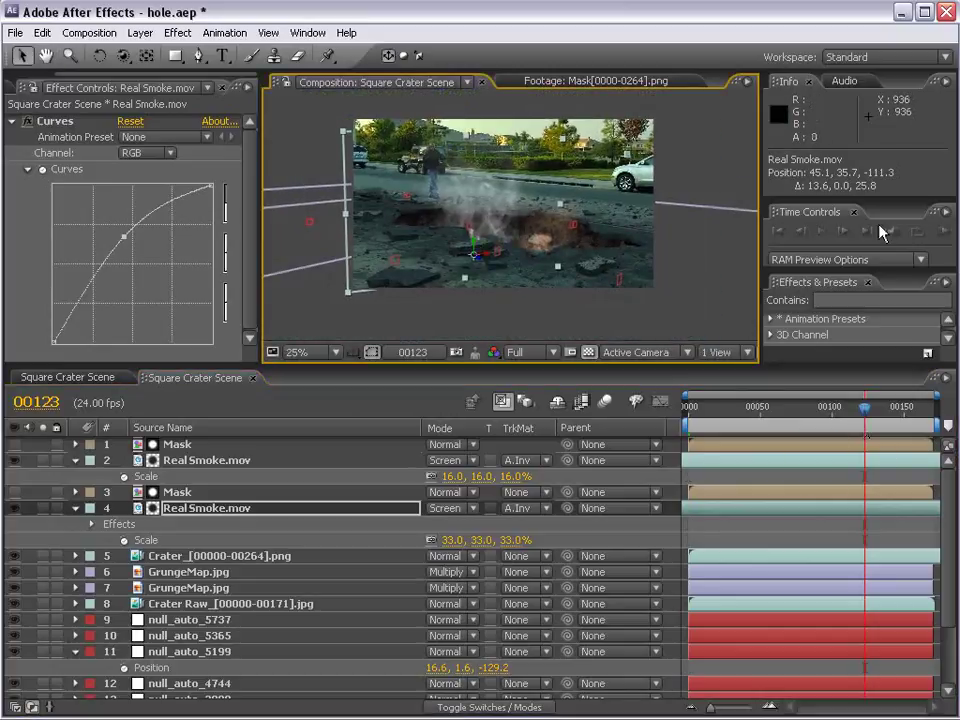
- Set the RAM Preview Options Skip value to 1
{"action": "left_click", "coordinate": [856, 259]}
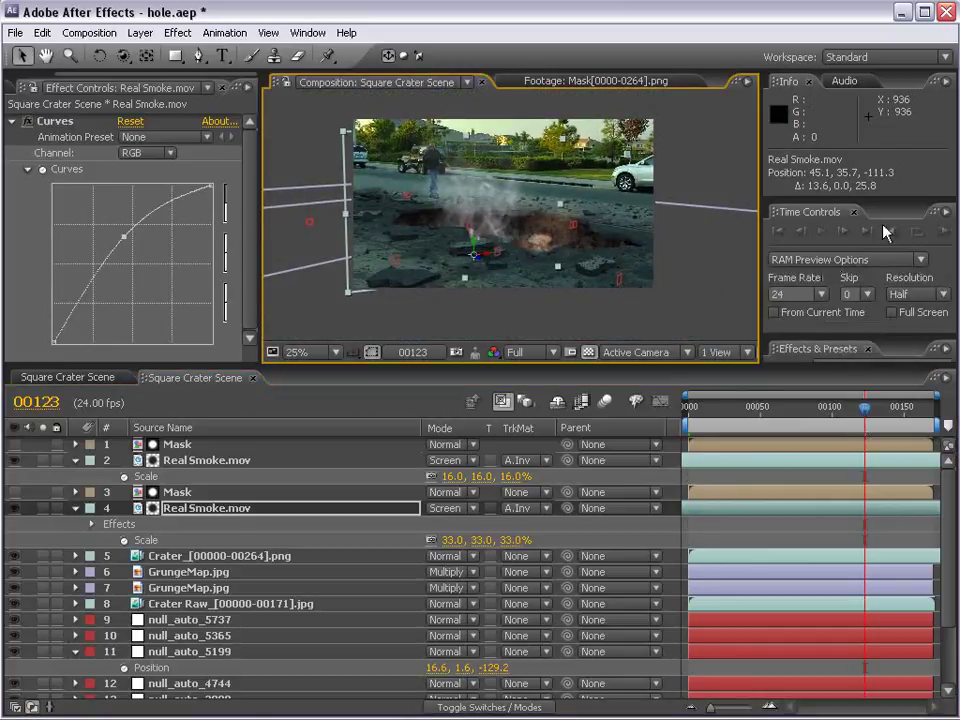
{"action": "left_click", "coordinate": [849, 293]}
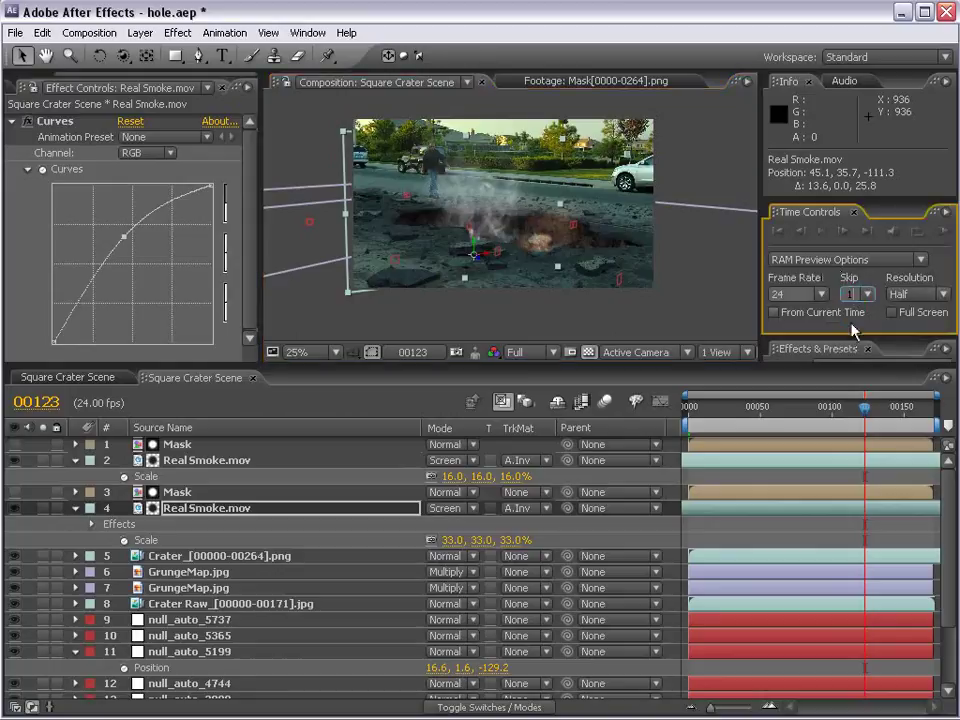
{"action": "type", "text": "1"}
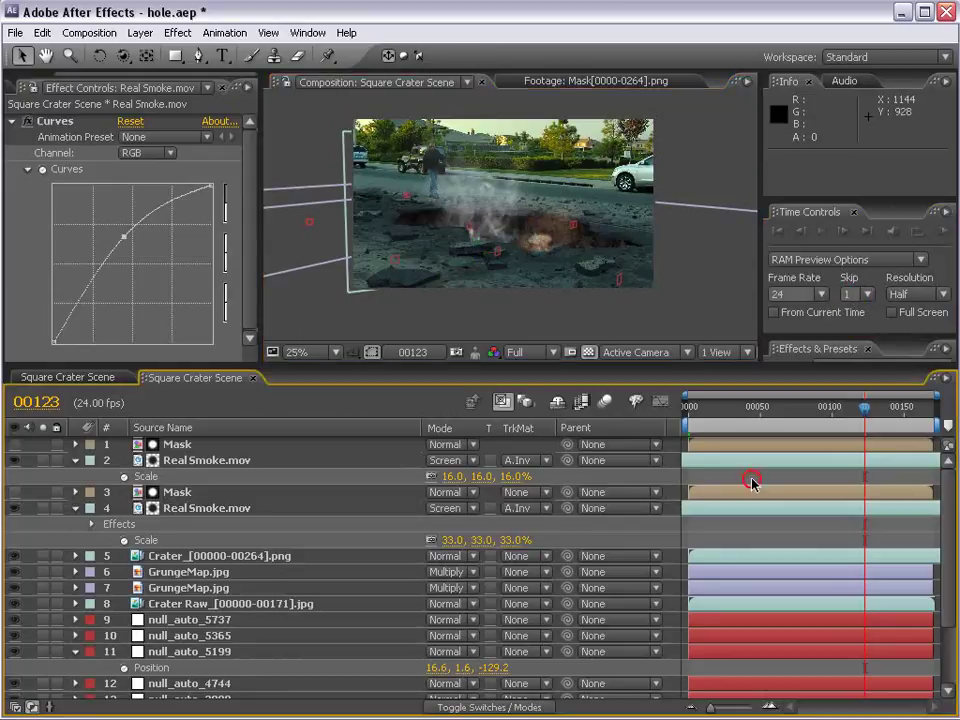
- Run a full-screen RAM preview of the smoke composite, then stop it
{"action": "key", "text": "KP_0"}
{"action": "key", "text": "grave"}
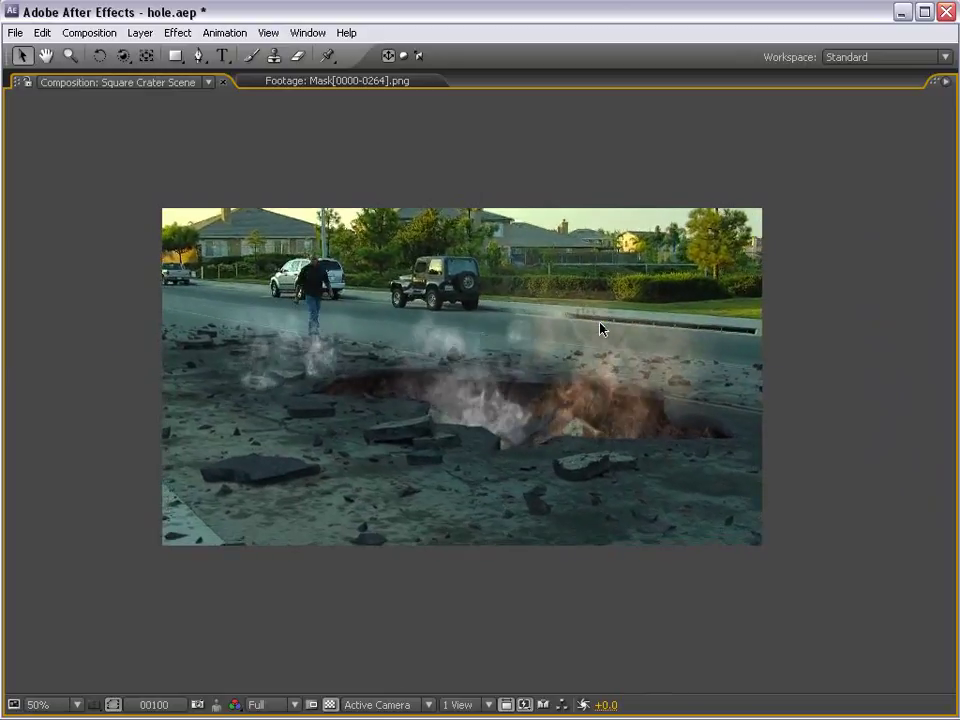
{"action": "left_click", "coordinate": [514, 328]}
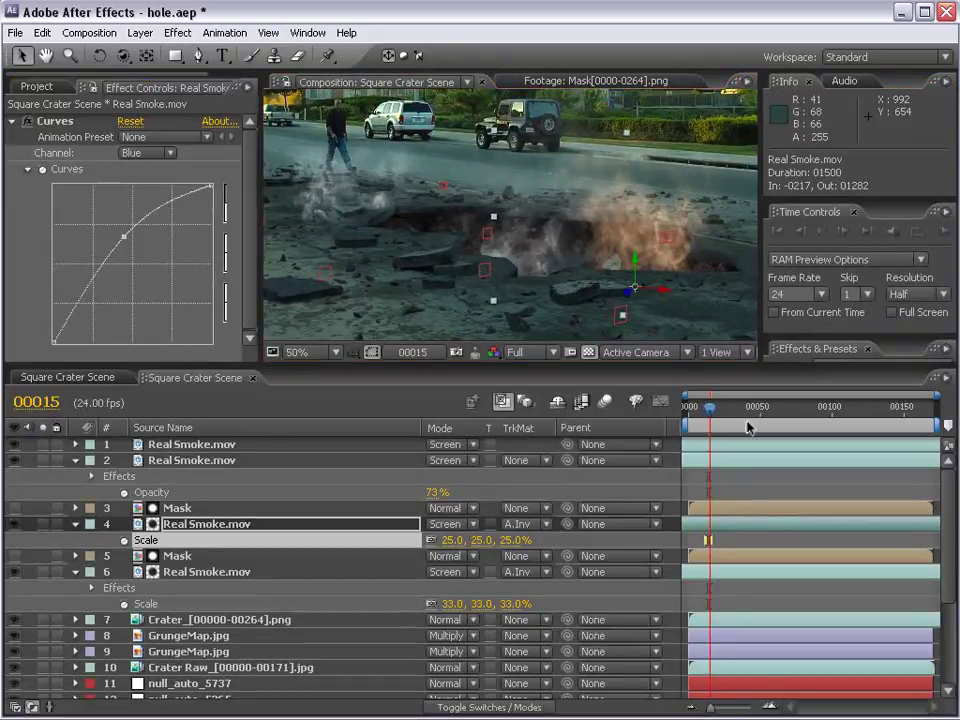
- At frame 00039, collapse all layers' properties and show the Project panel's footage list
{"action": "left_click", "coordinate": [745, 418]}
{"action": "key", "text": "ctrl+a"}
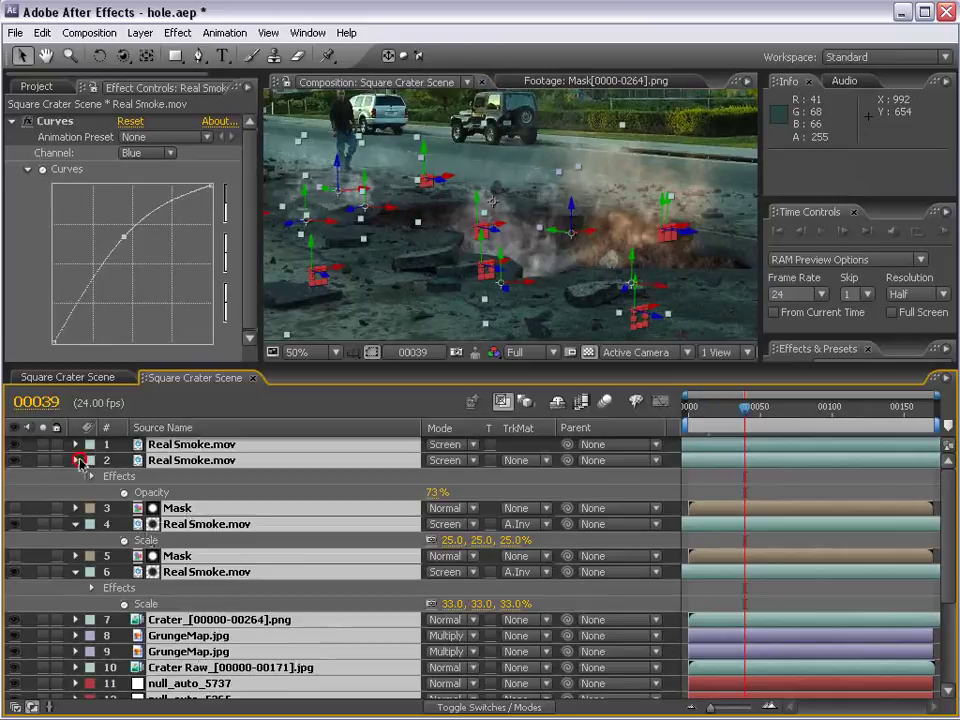
{"action": "left_click", "coordinate": [76, 461]}
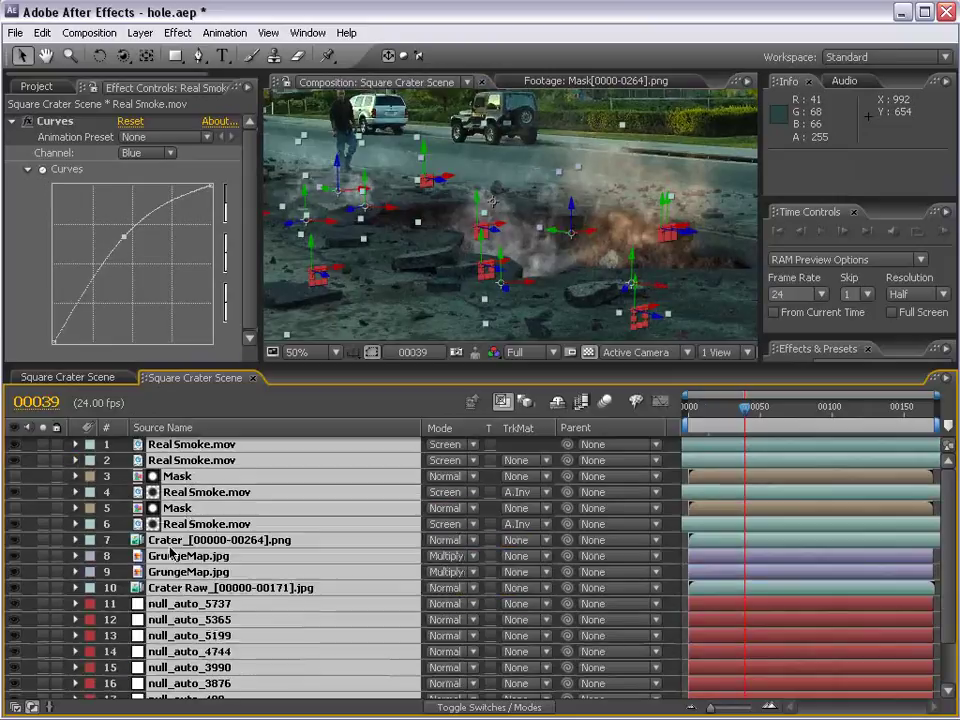
{"action": "left_click", "coordinate": [248, 452]}
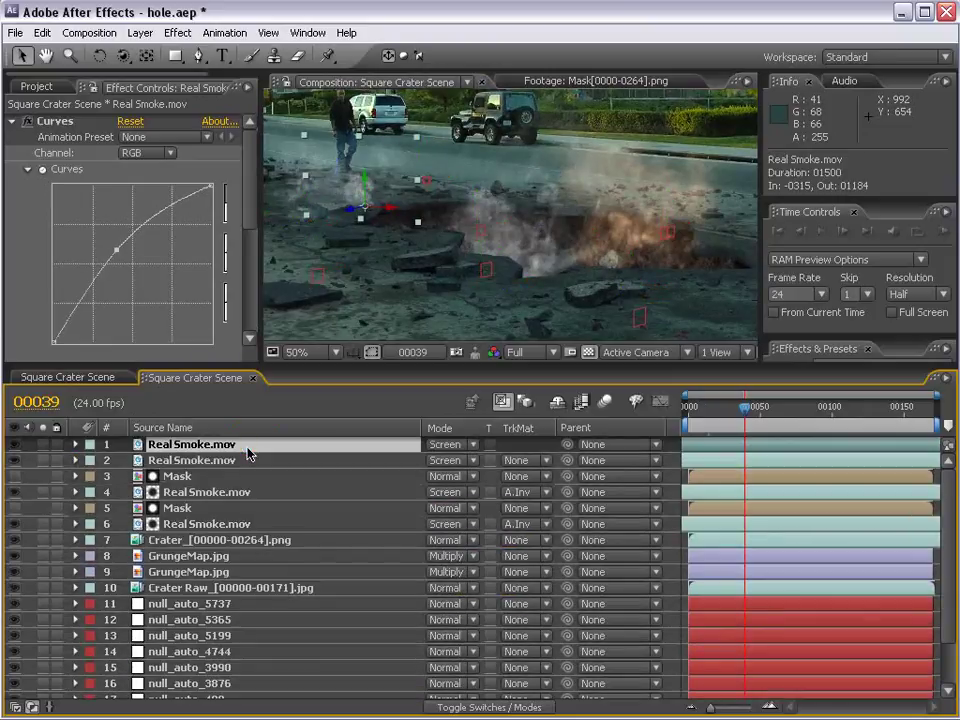
{"action": "left_click", "coordinate": [34, 87]}
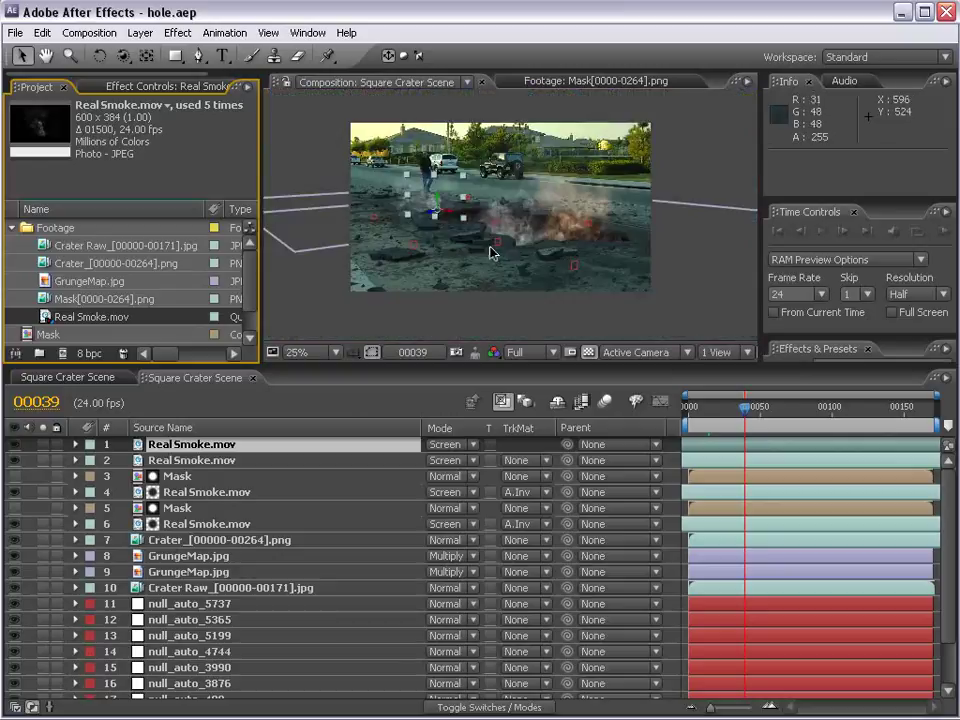
{"action": "left_click", "coordinate": [577, 240]}
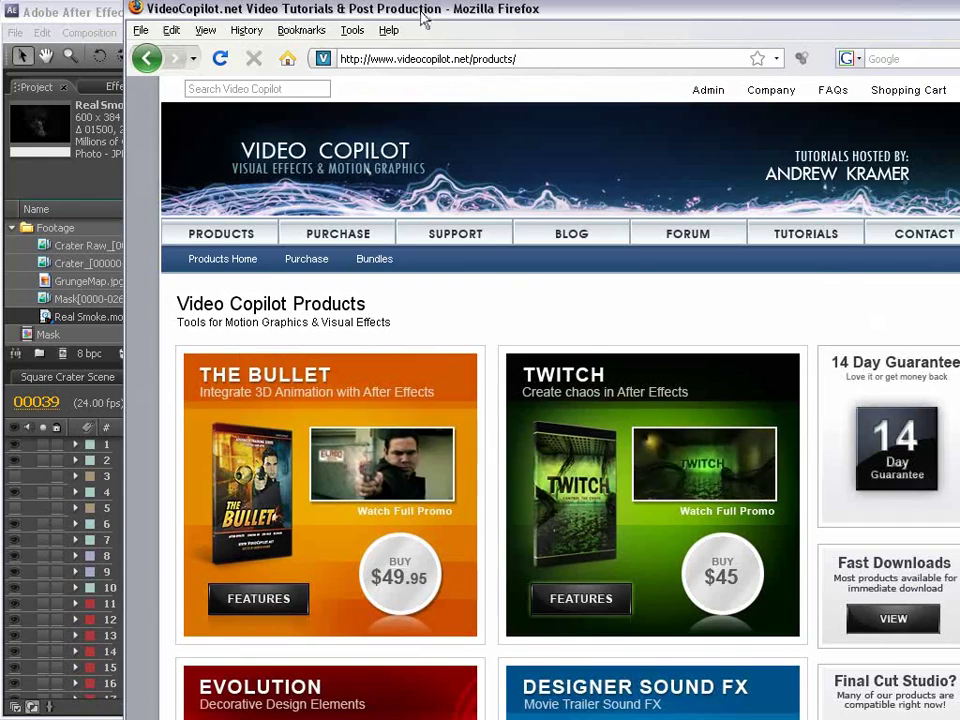
- Scroll down through the Video Copilot product tiles and back up to the top
{"action": "scroll", "coordinate": [750, 350], "scroll_direction": "down", "scroll_amount": 4}
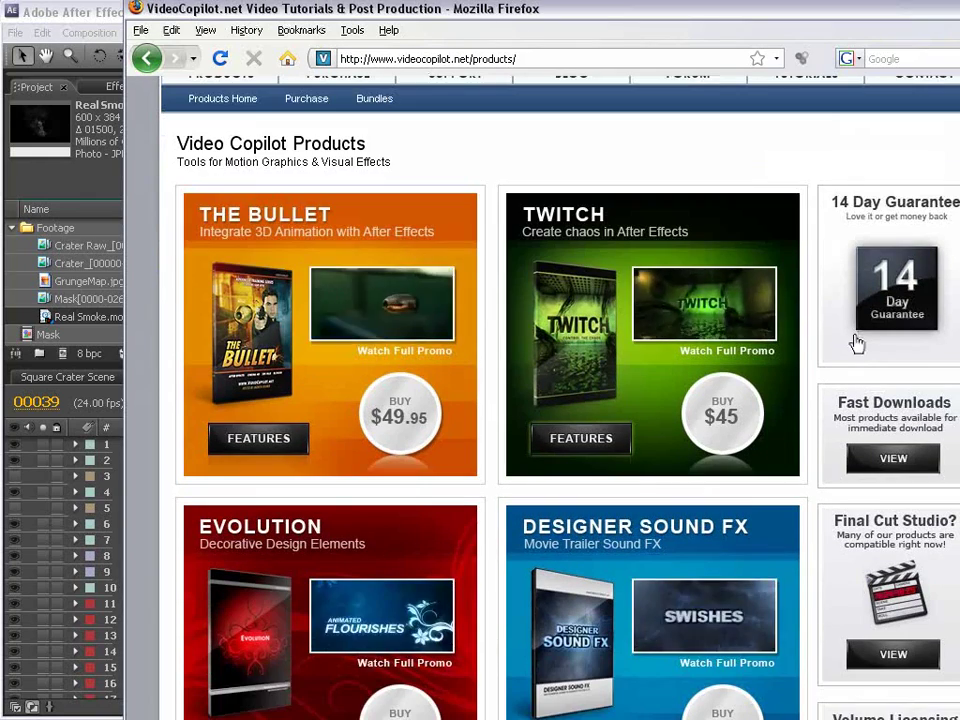
{"action": "scroll", "coordinate": [450, 410], "scroll_direction": "down", "scroll_amount": 4}
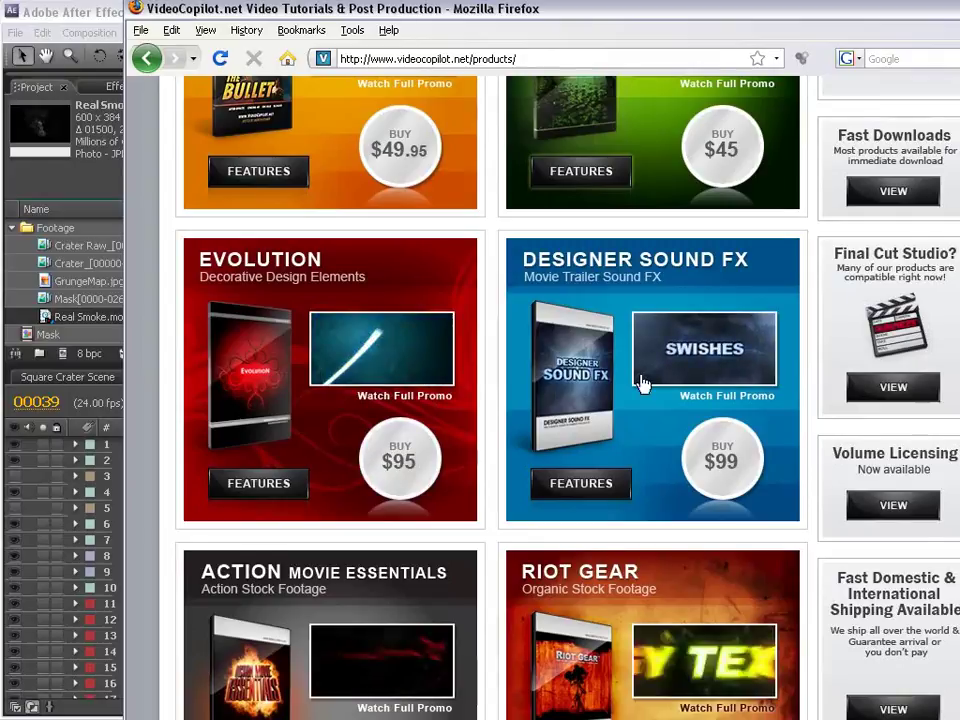
{"action": "scroll", "coordinate": [635, 385], "scroll_direction": "down", "scroll_amount": 2}
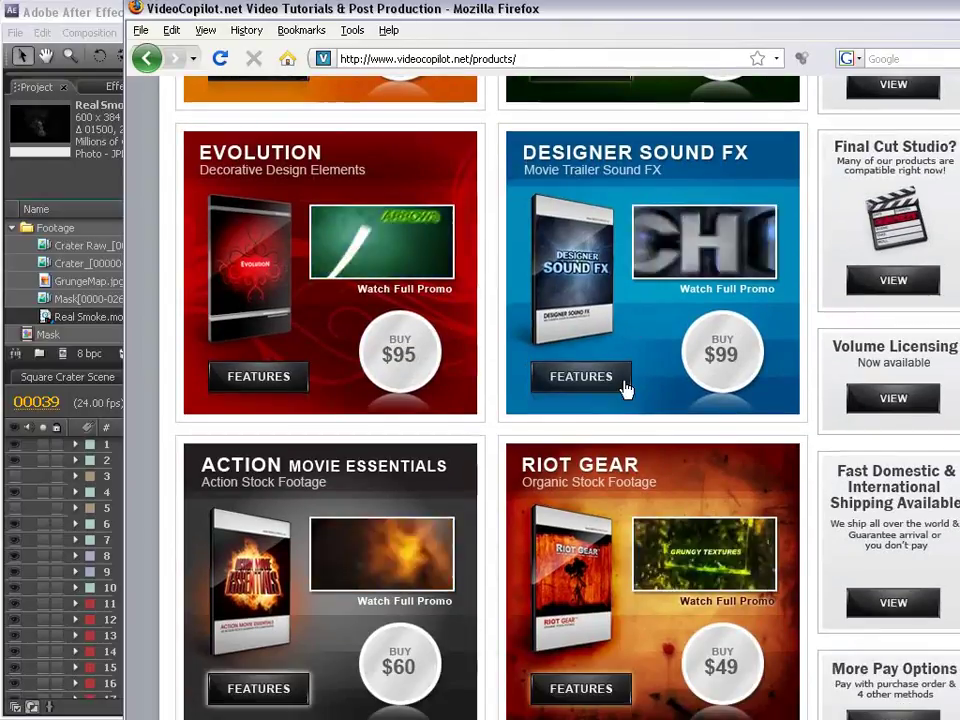
{"action": "scroll", "coordinate": [610, 382], "scroll_direction": "up", "scroll_amount": 5}
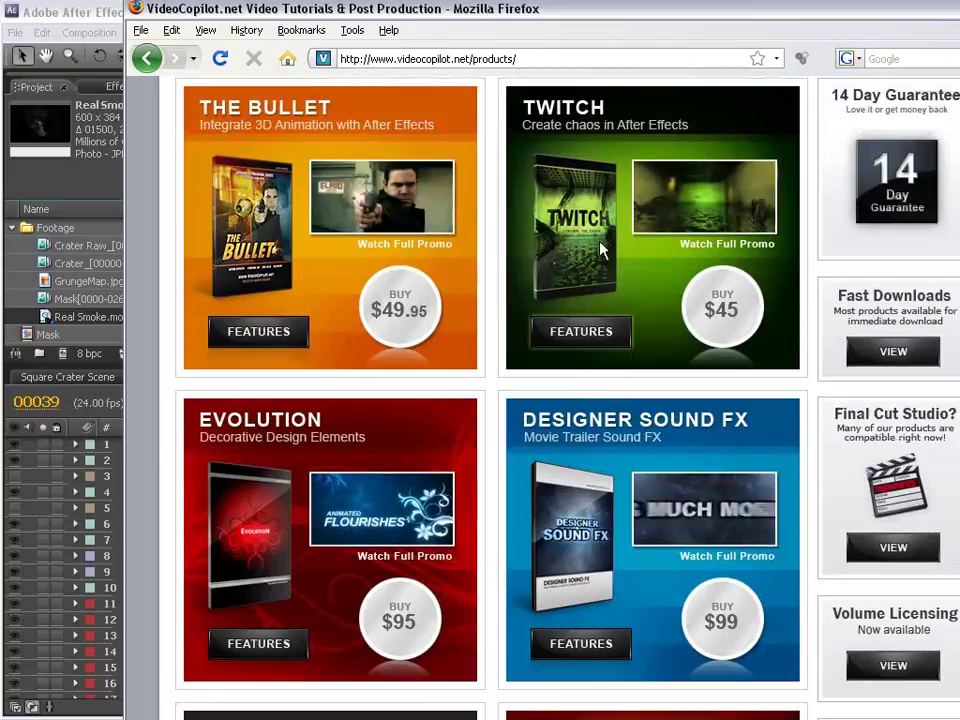
{"action": "scroll", "coordinate": [658, 396], "scroll_direction": "up", "scroll_amount": 4}
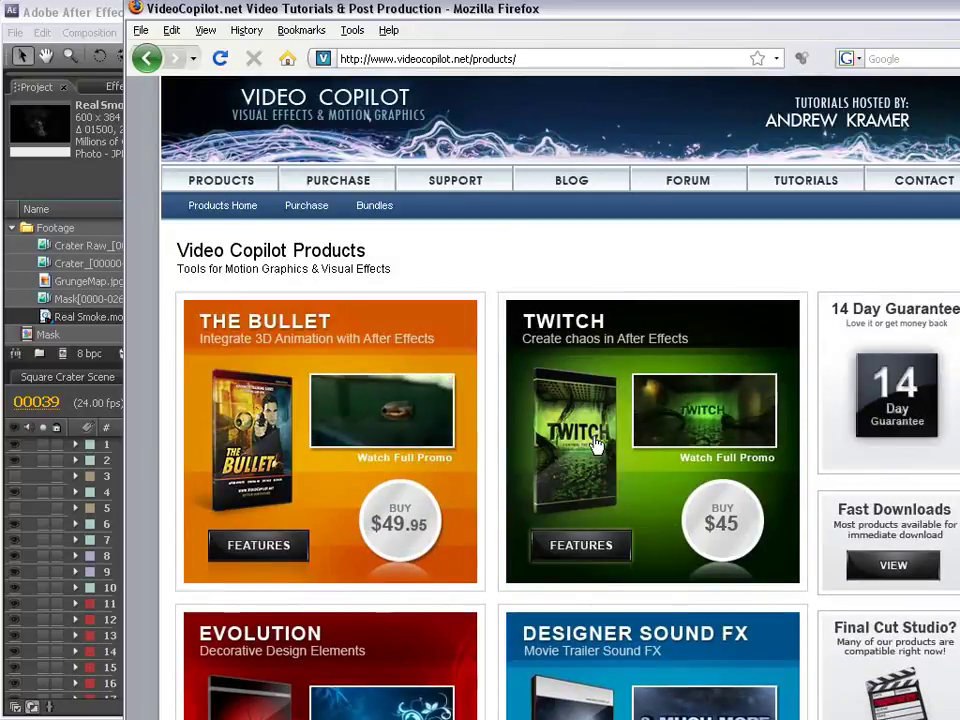
{"action": "left_click_drag", "start_coordinate": [598, 9], "coordinate": [551, 9]}
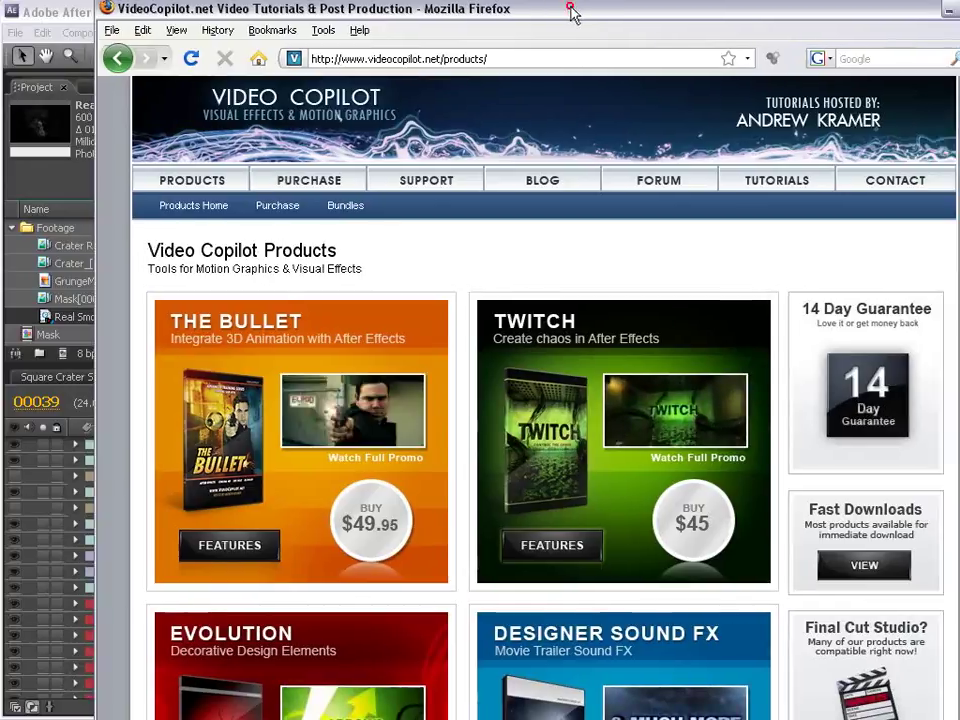
- Browse the Video Copilot Tutorials page listing the 3D Crater tutorials, then bring After Effects forward
{"action": "left_click", "coordinate": [737, 181]}
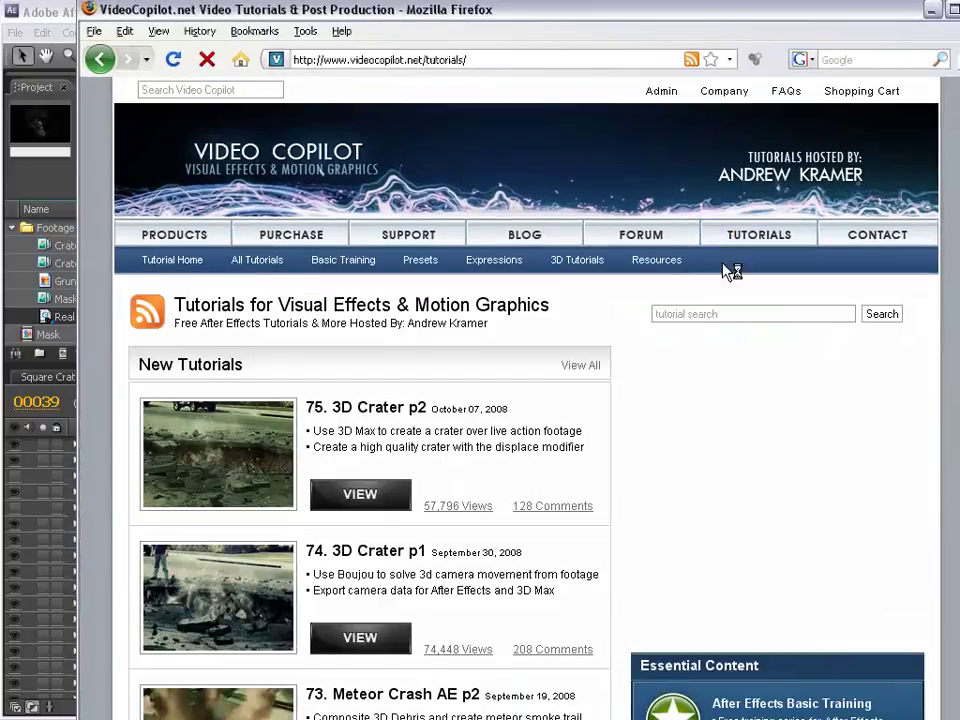
{"action": "scroll", "coordinate": [535, 492], "scroll_direction": "down", "scroll_amount": 5}
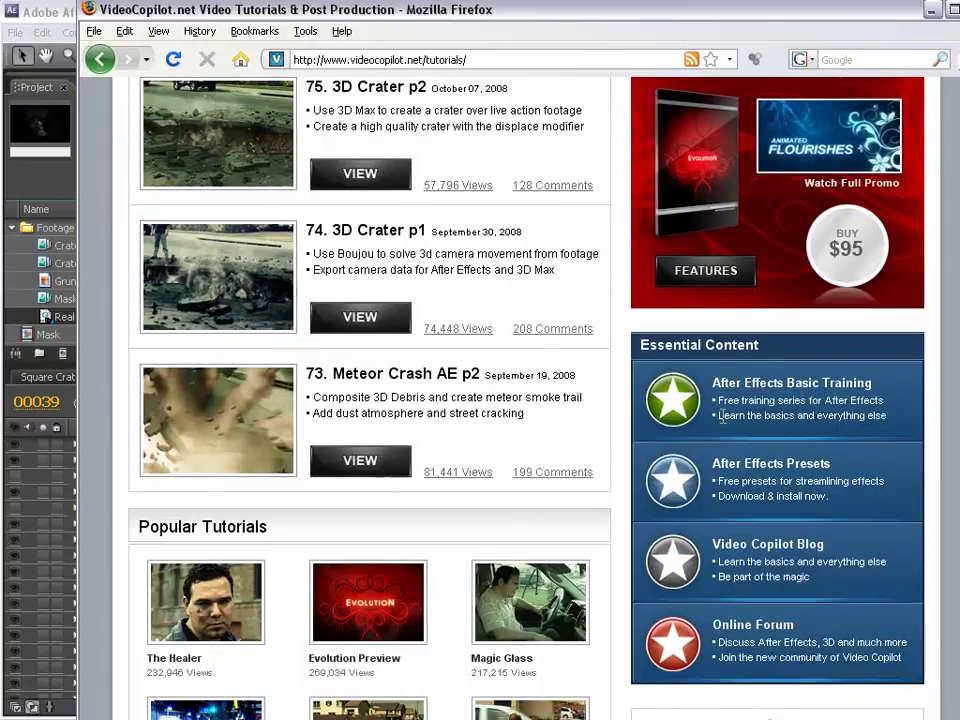
{"action": "scroll", "coordinate": [752, 430], "scroll_direction": "up", "scroll_amount": 4}
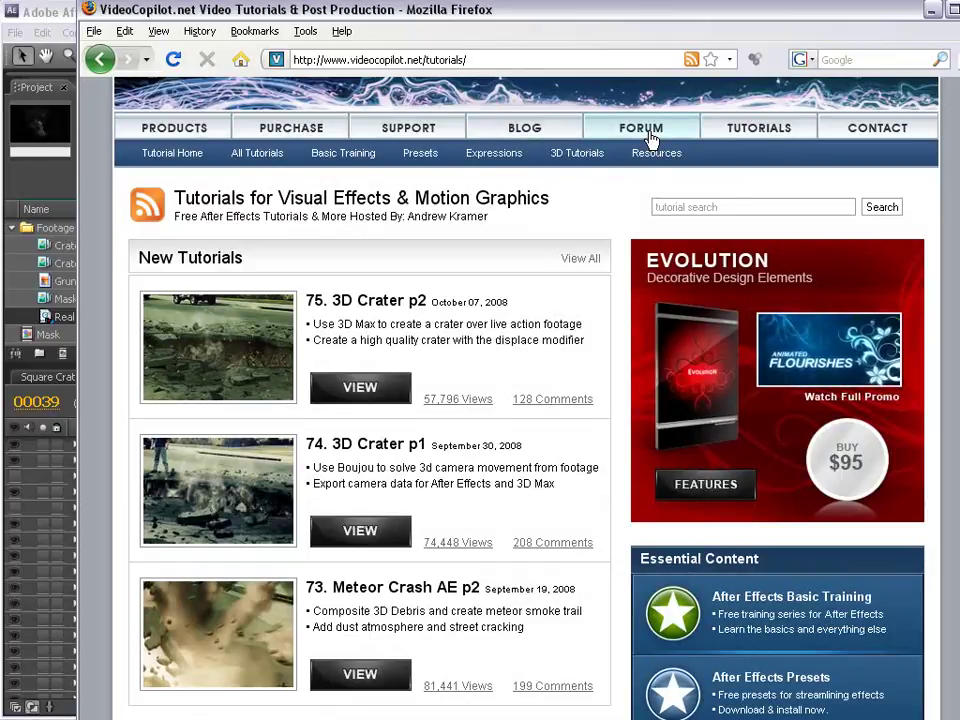
{"action": "scroll", "coordinate": [570, 313], "scroll_direction": "up", "scroll_amount": 2}
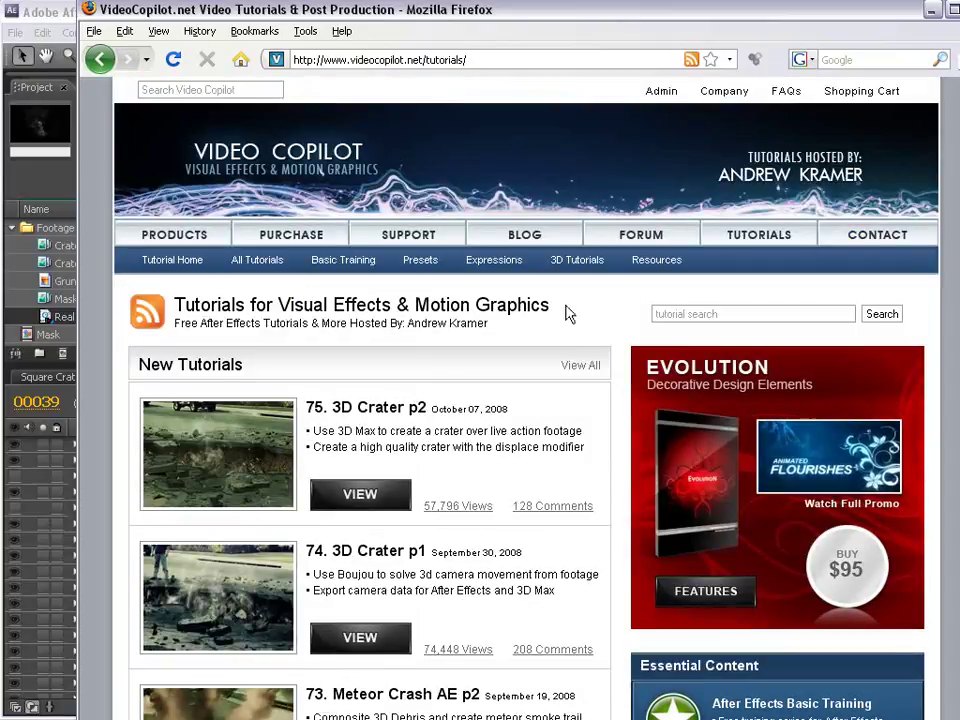
{"action": "left_click", "coordinate": [74, 74]}
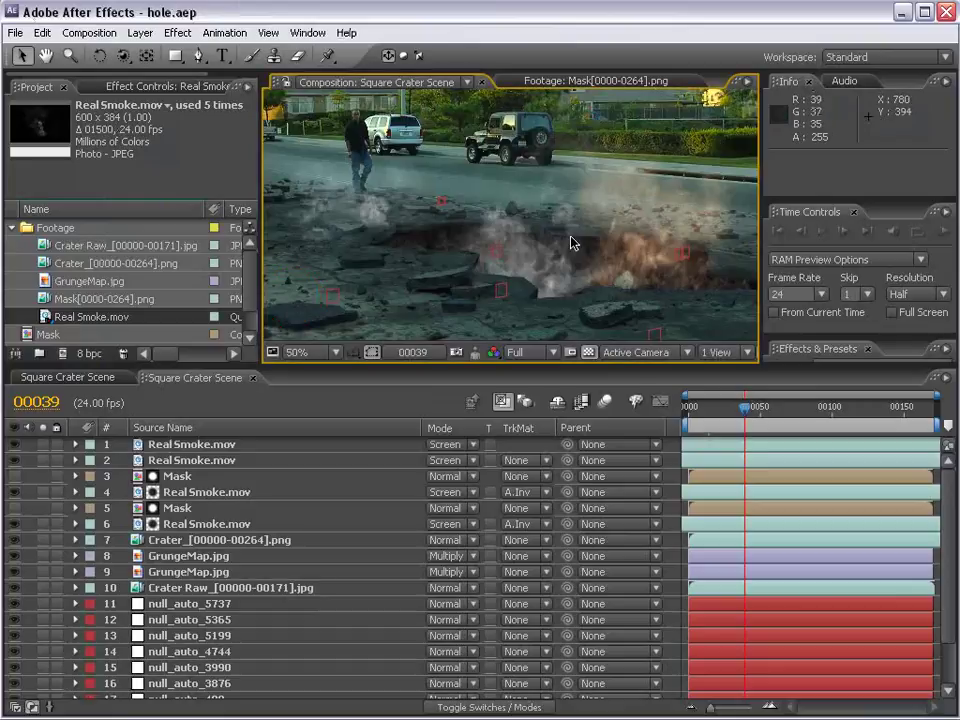